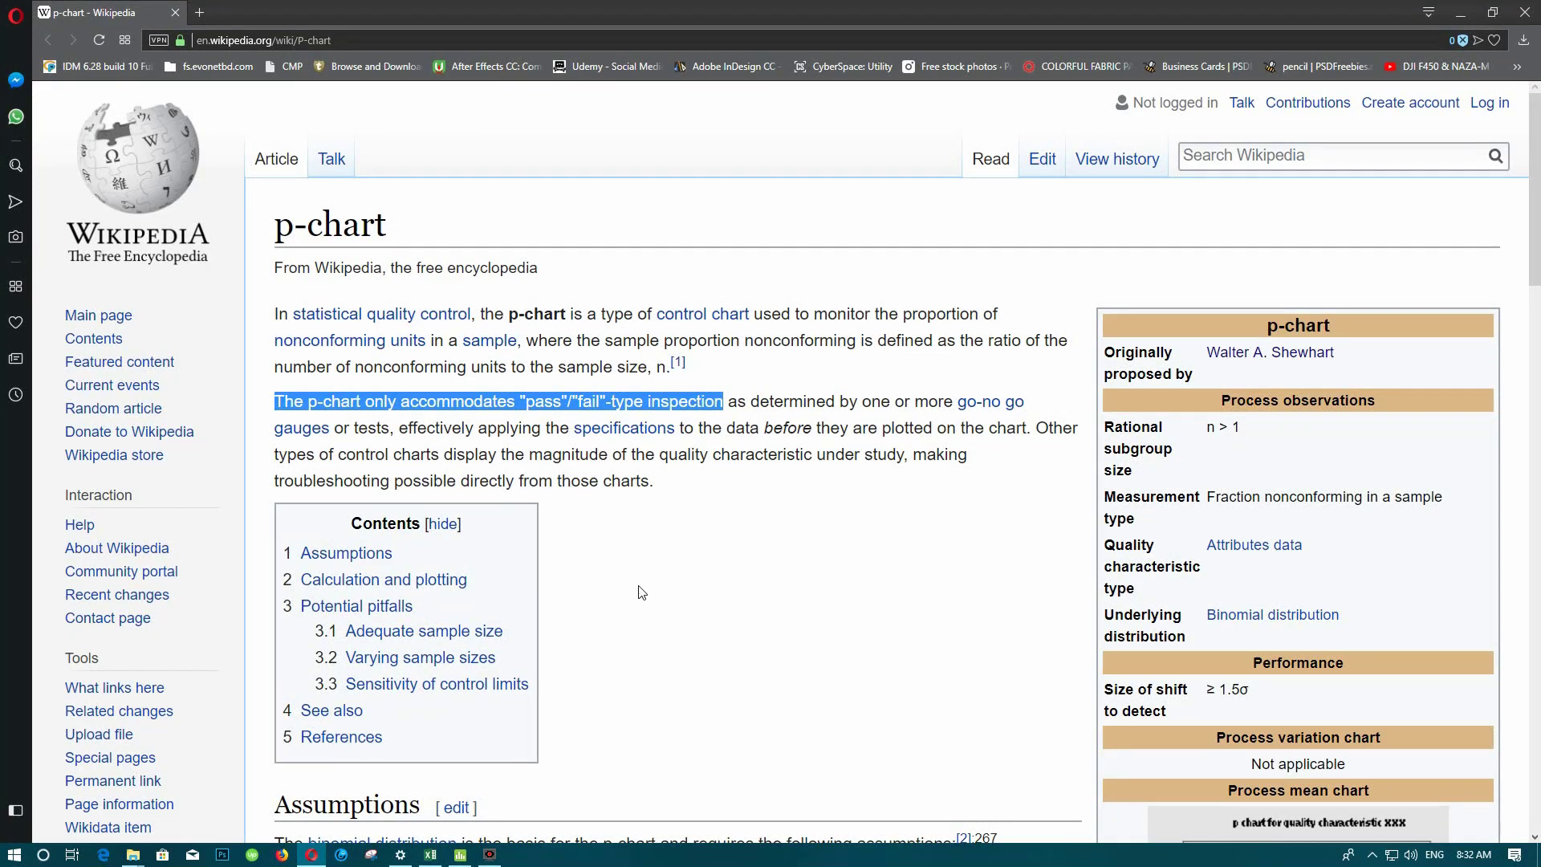
Switch from the Wikipedia p-chart article to the Excel workbook and review the nonconformities data in B2:B21.
mouse_move(363, 349)
click(460, 854)
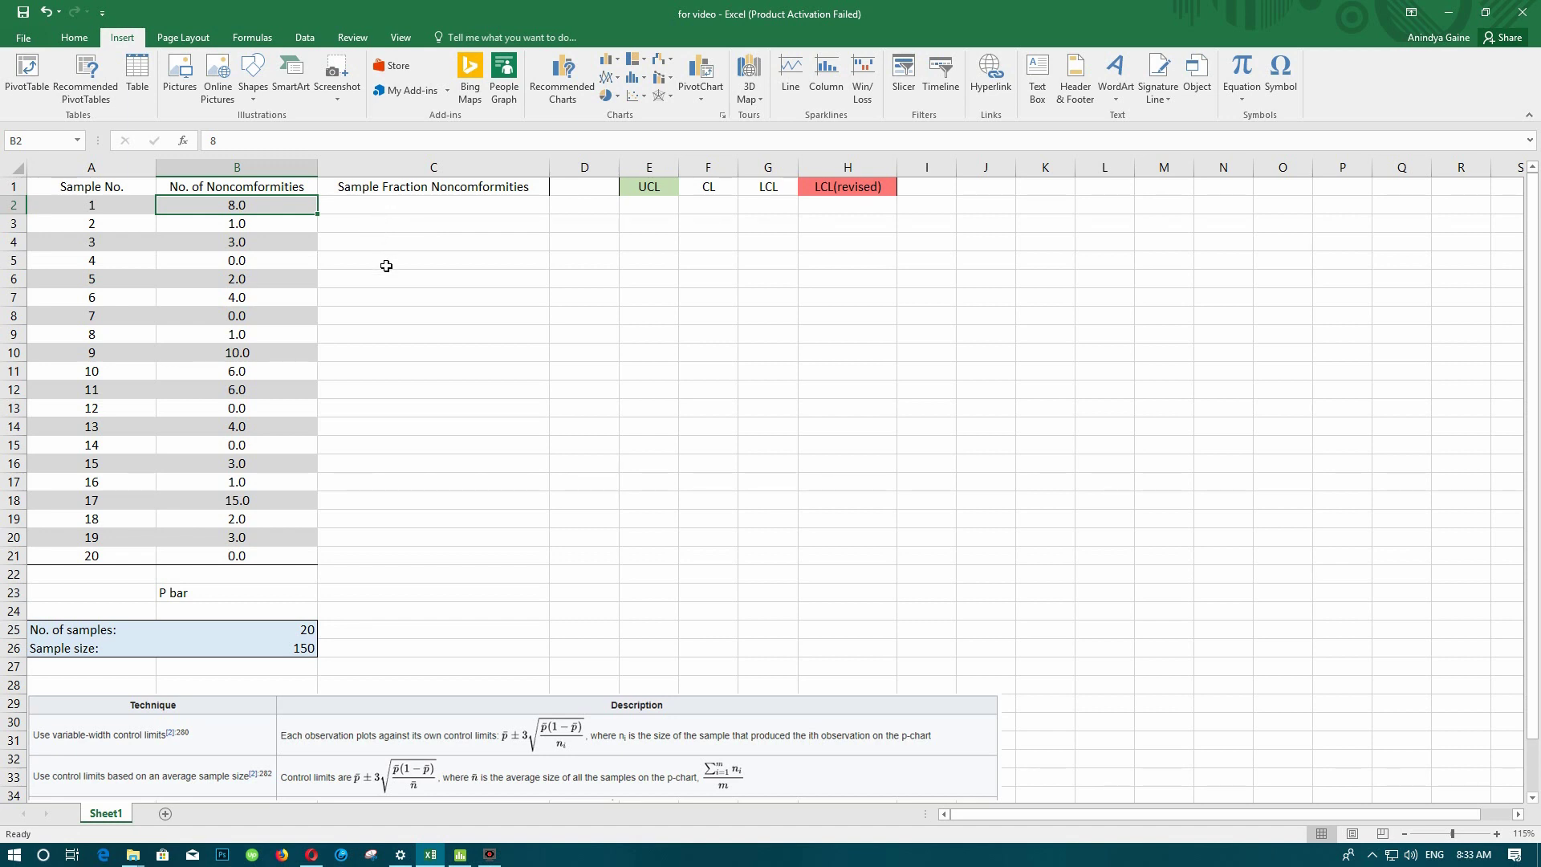
click(400, 208)
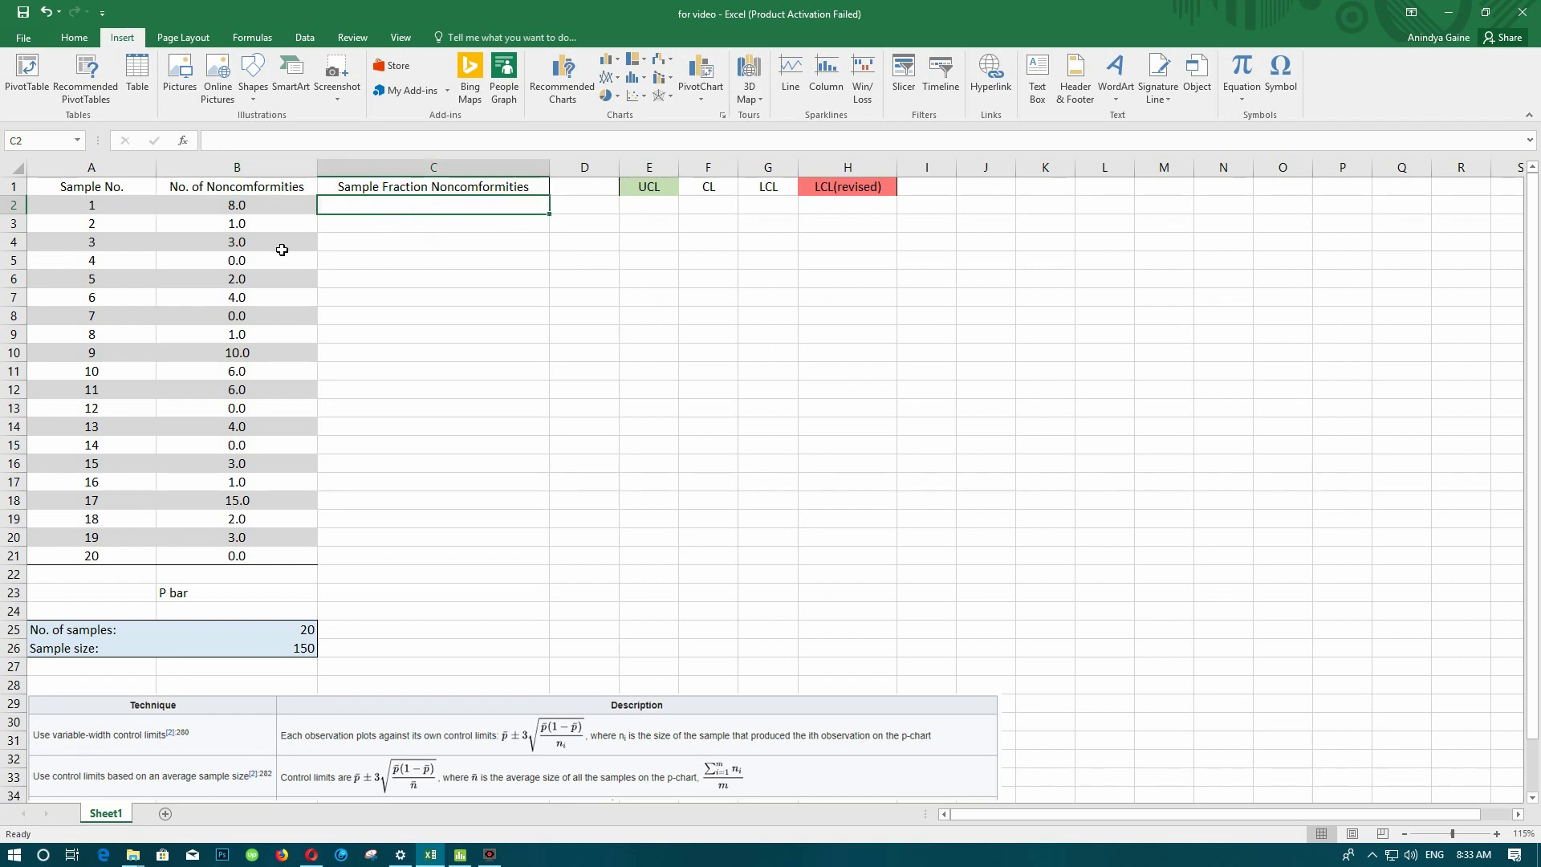
click(278, 205)
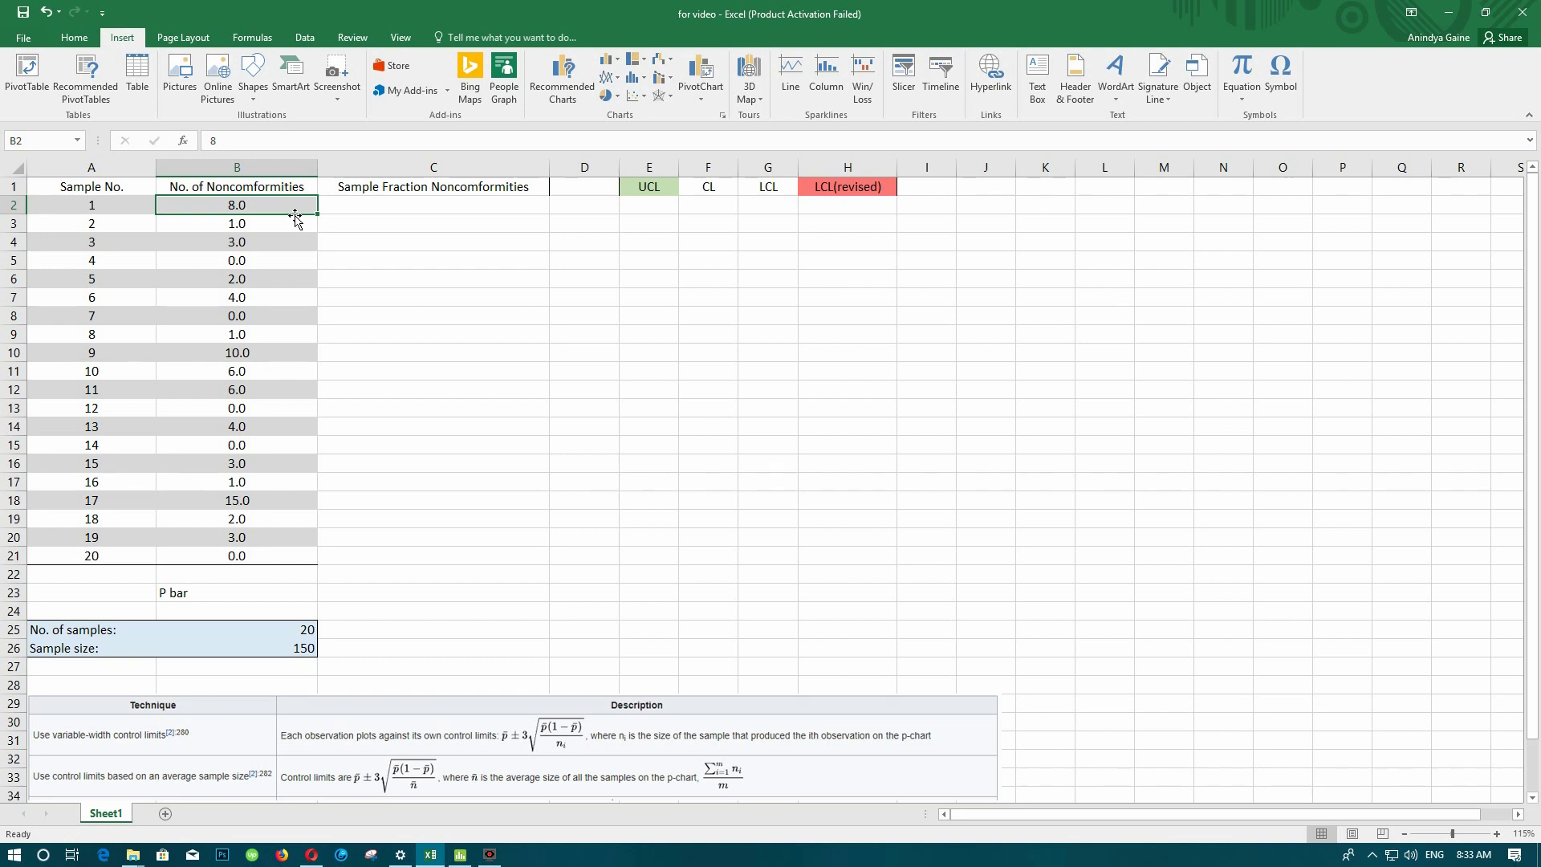
click(350, 210)
click(266, 210)
drag(269, 211, 255, 556)
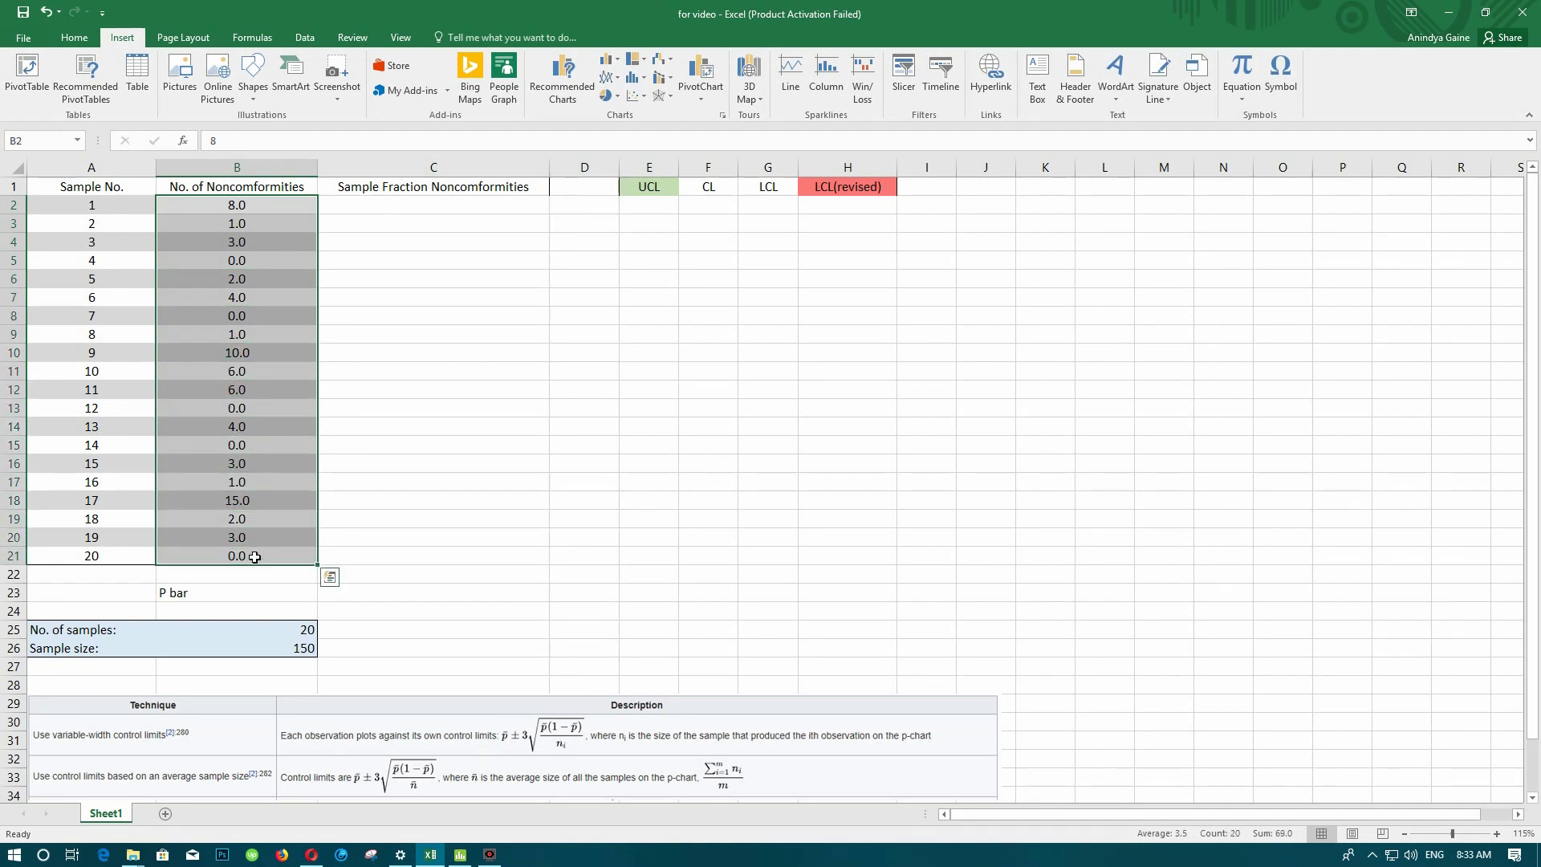
click(347, 190)
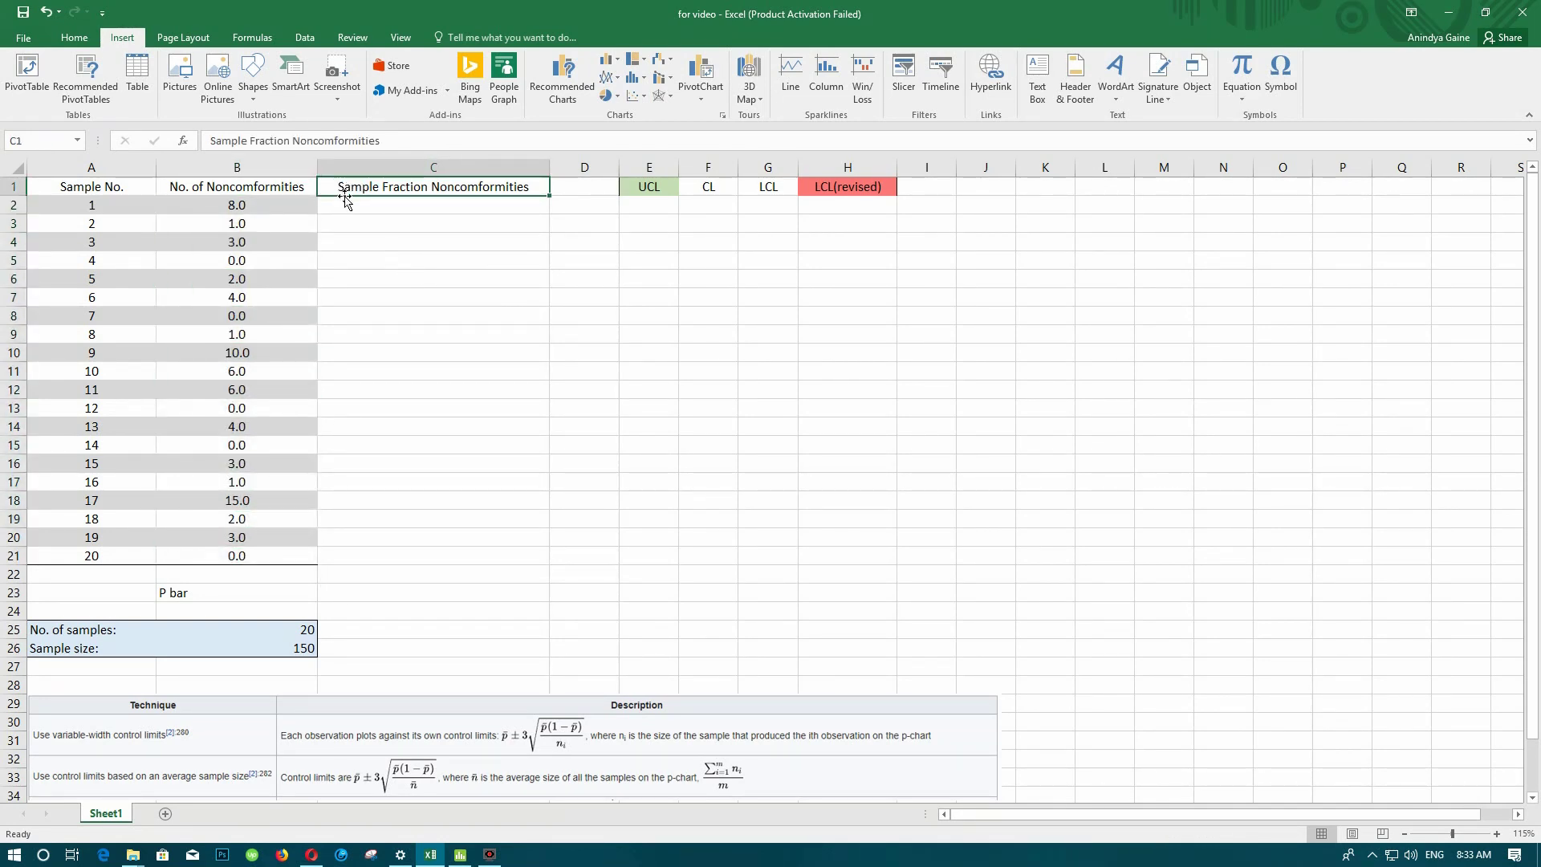
Enter the formula =B2/B26 in C2 to calculate the first sample fraction of nonconformities.
click(488, 205)
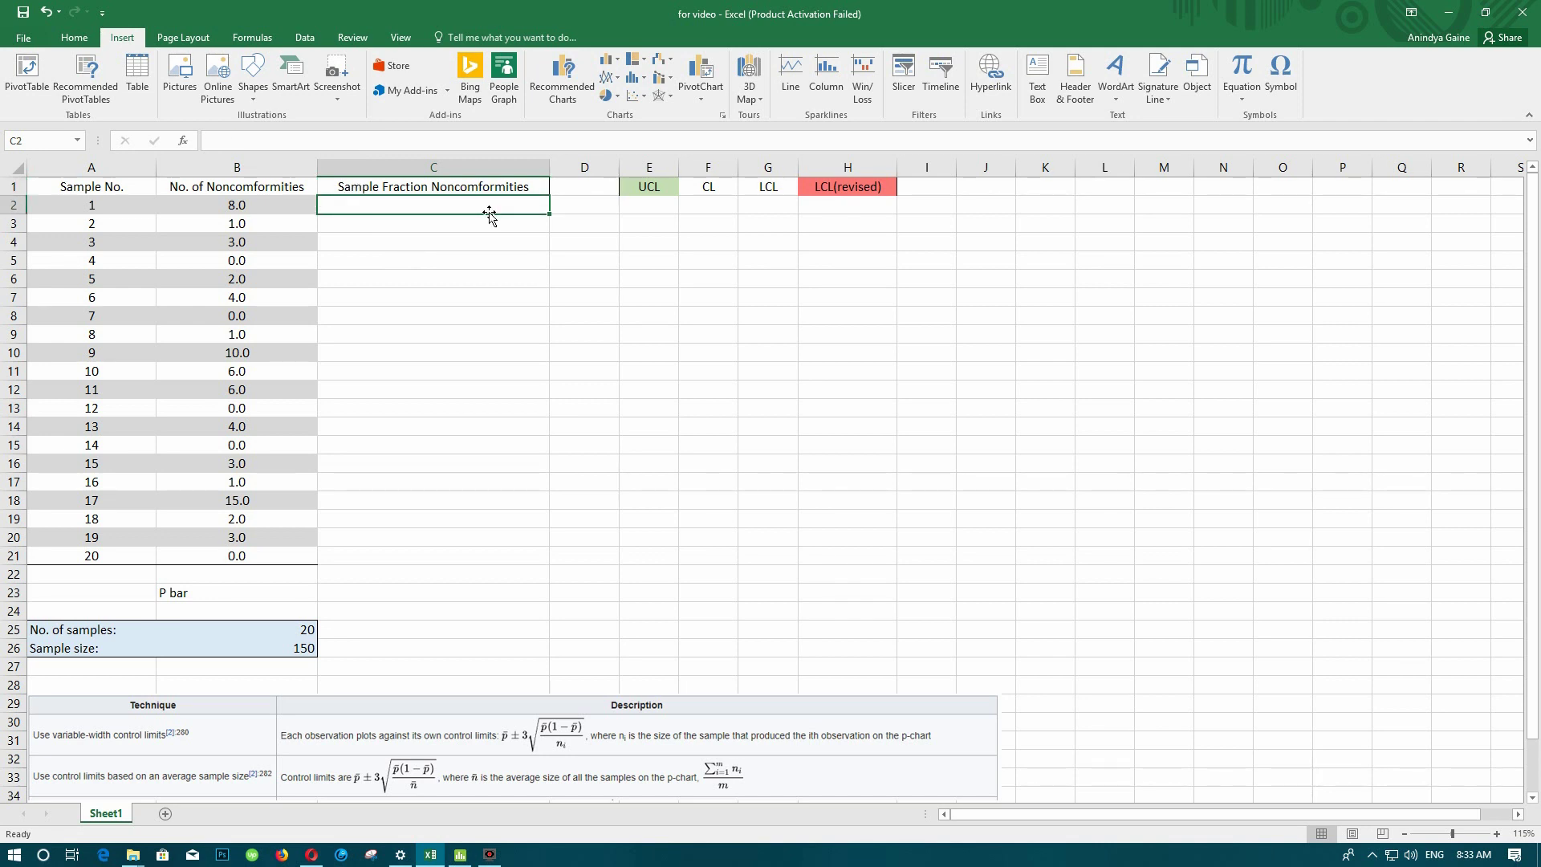
text(=)
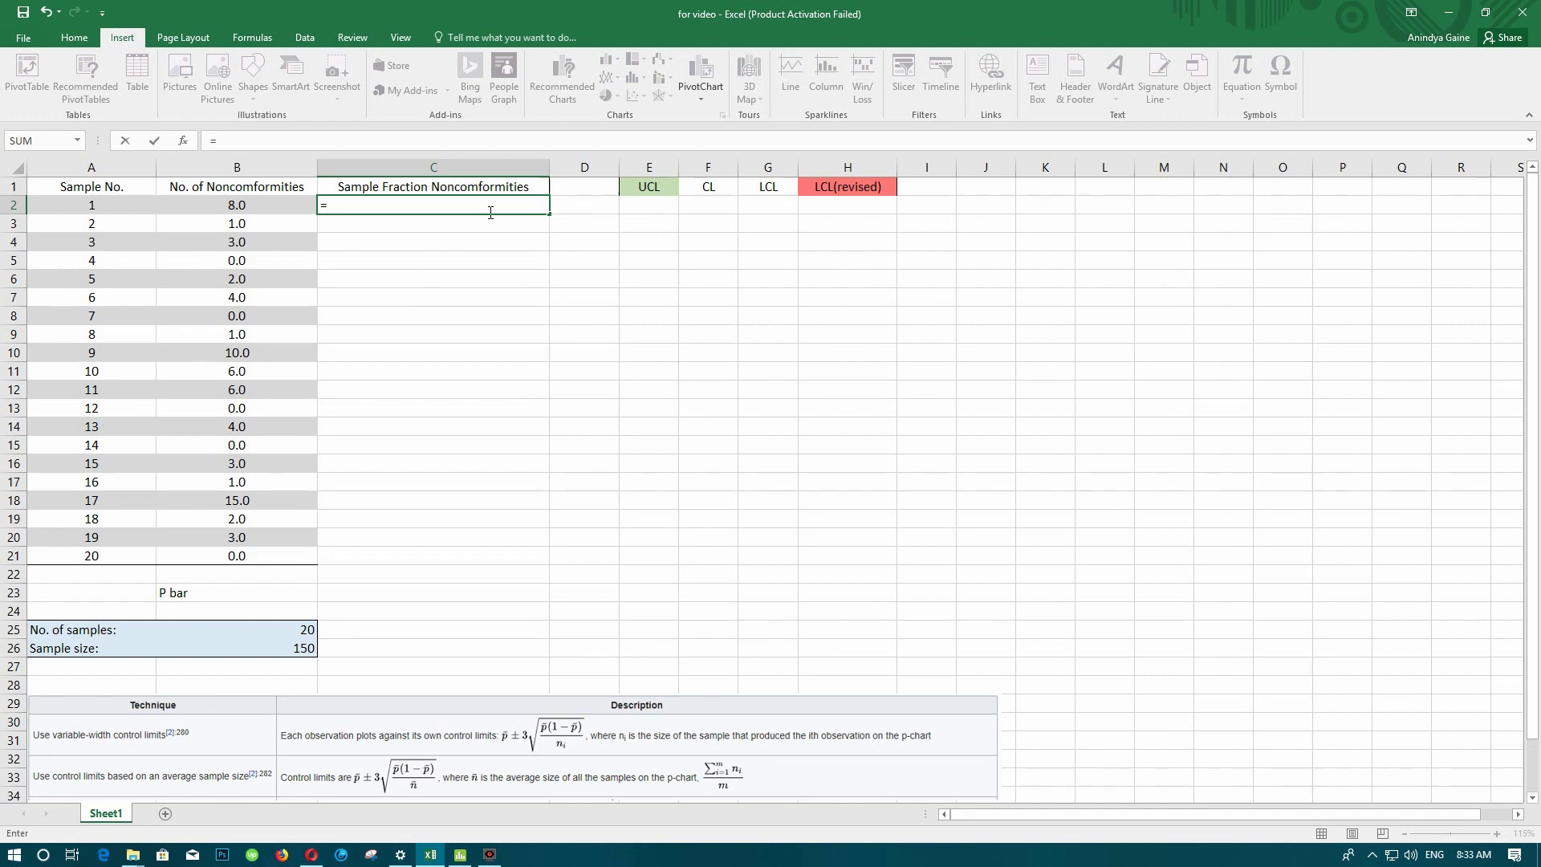
click(261, 206)
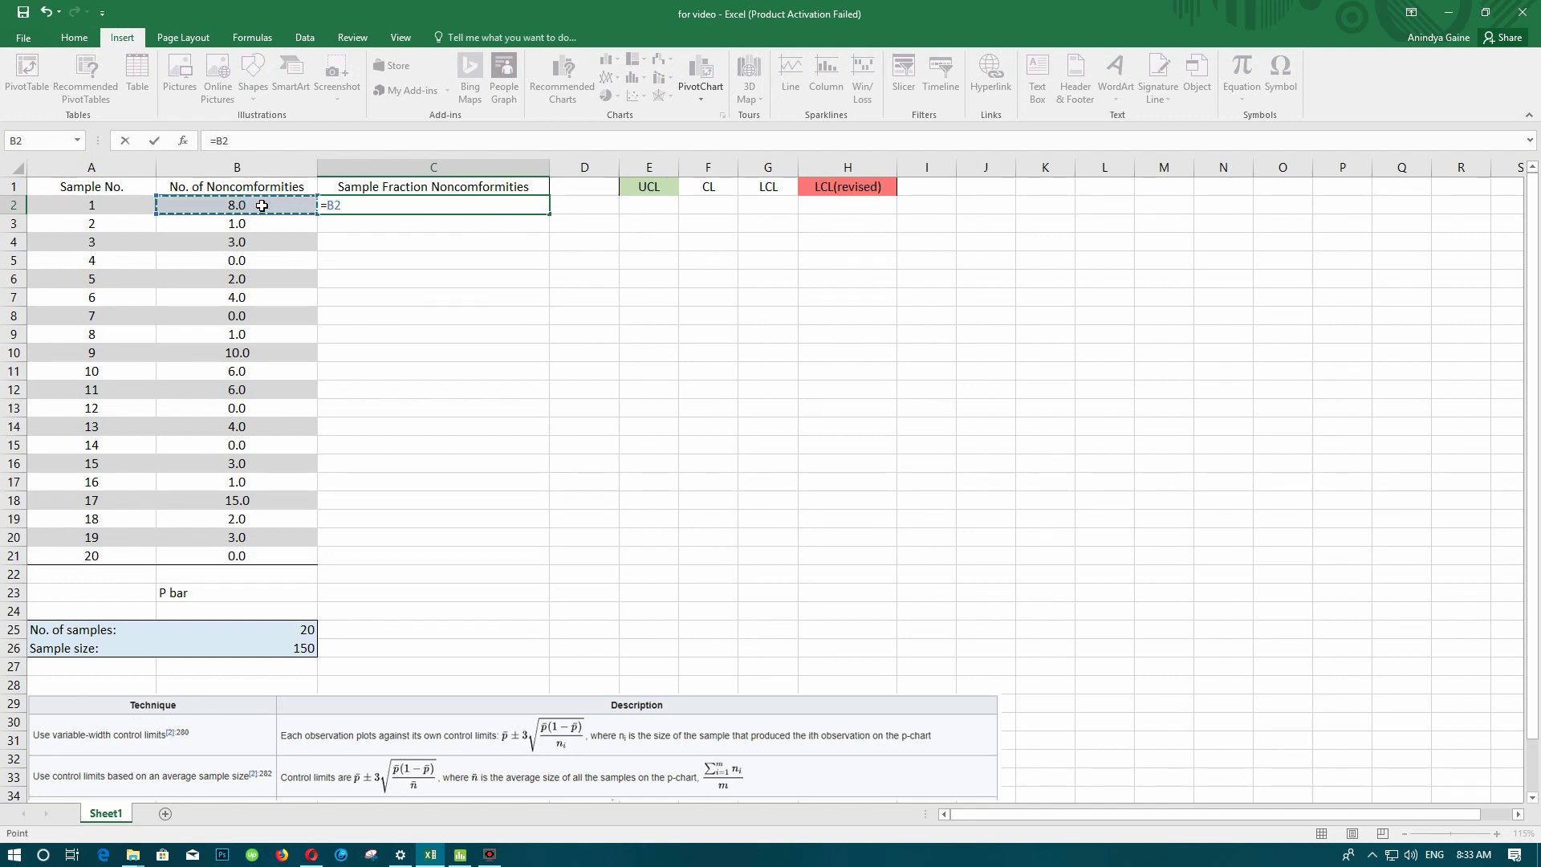
text(/)
click(296, 649)
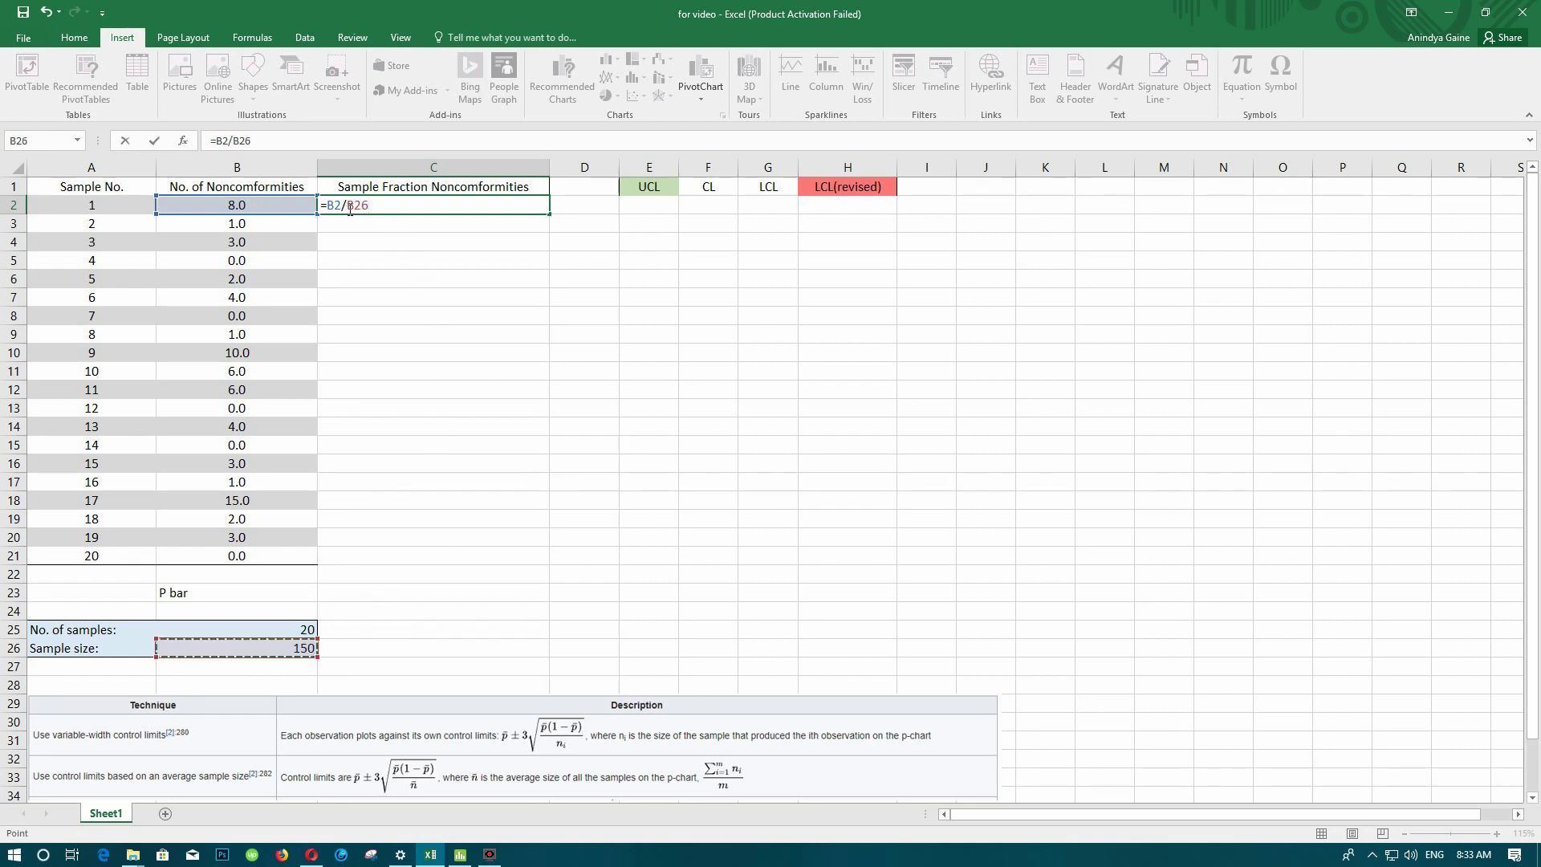
key(Tab)
Make the sample size reference in C2 absolute, giving =B2/$B$26, and fill the formula down to C21.
click(494, 208)
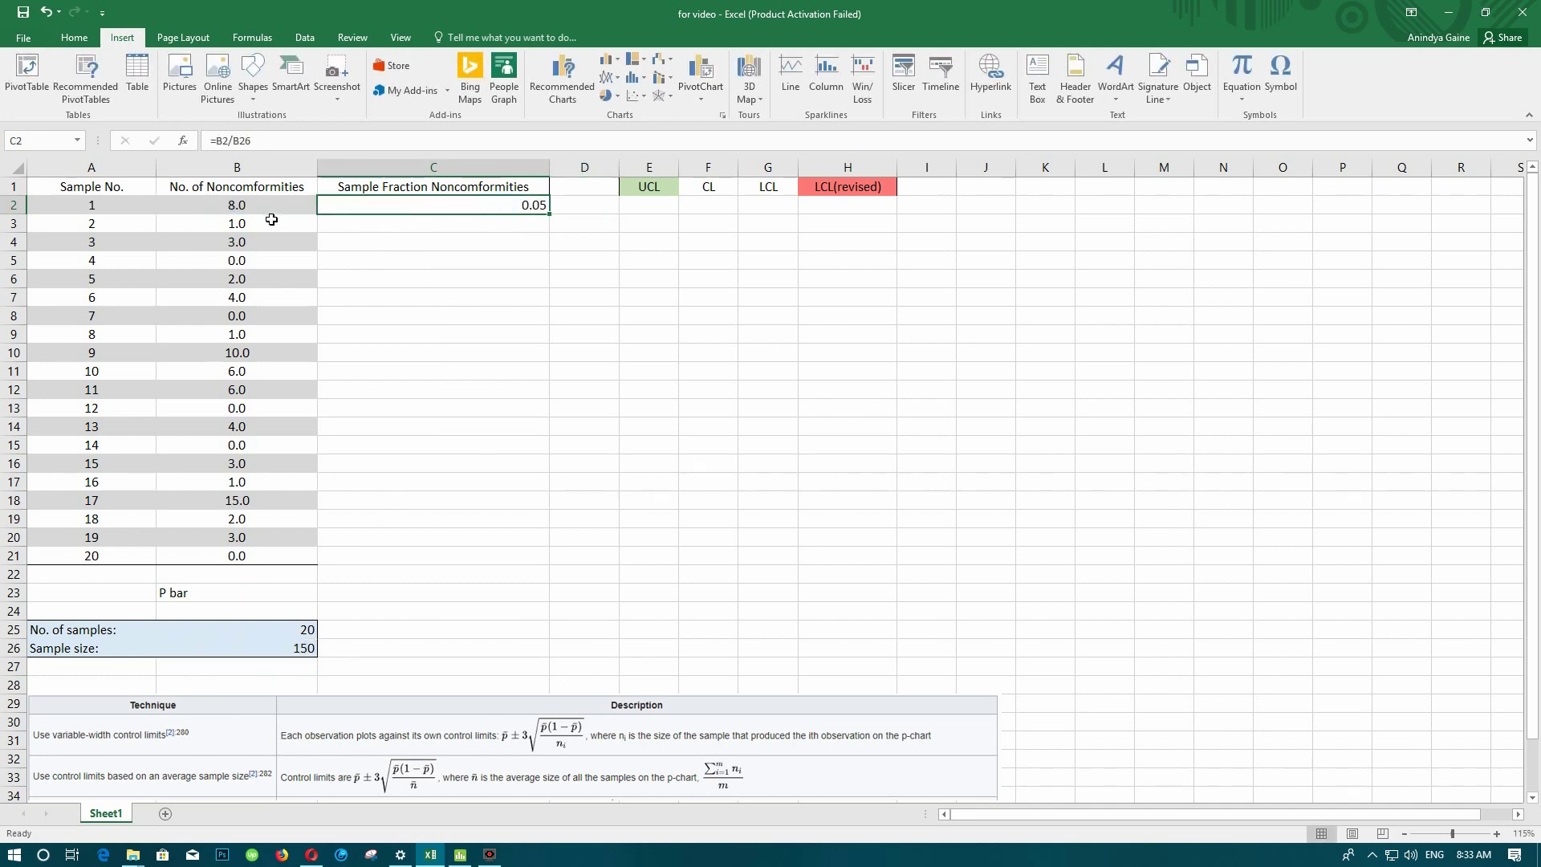
click(233, 142)
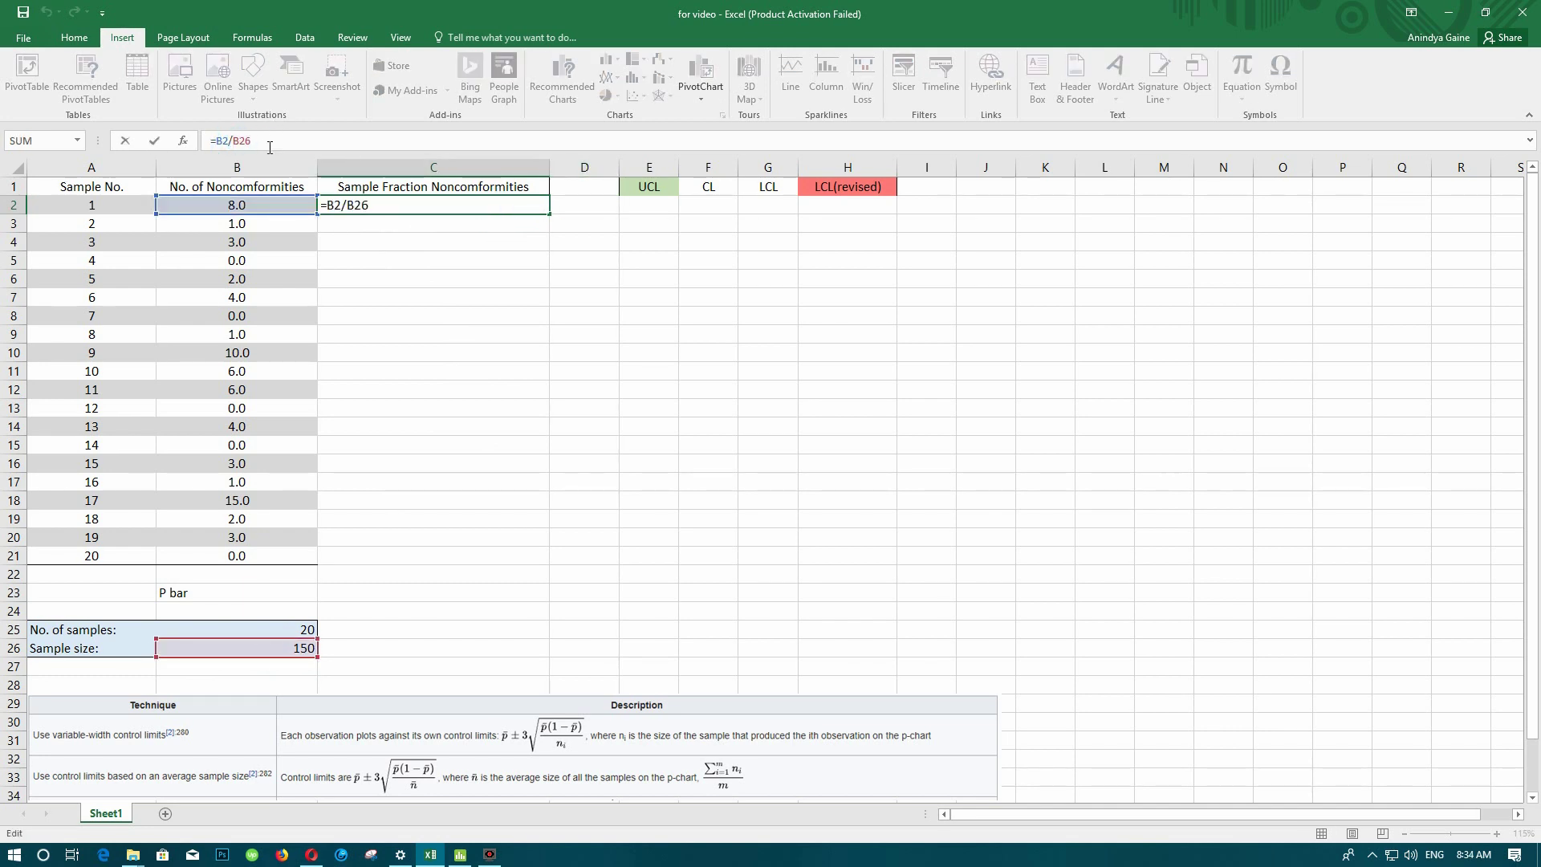
text($B$)
key(Tab)
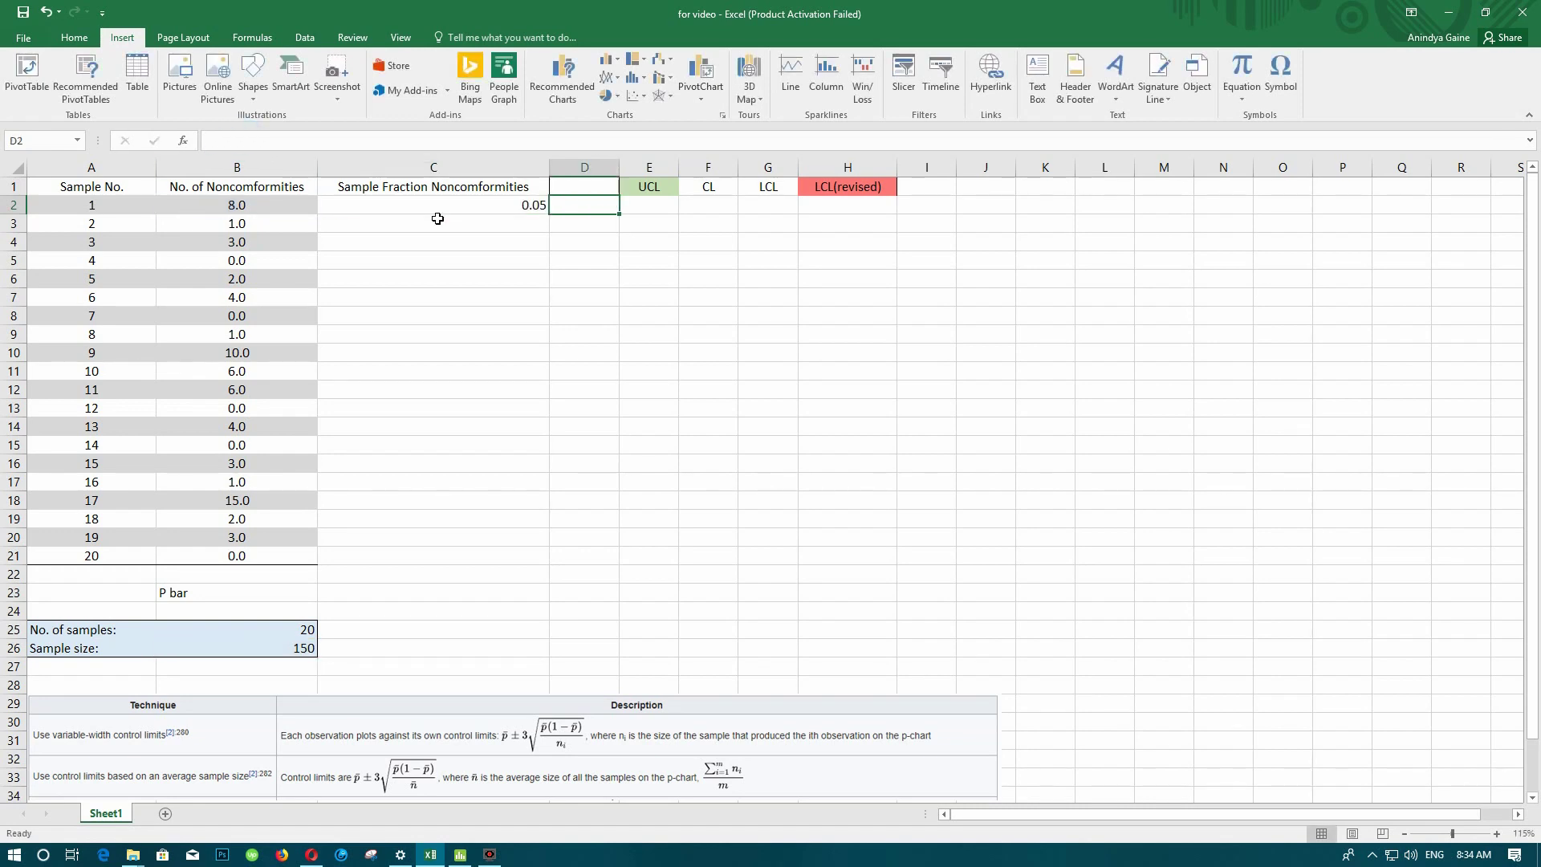
click(463, 205)
drag(549, 216, 482, 565)
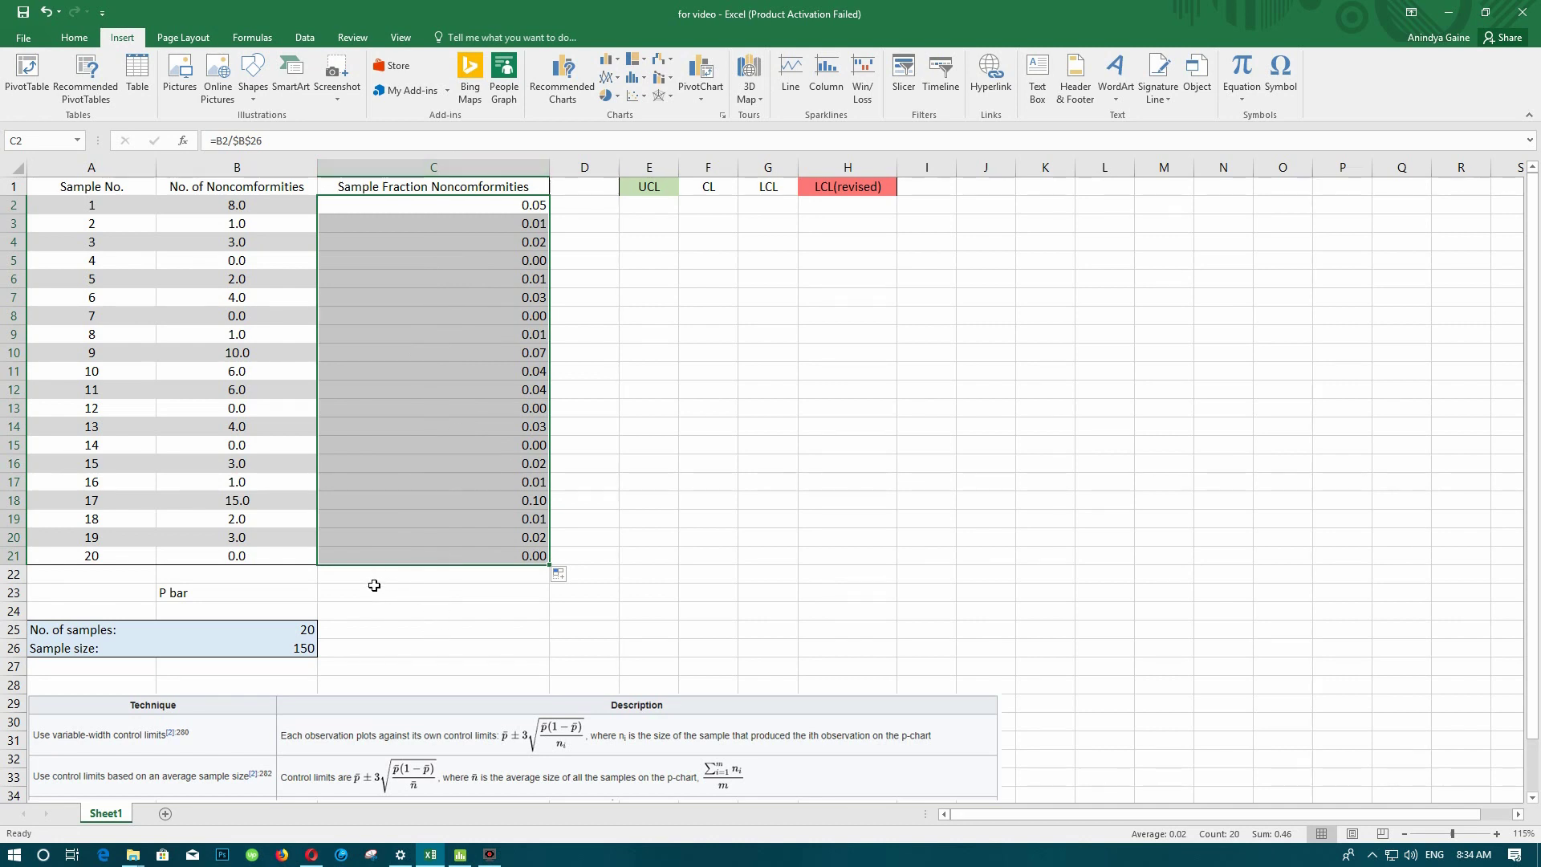
Calculate P bar in C23 with the formula =AVERAGE(C2:C21).
click(283, 594)
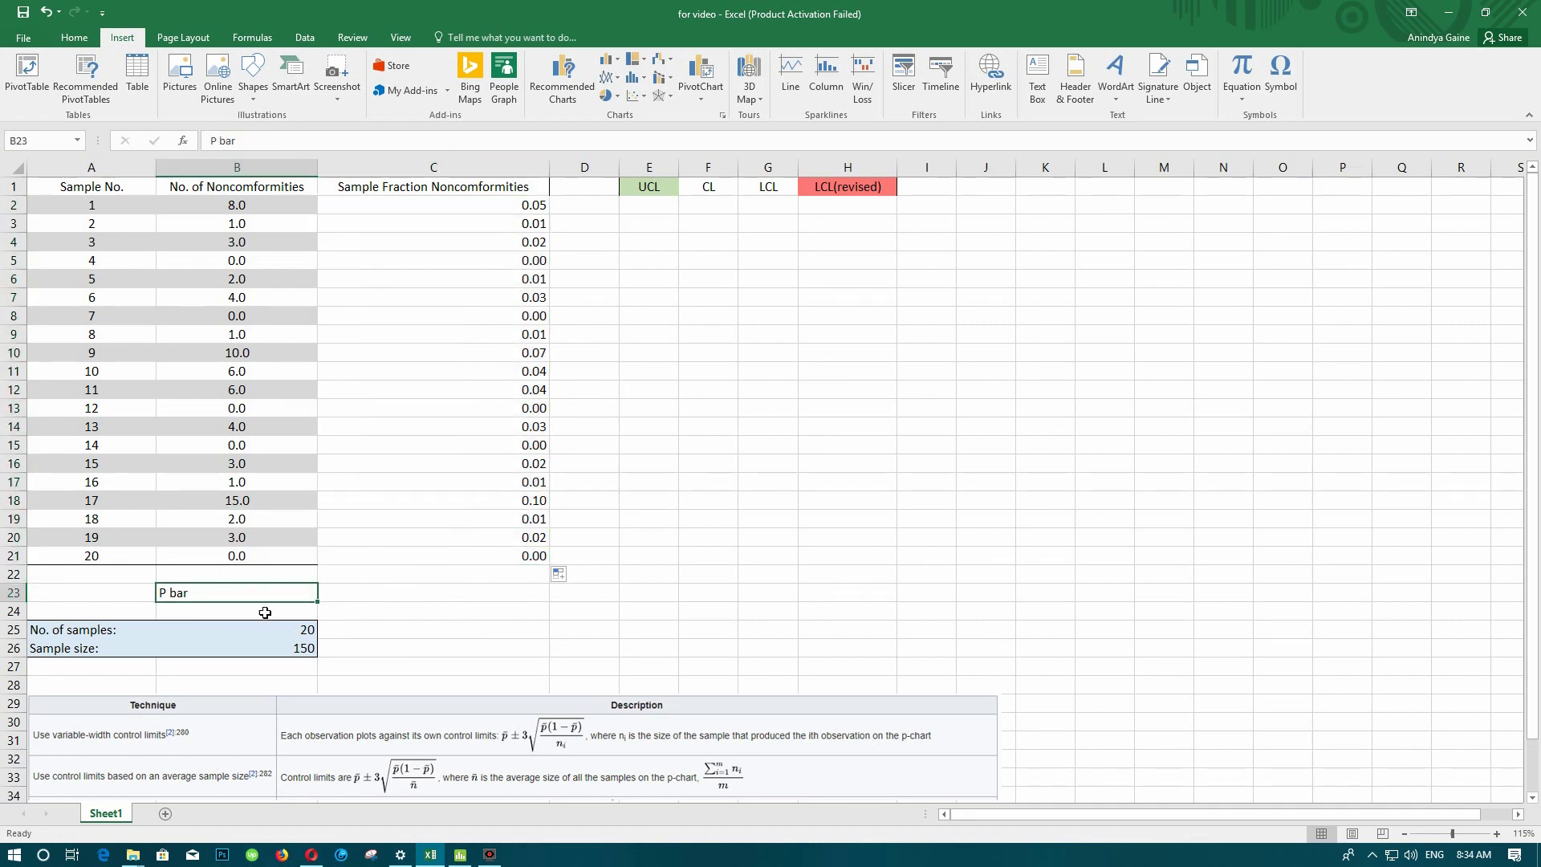
click(371, 595)
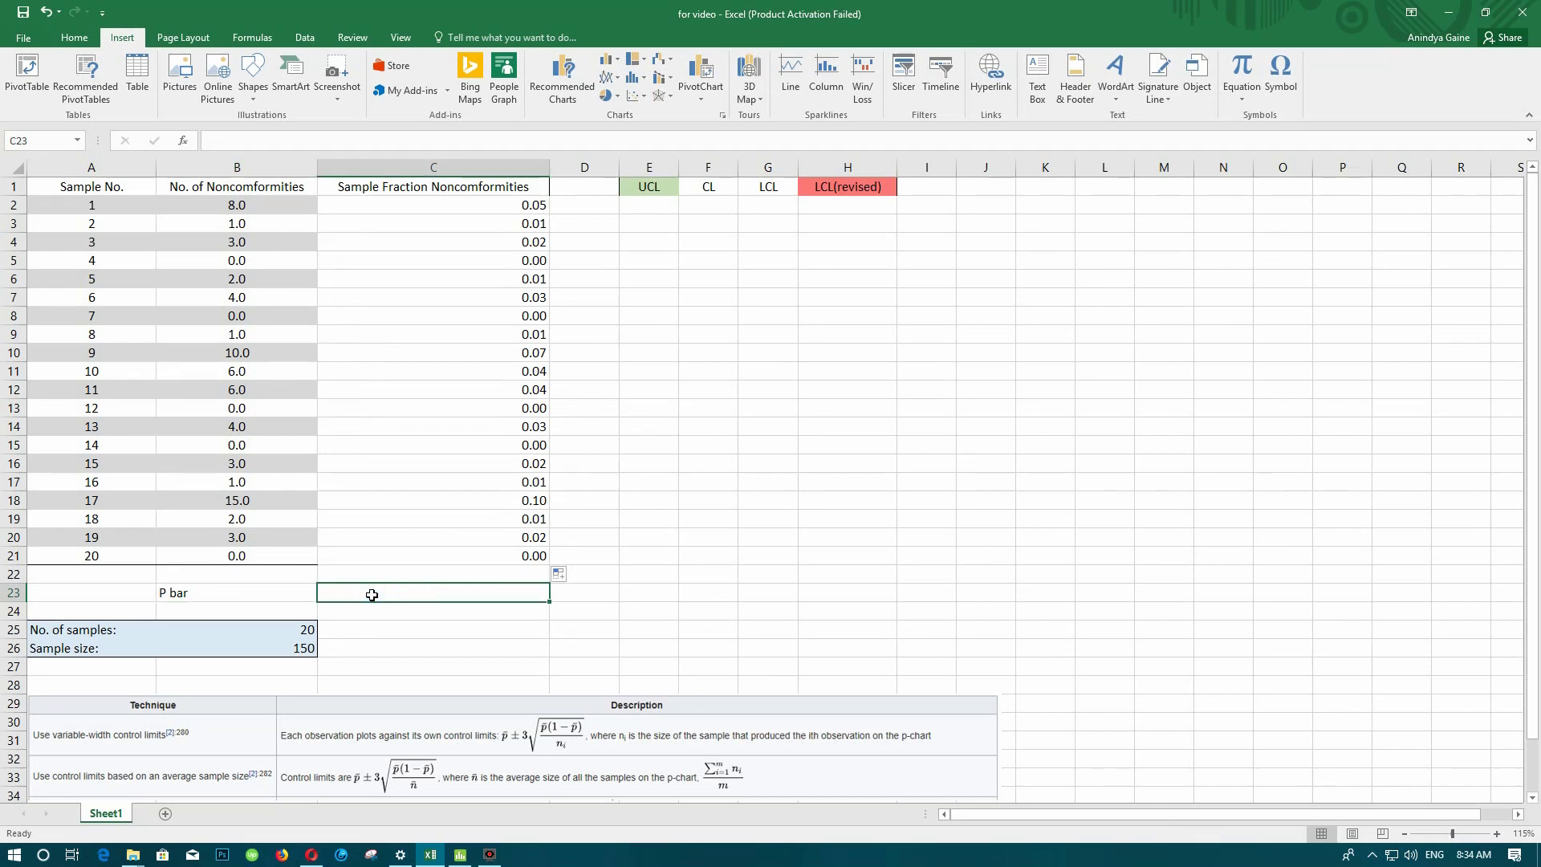
text(=)
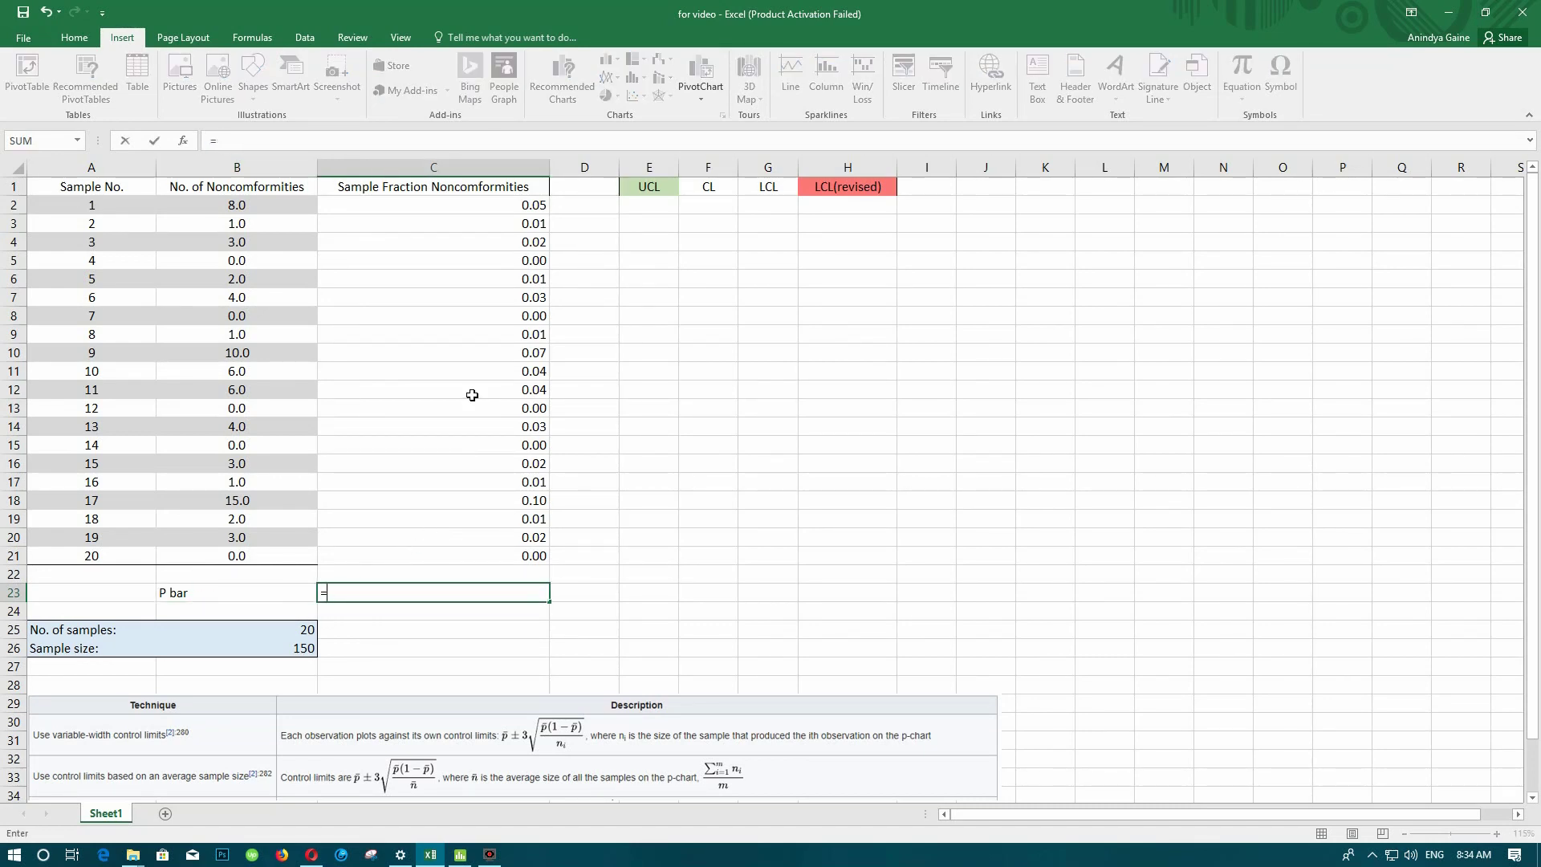
text(=AV)
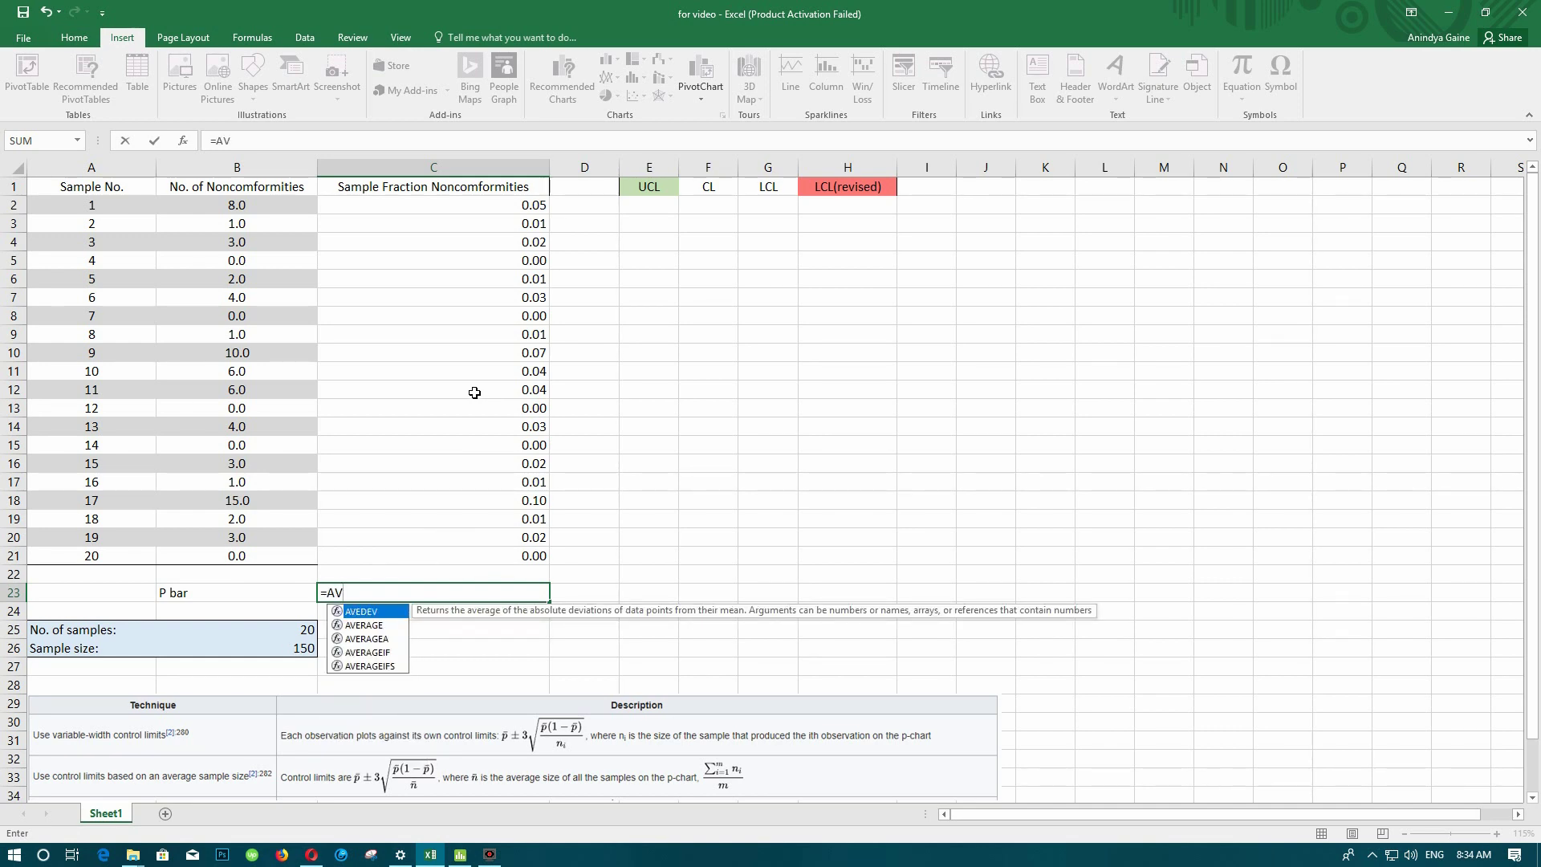
key(Down)
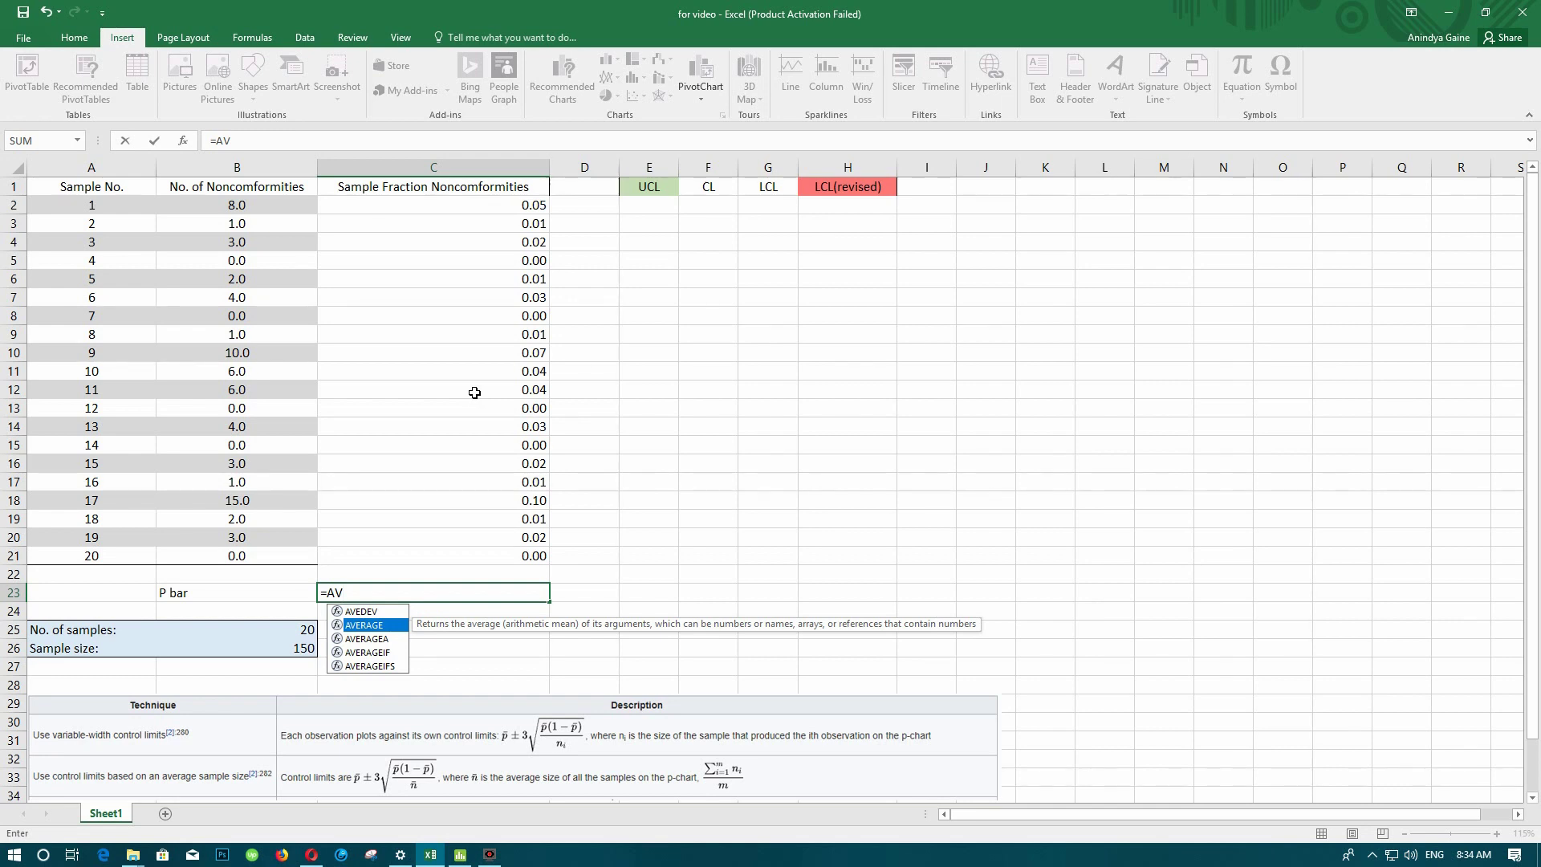
key(Tab)
drag(508, 202, 492, 552)
key(Tab)
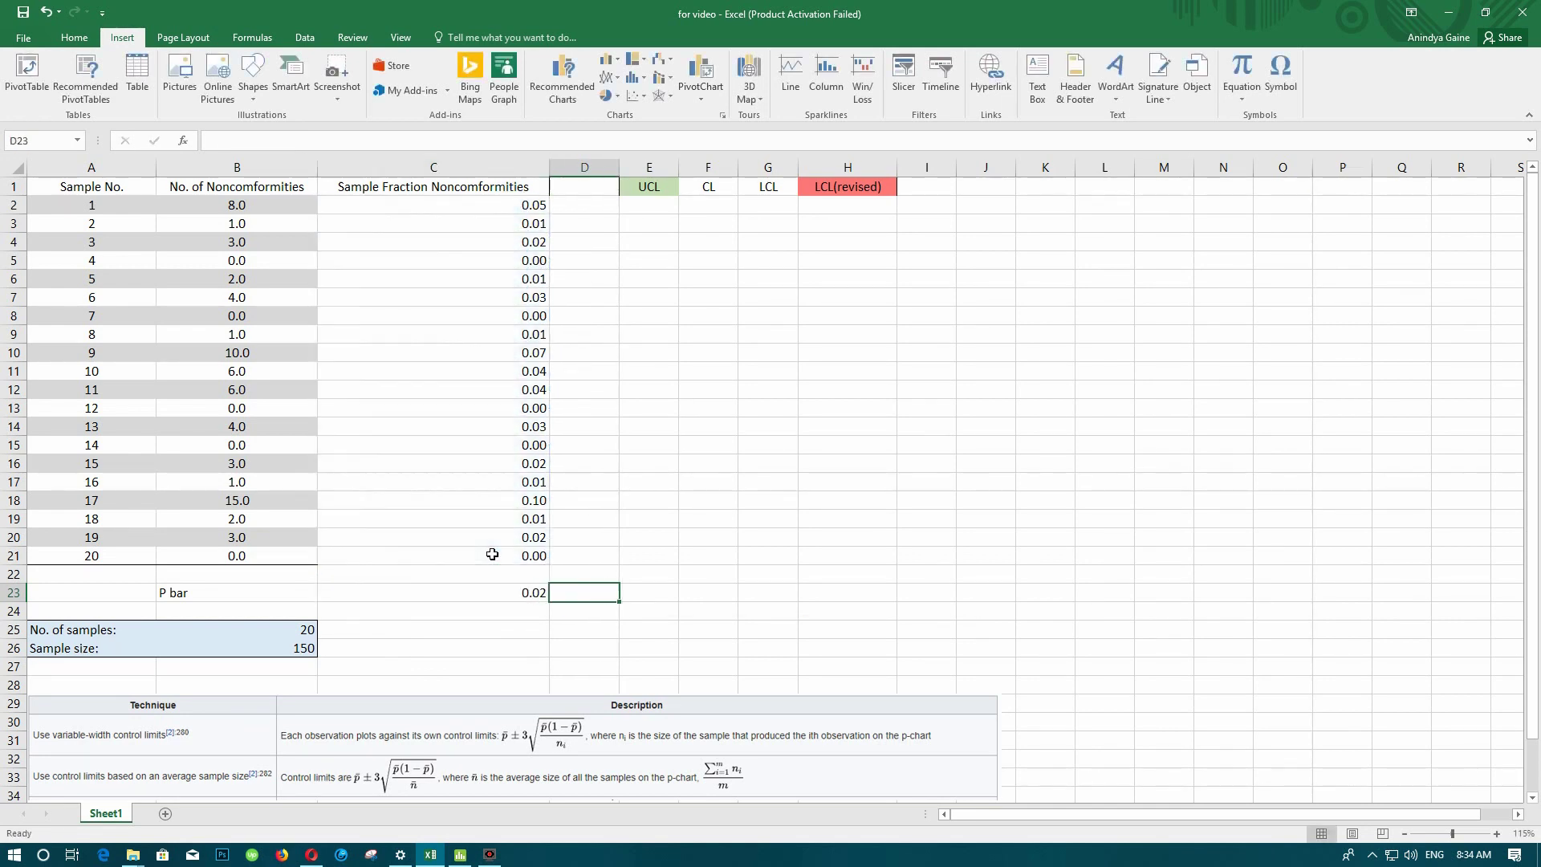
click(491, 593)
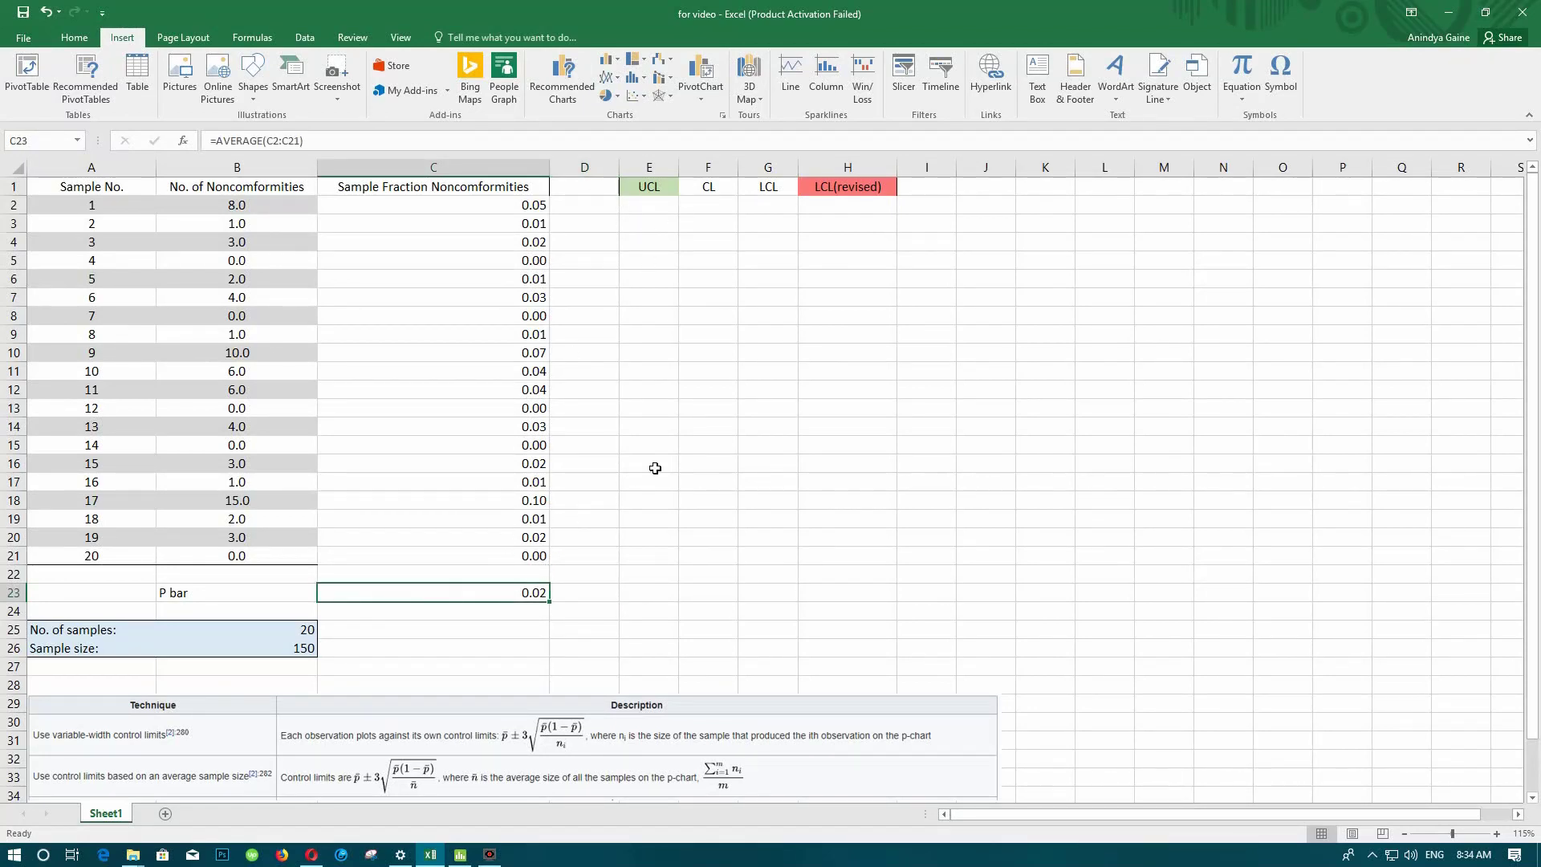
Enter =0.02 as the center line value in F2 and fill it down to F21.
click(721, 204)
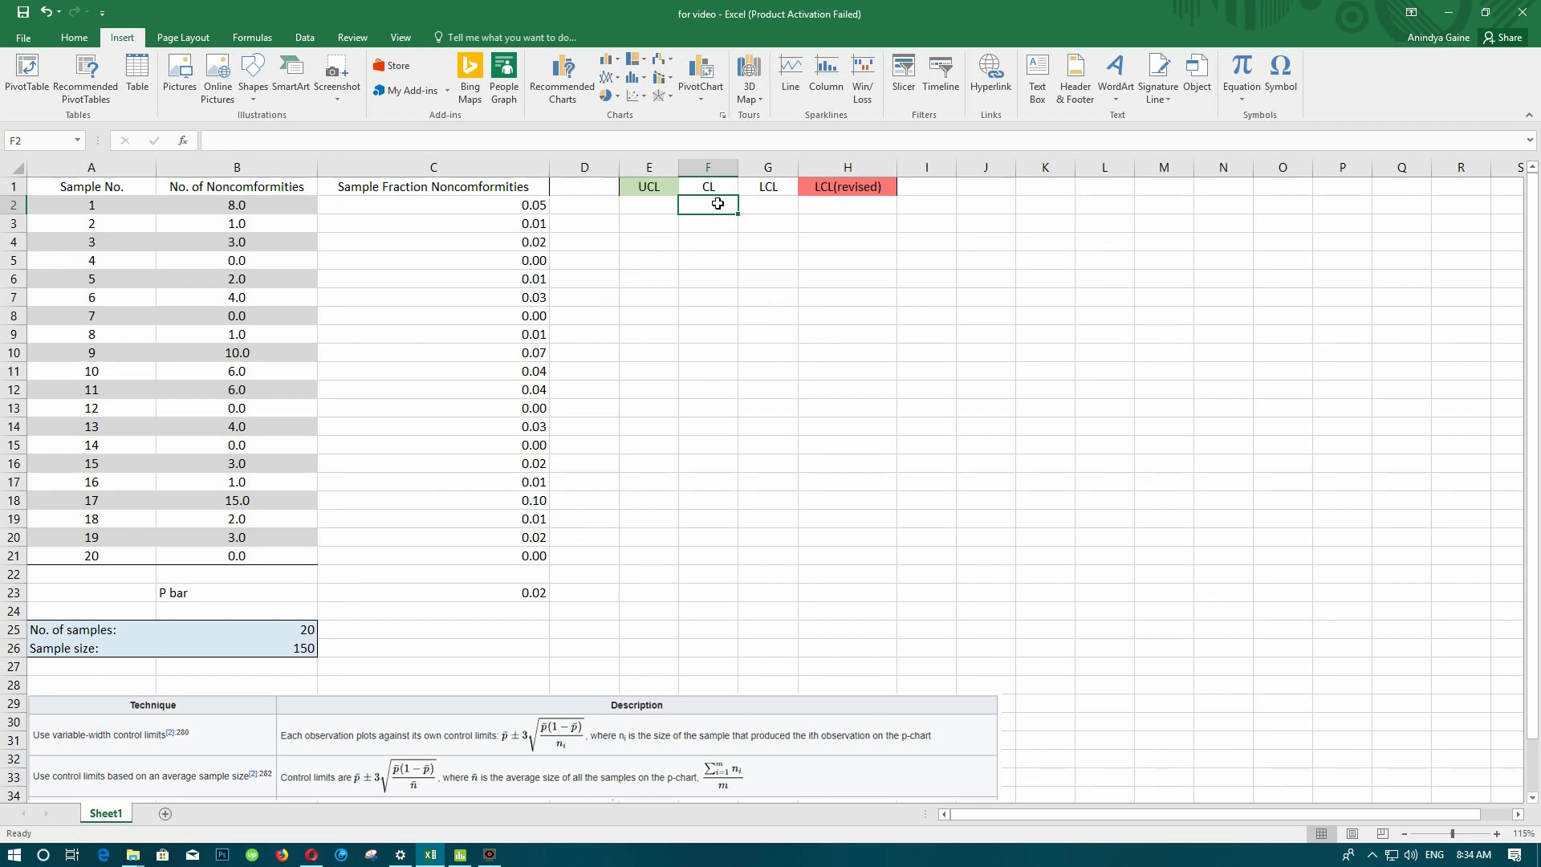
text(=0.02)
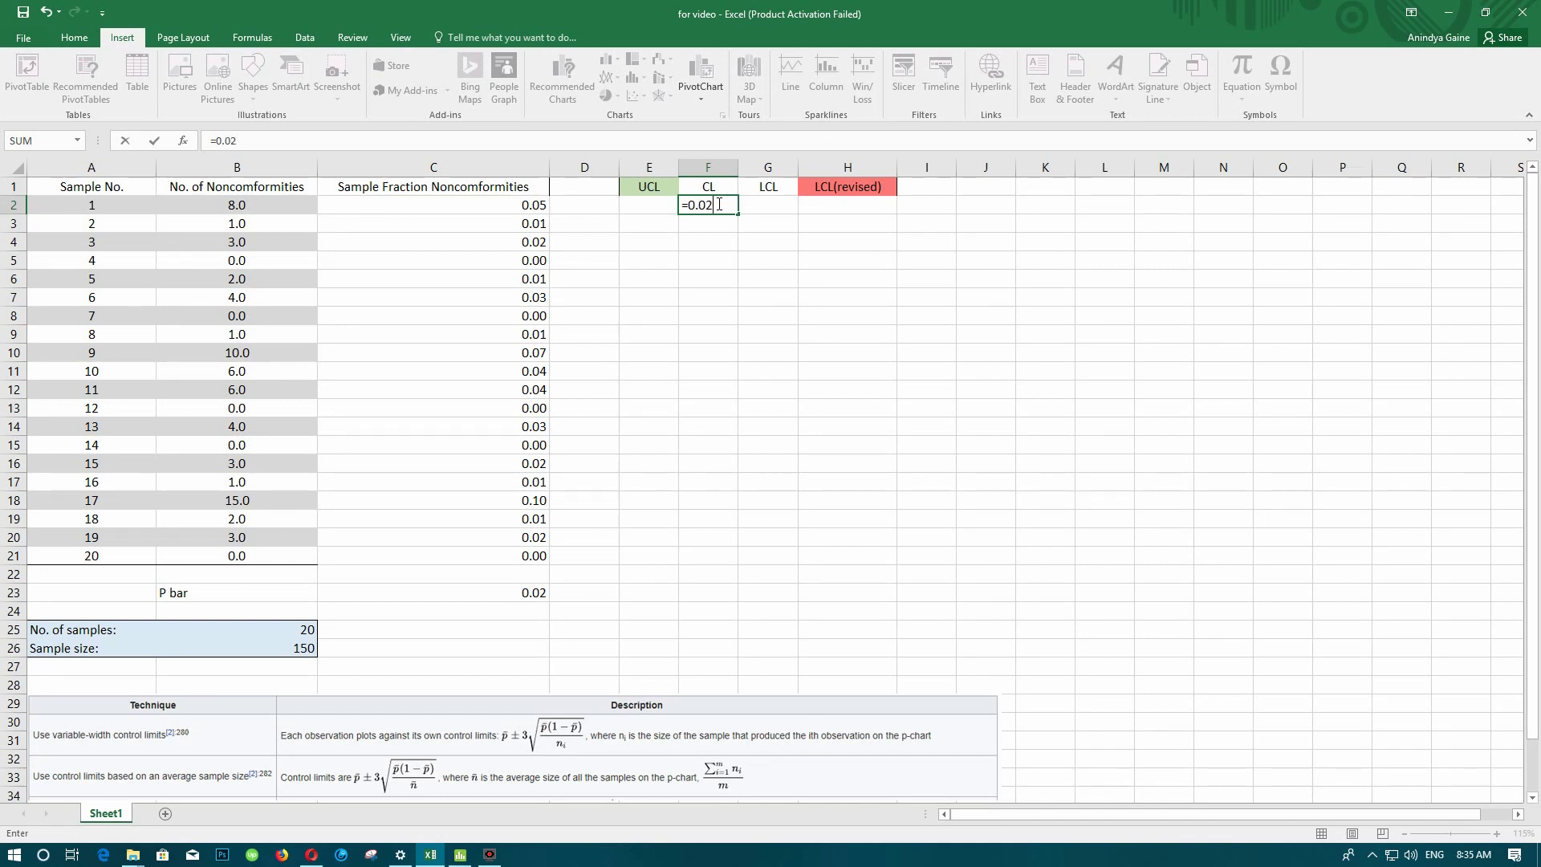
key(Return)
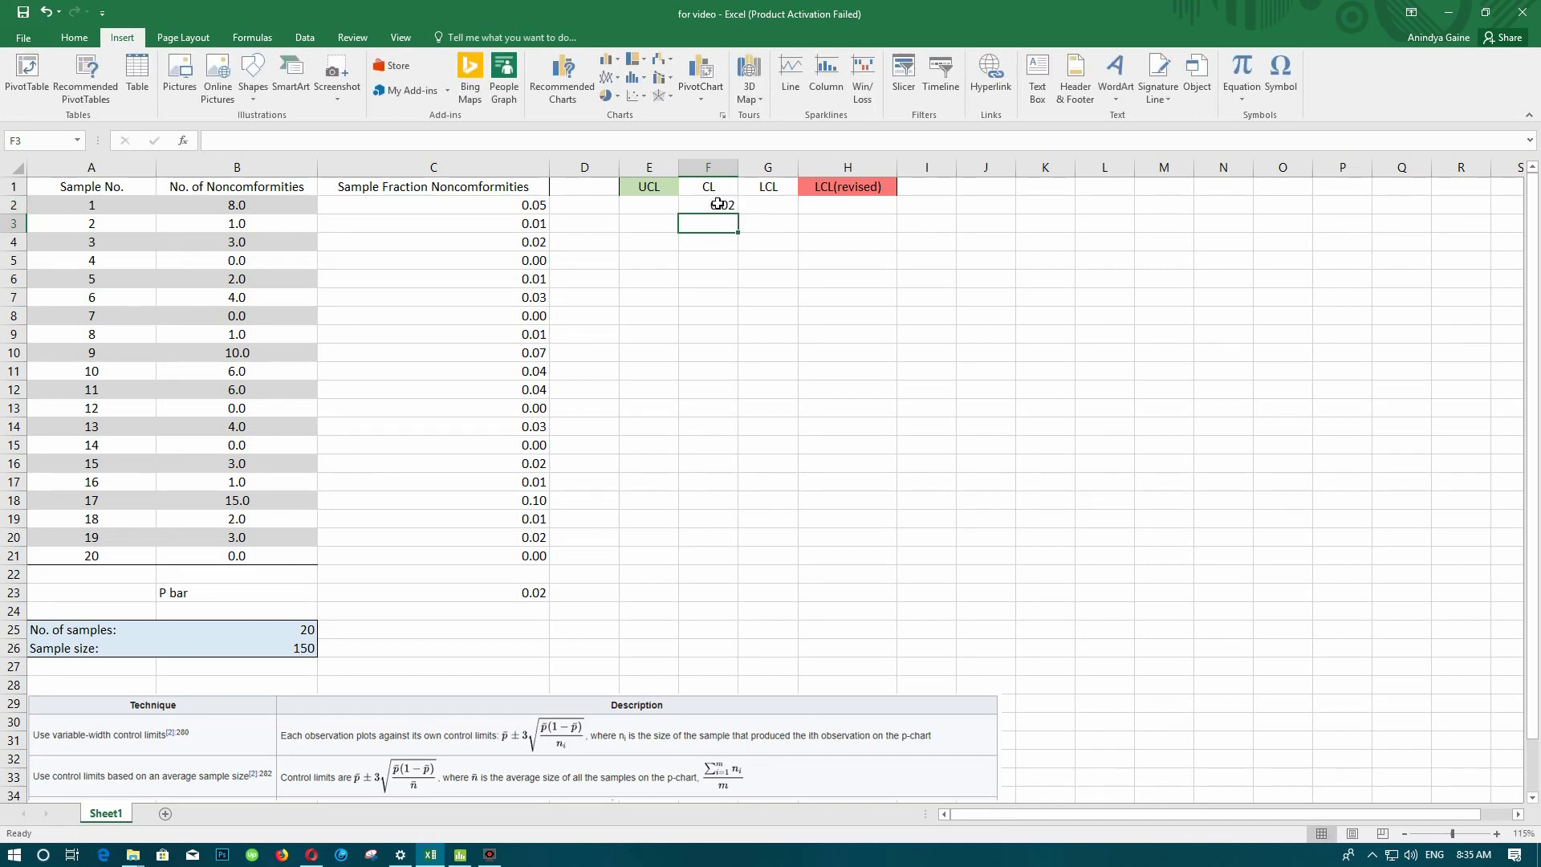
click(717, 204)
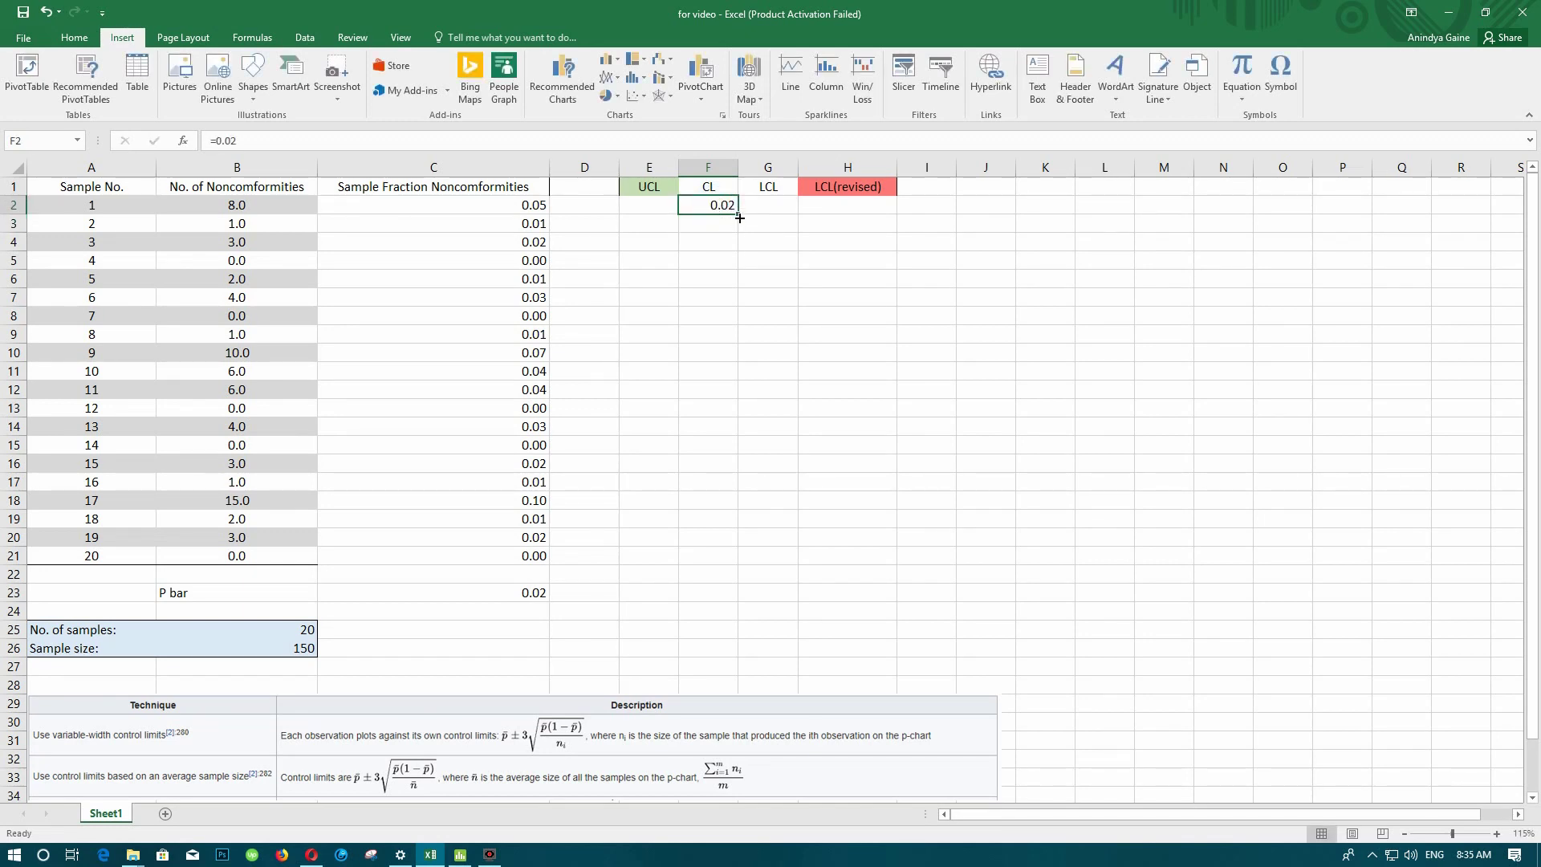
drag(737, 214, 743, 564)
Check the average-sample-size control limit formula in the reference table and begin the UCL formula in E2 with =C23+3*SQRT(.
click(645, 206)
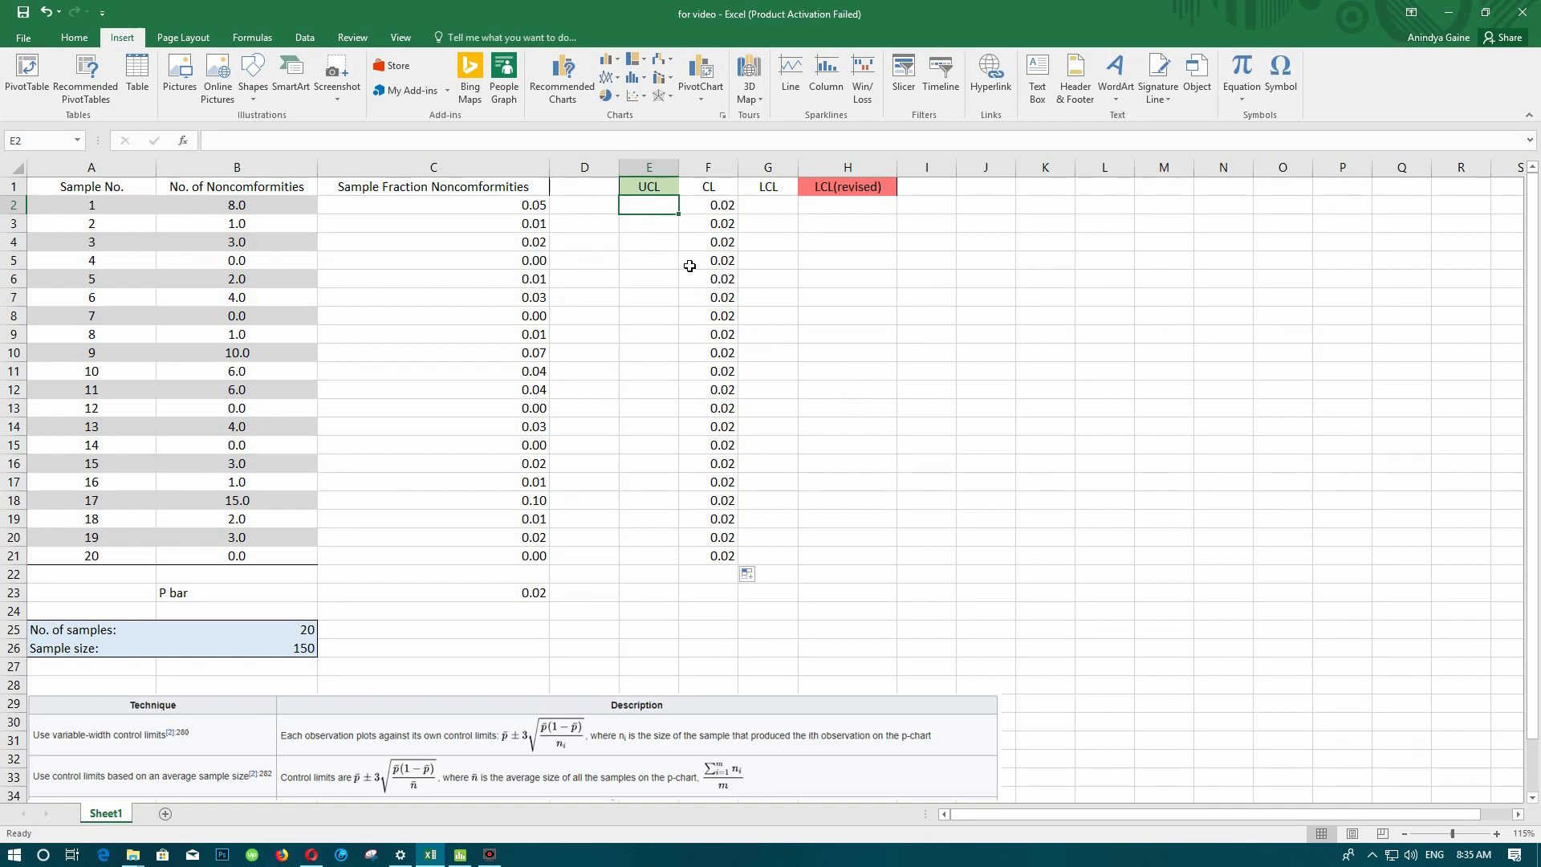
scroll(689, 265, down, 2)
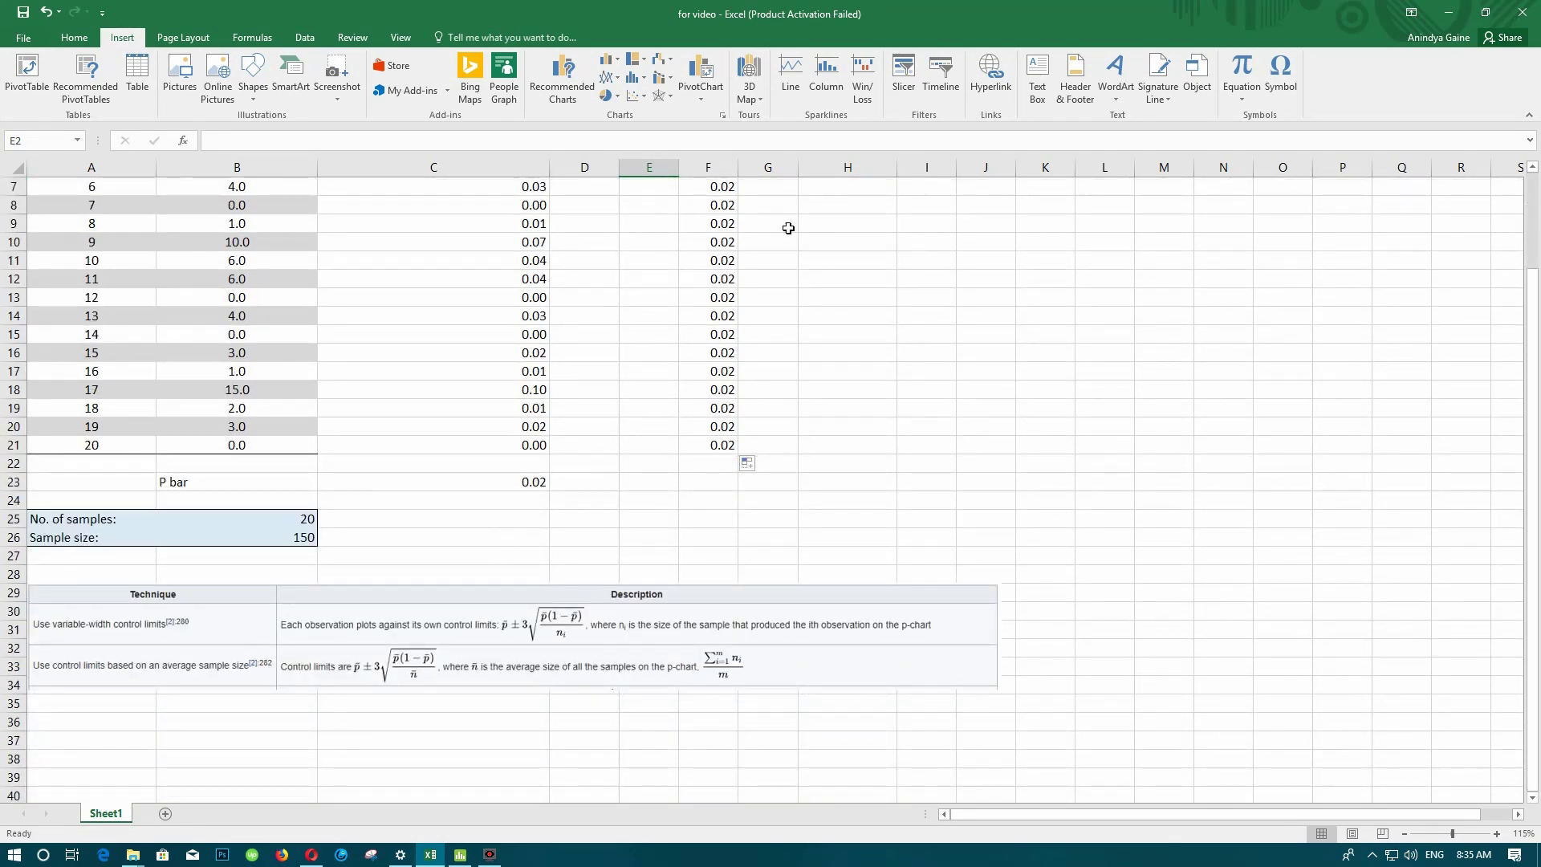
scroll(787, 227, down, 4)
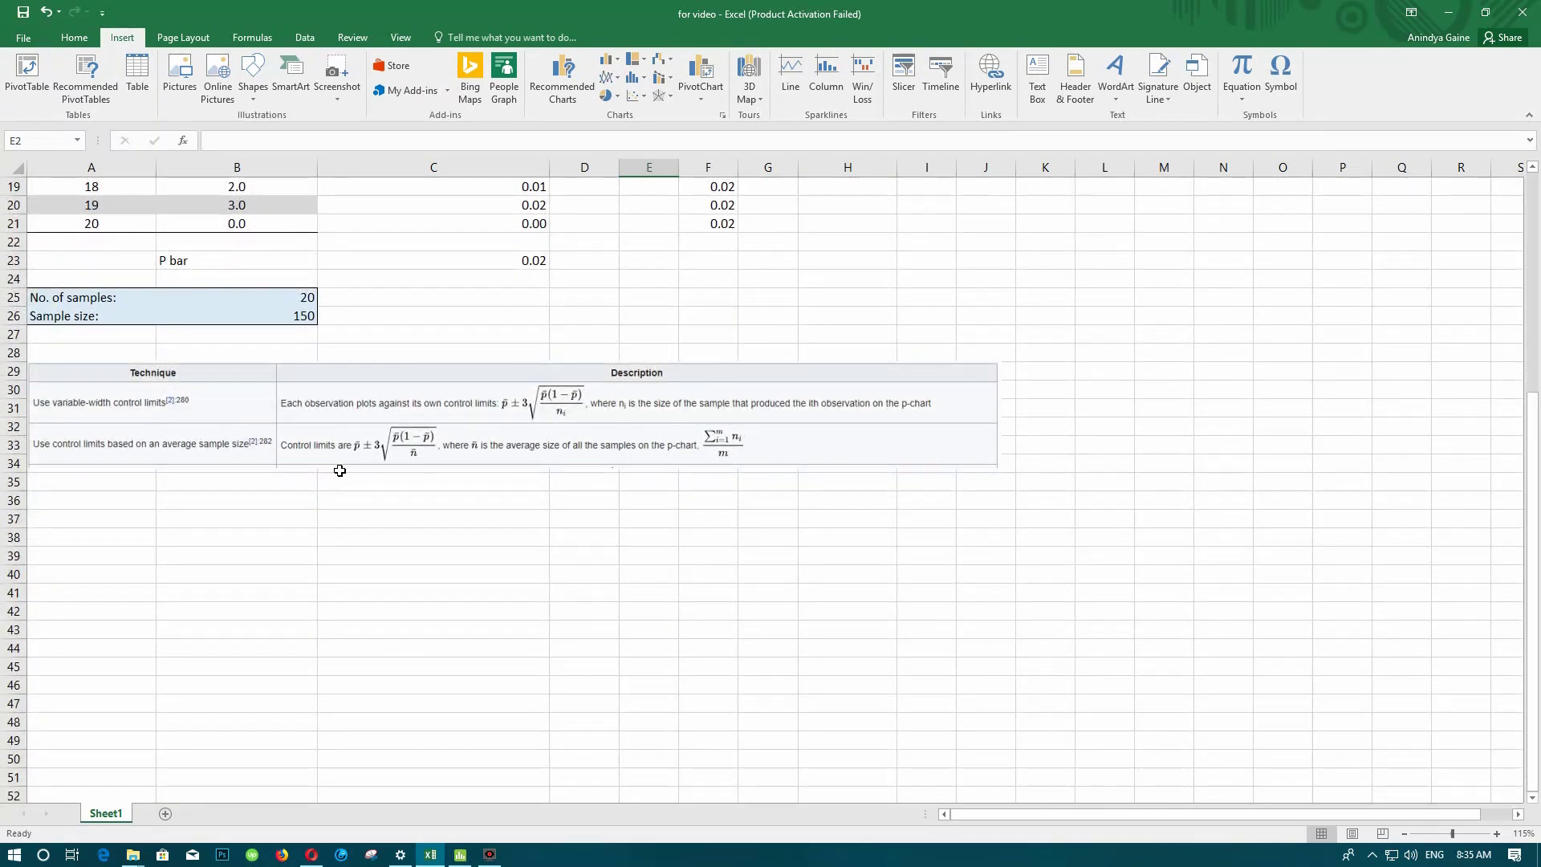
ctrl+scroll(337, 467, up, 2)
scroll(420, 557, down, 5)
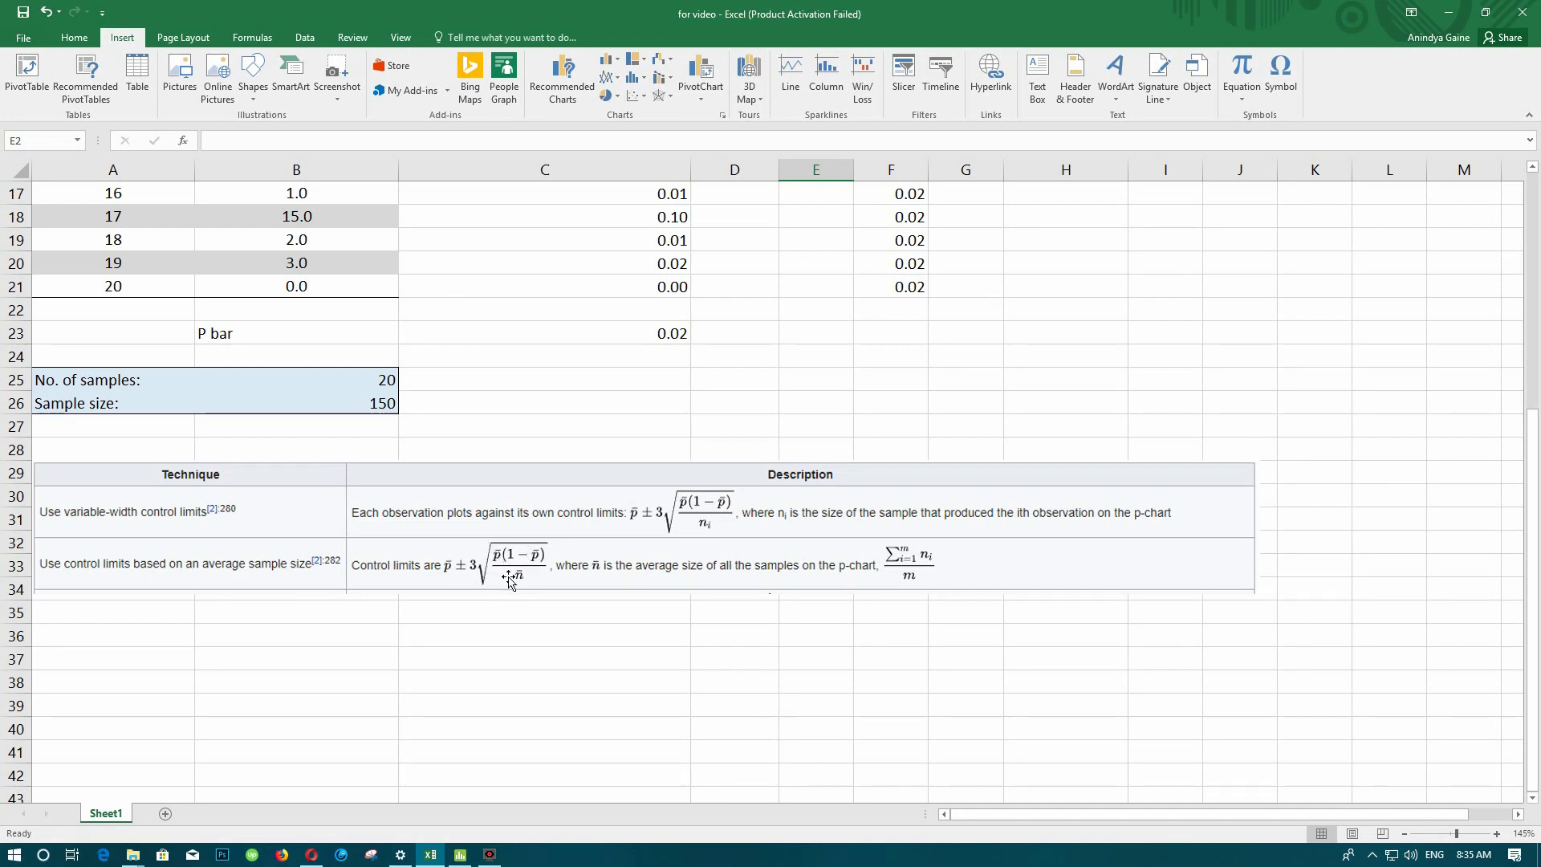
scroll(442, 595, up, 5)
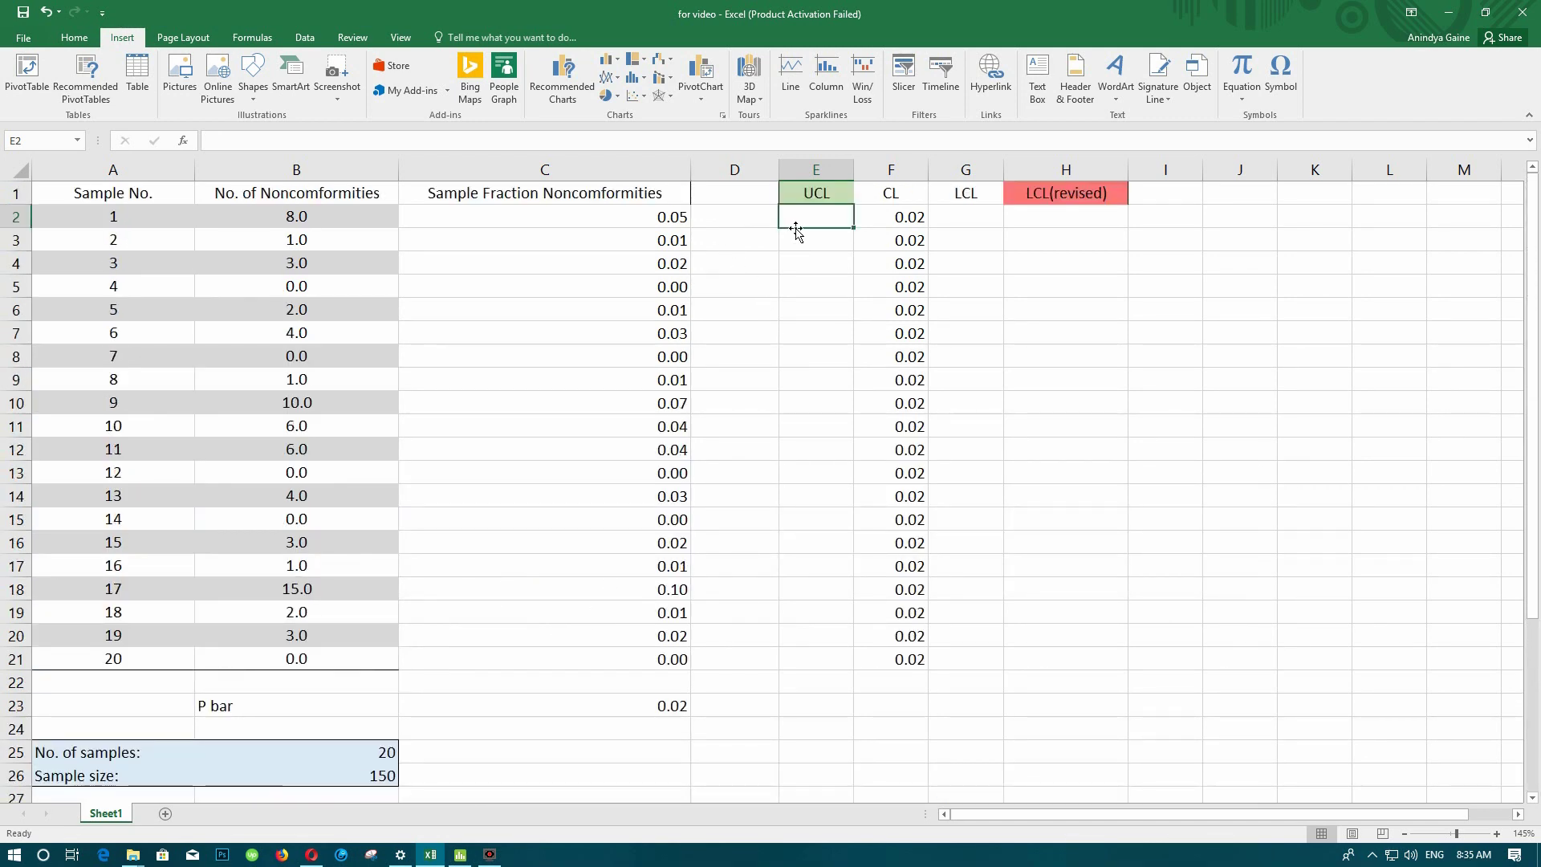
text(=)
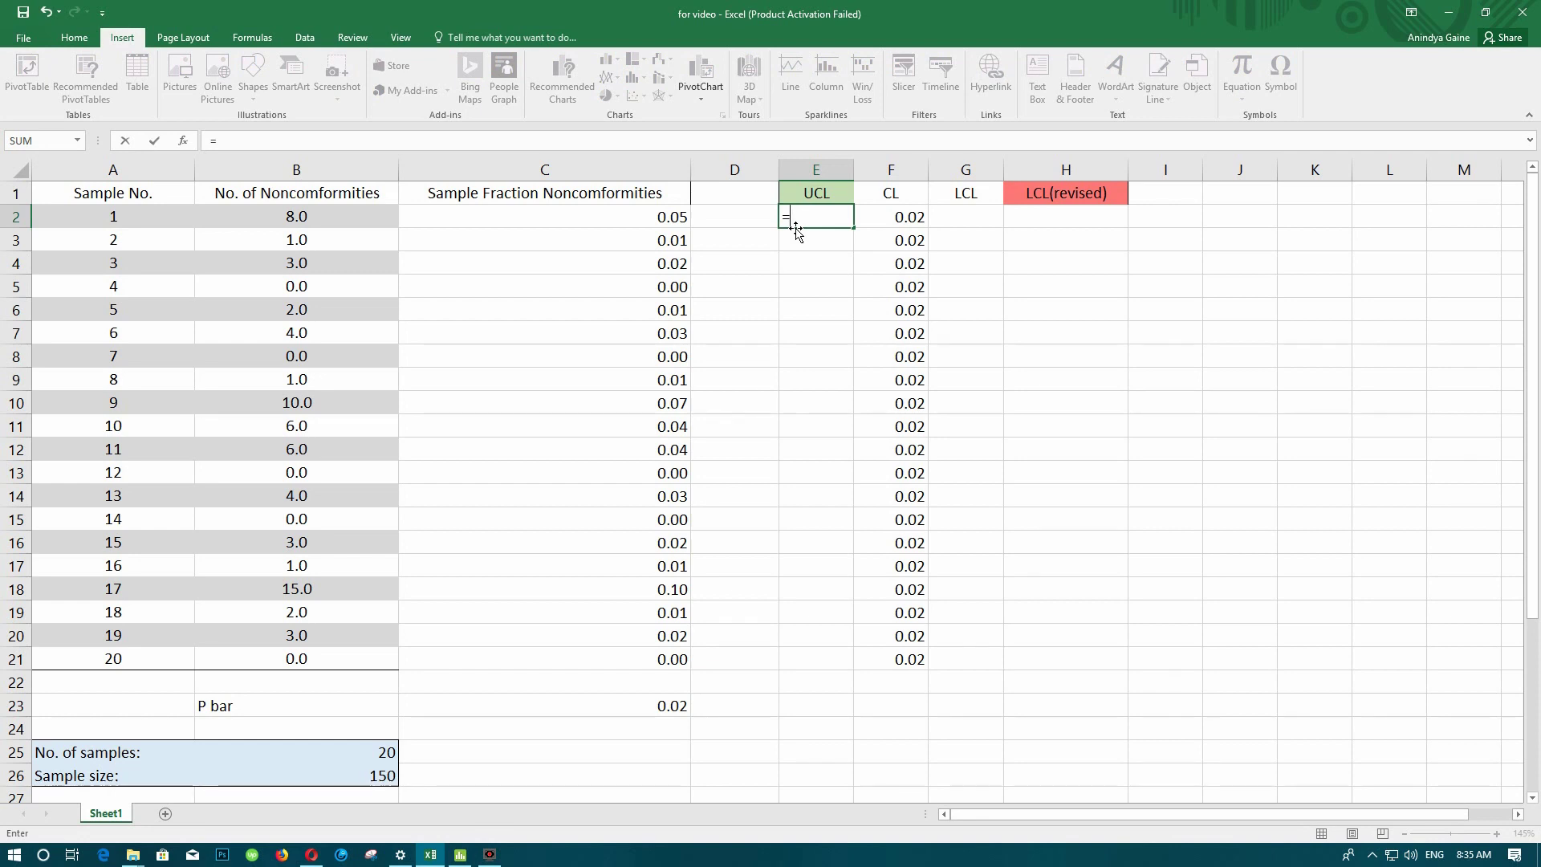
click(666, 707)
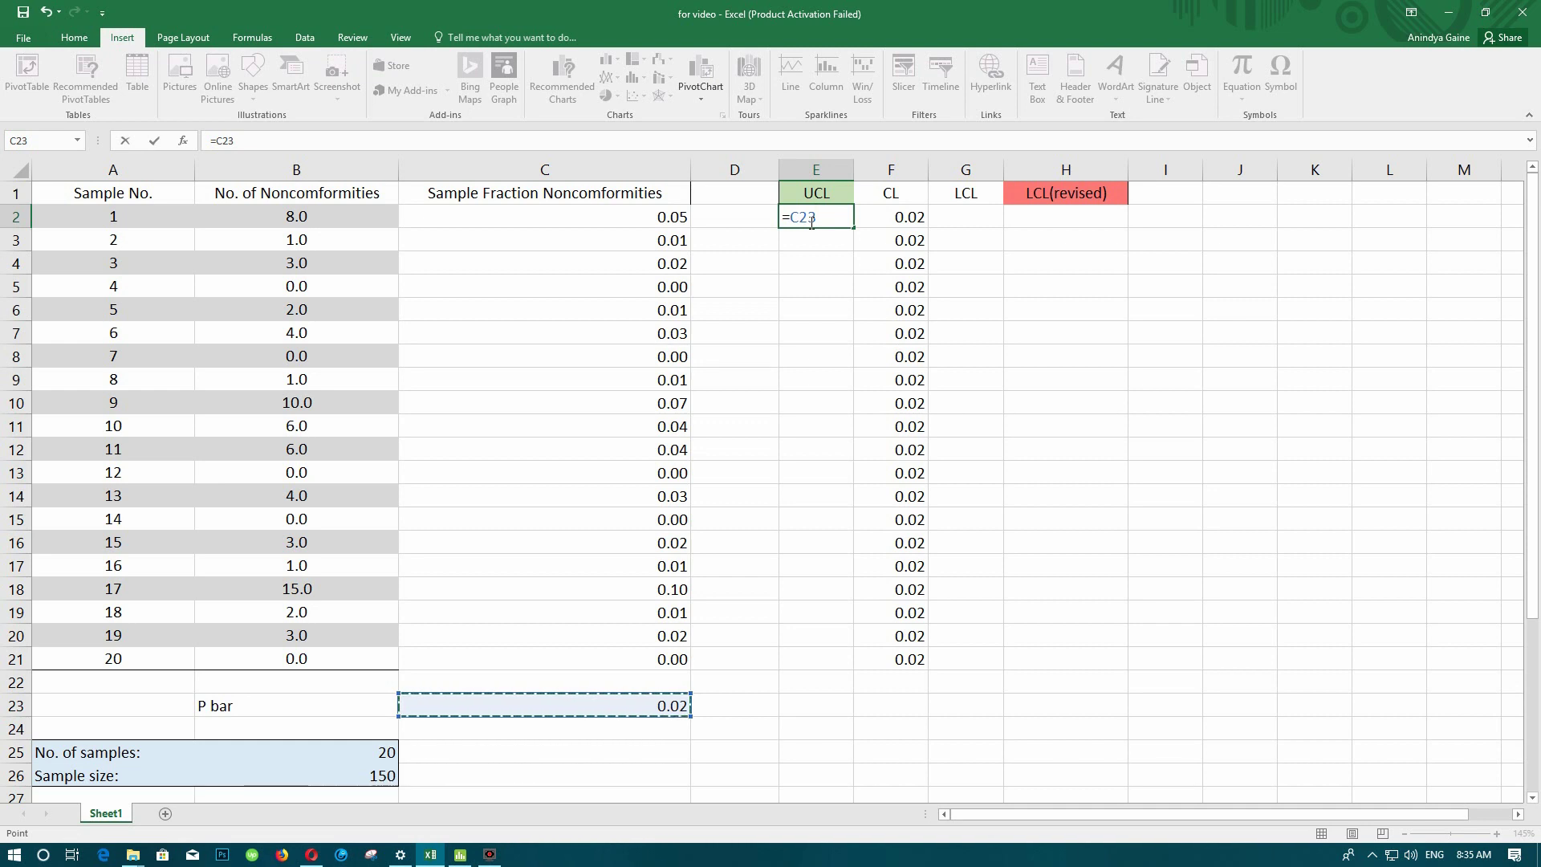
text(+)
text(3)
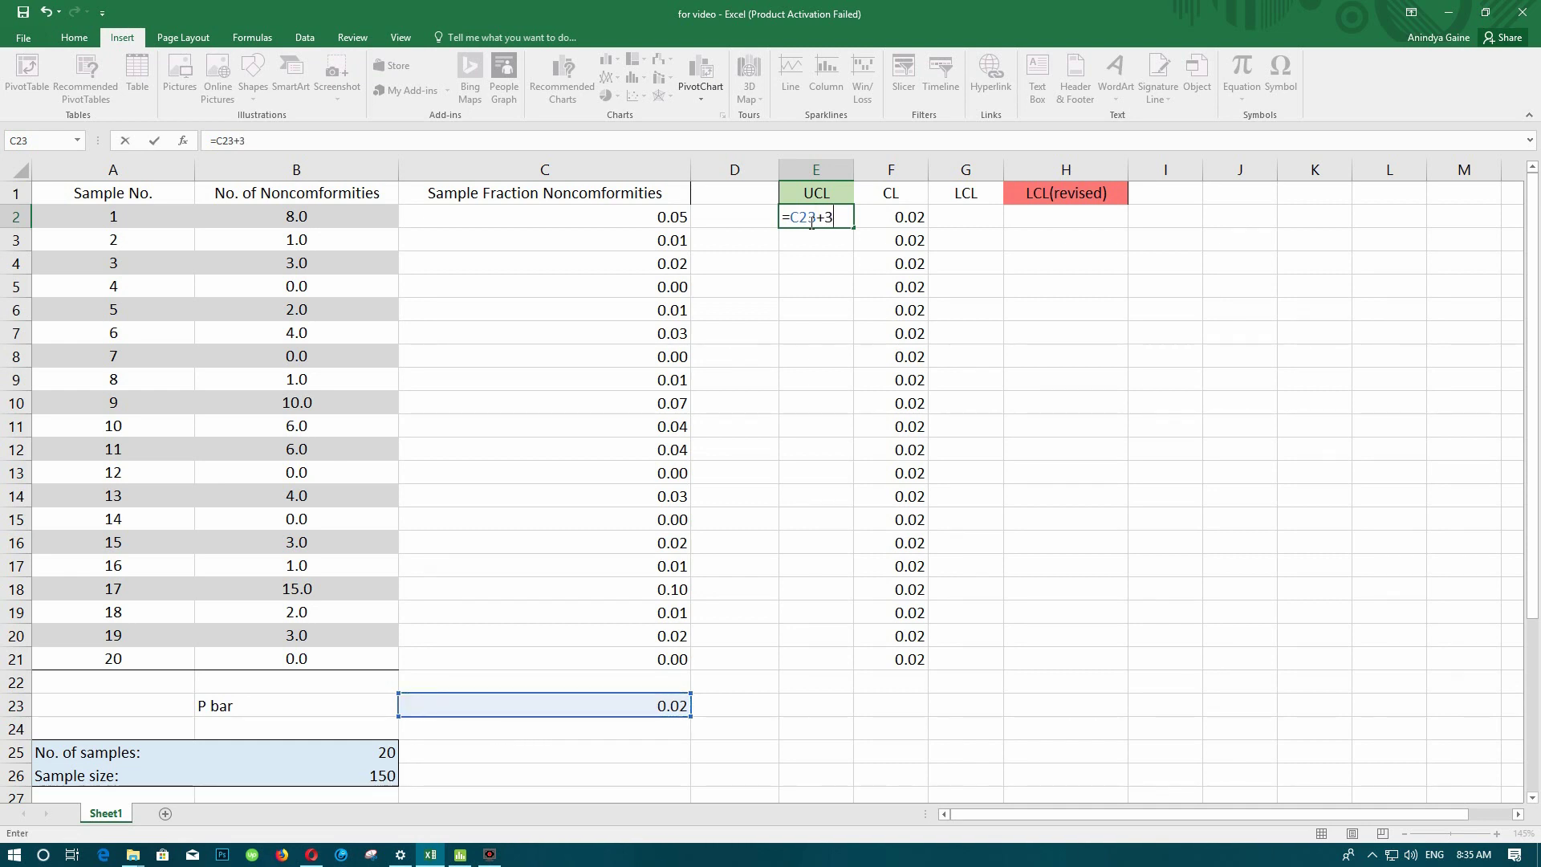
text(*SQ)
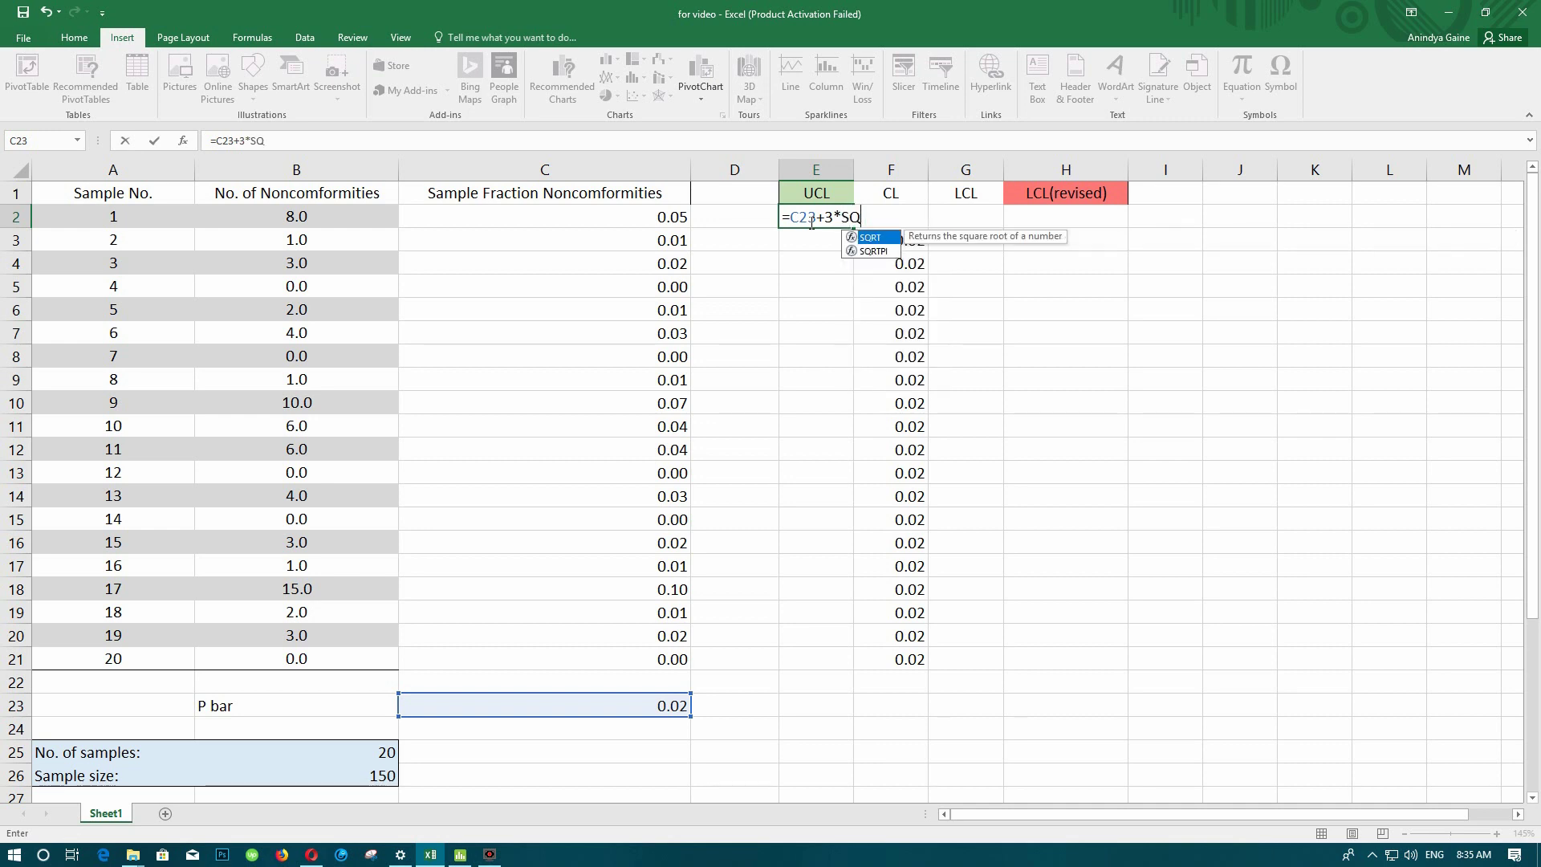
key(Tab)
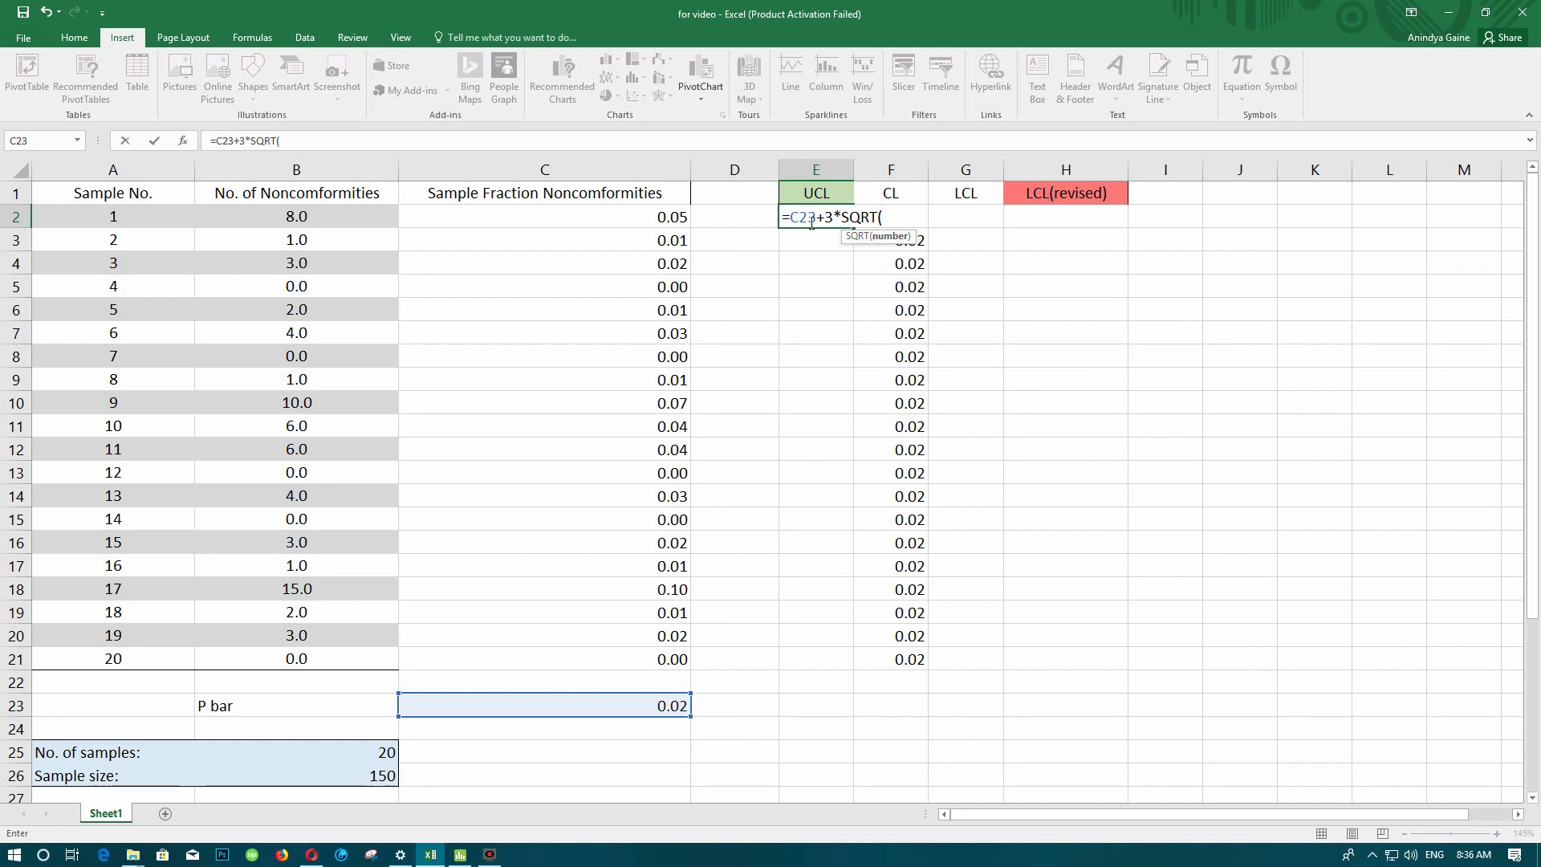
Complete the square root part of the UCL formula in E2 as SQRT((C23(1-C23))/150).
text(()
click(658, 706)
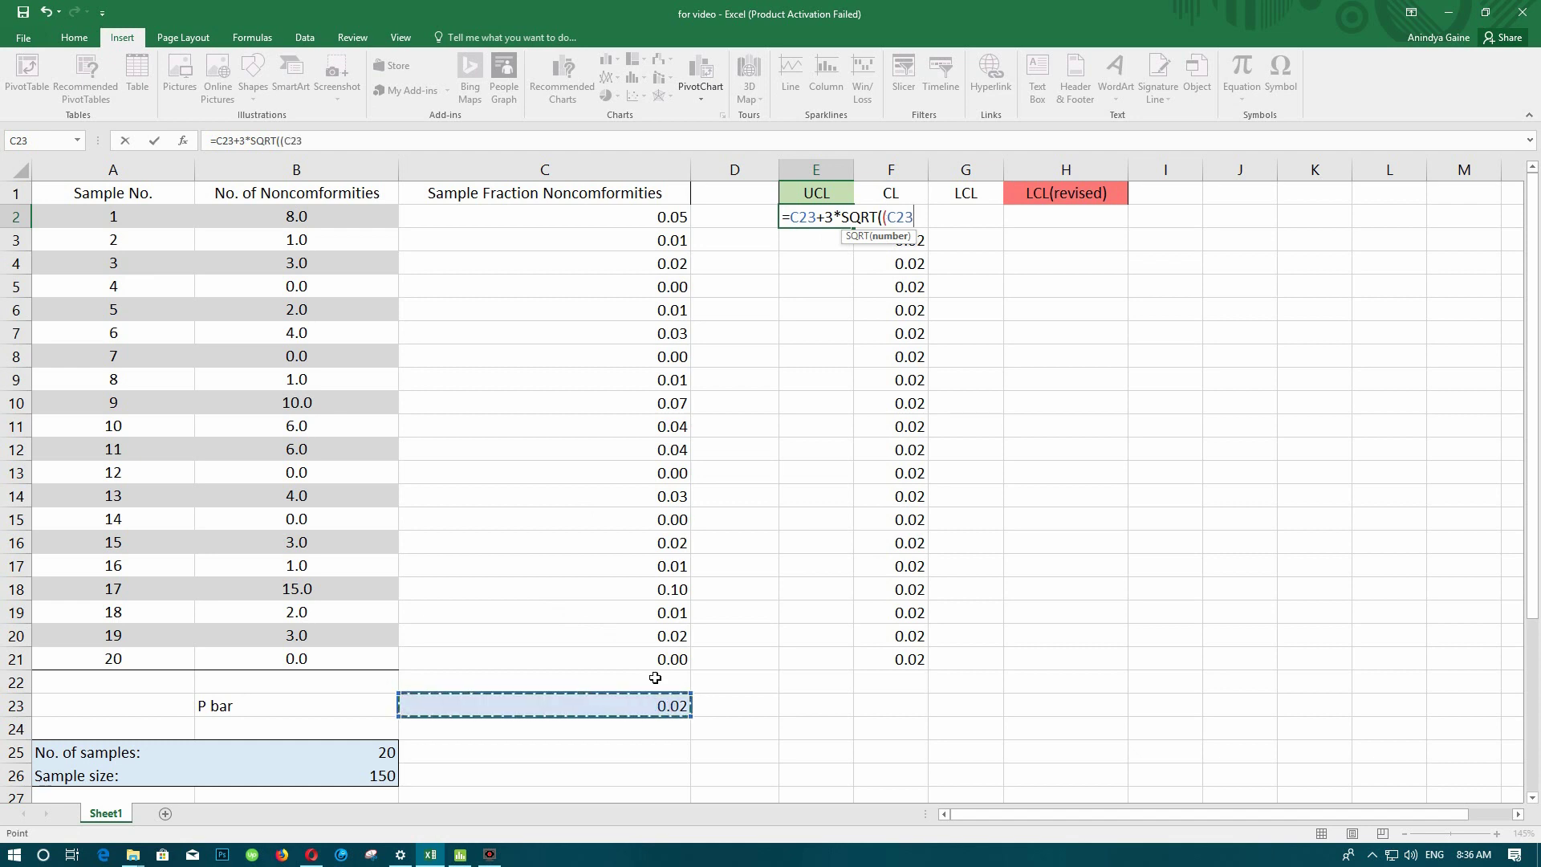
text((1-)
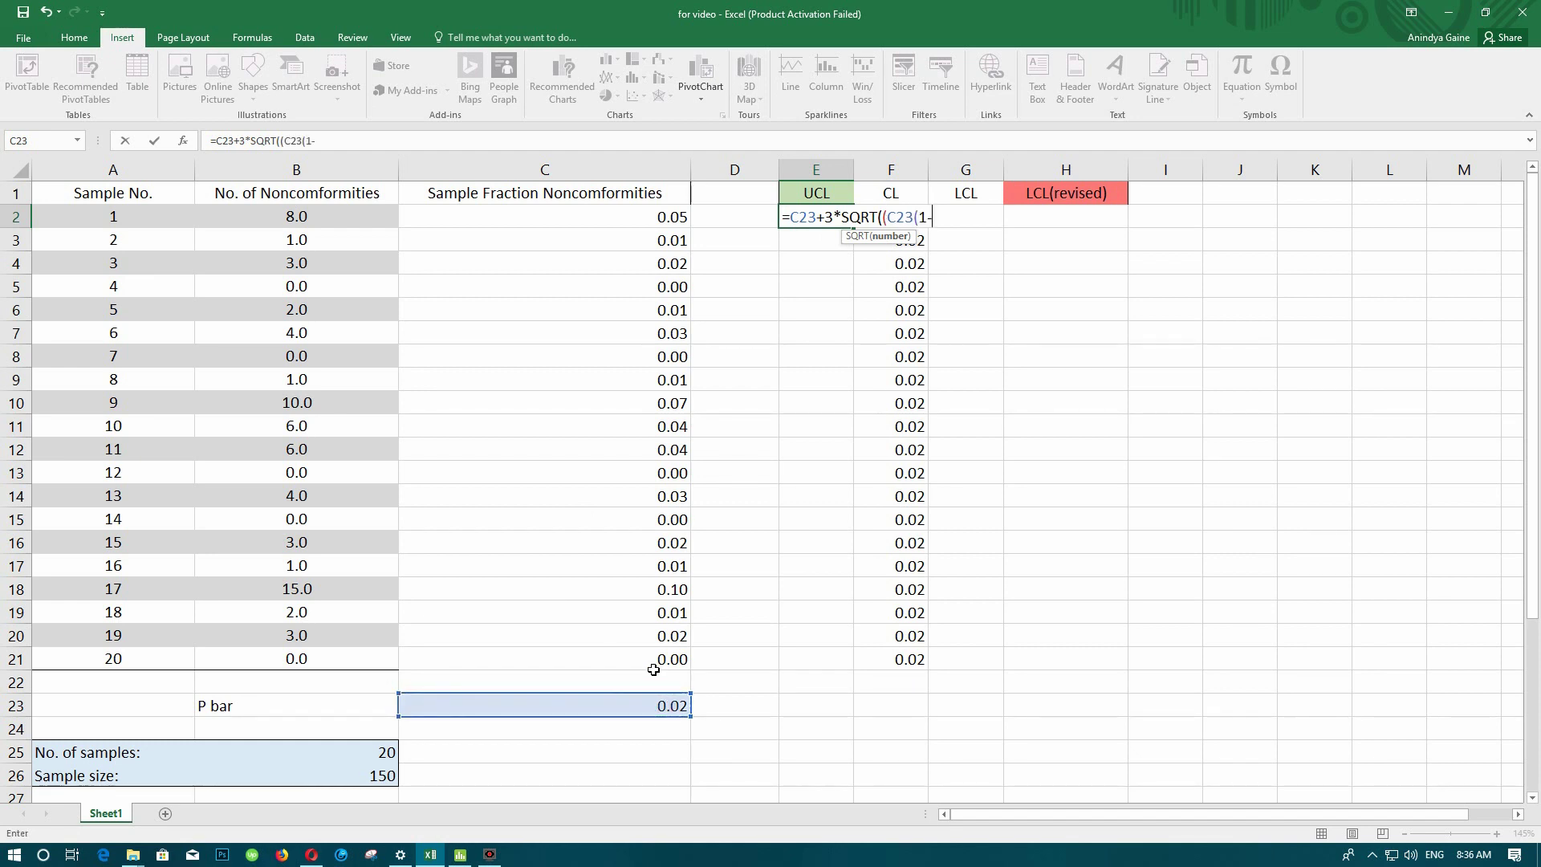
click(640, 702)
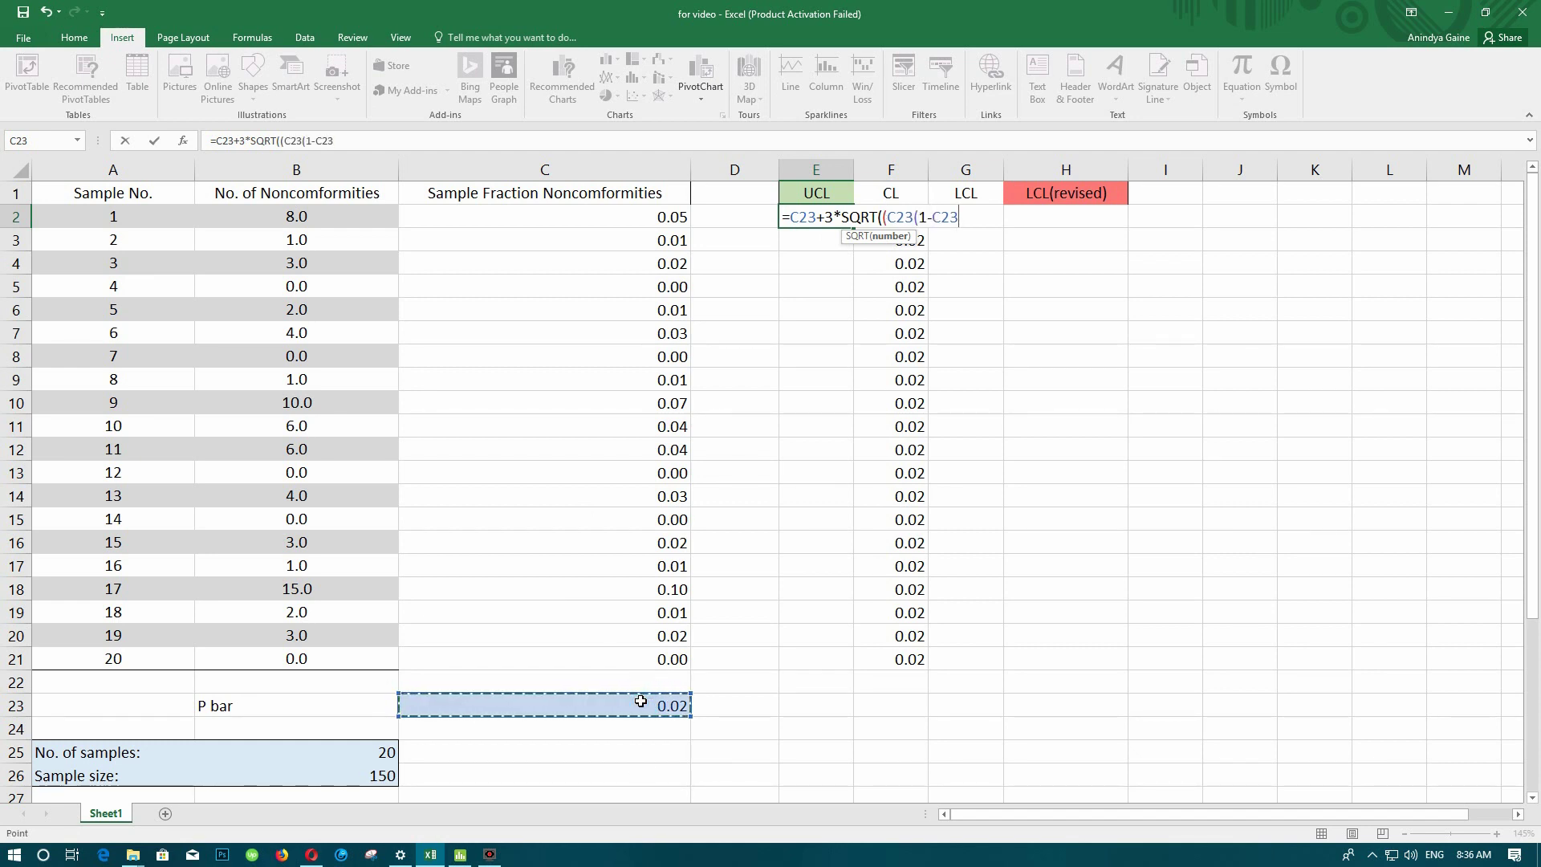
text()))
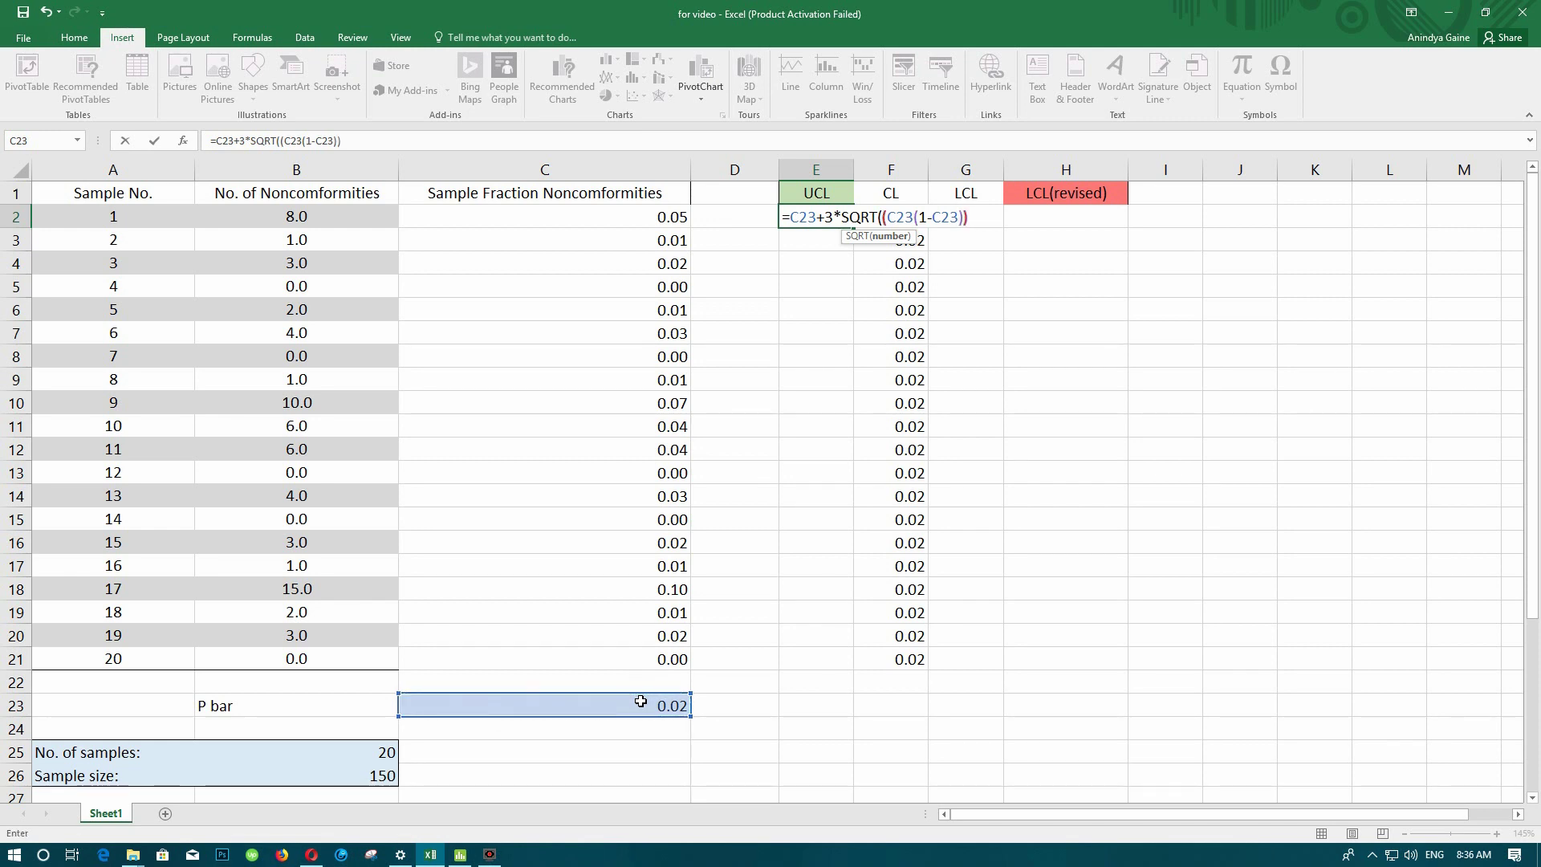
text(/150)
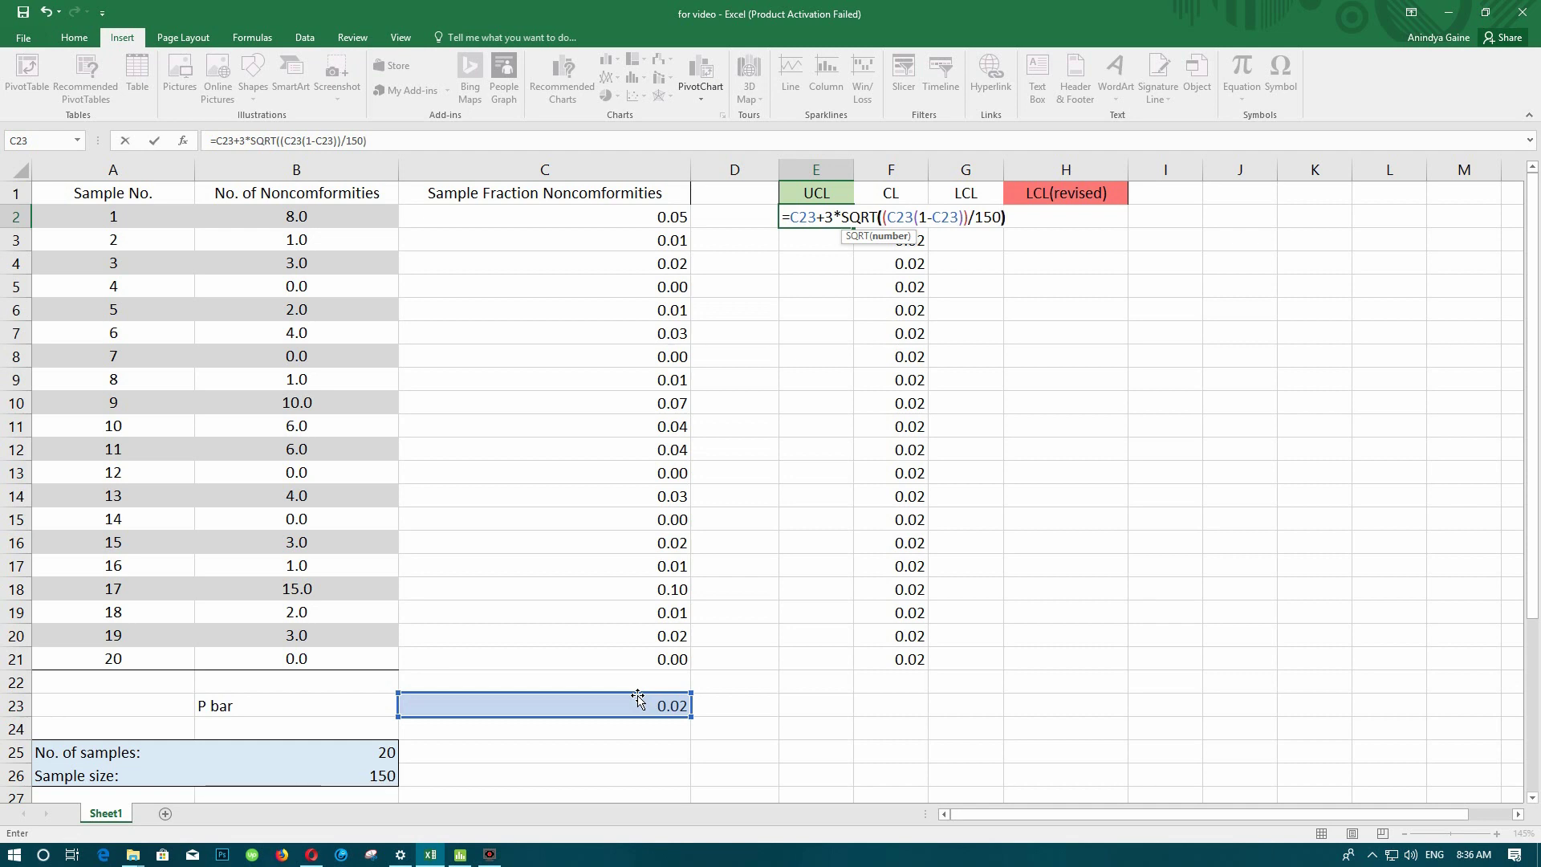
text())
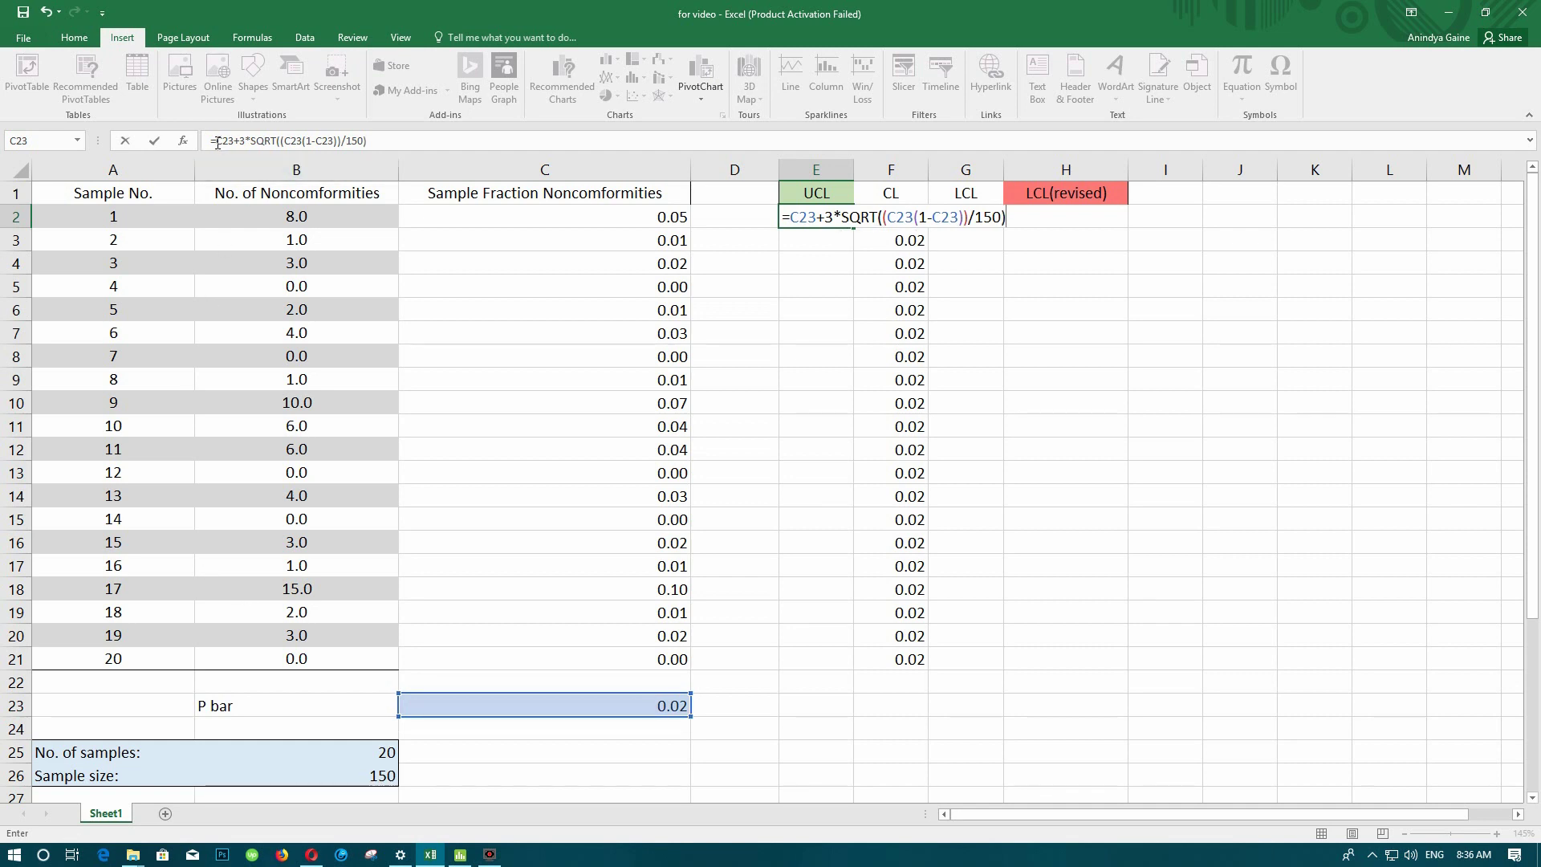
Make the C23 references absolute, enter the UCL formula as =$C$23+3*SQRT(($C$23*(1-$C$23))/150), and fill it down to E21.
click(217, 142)
text($)
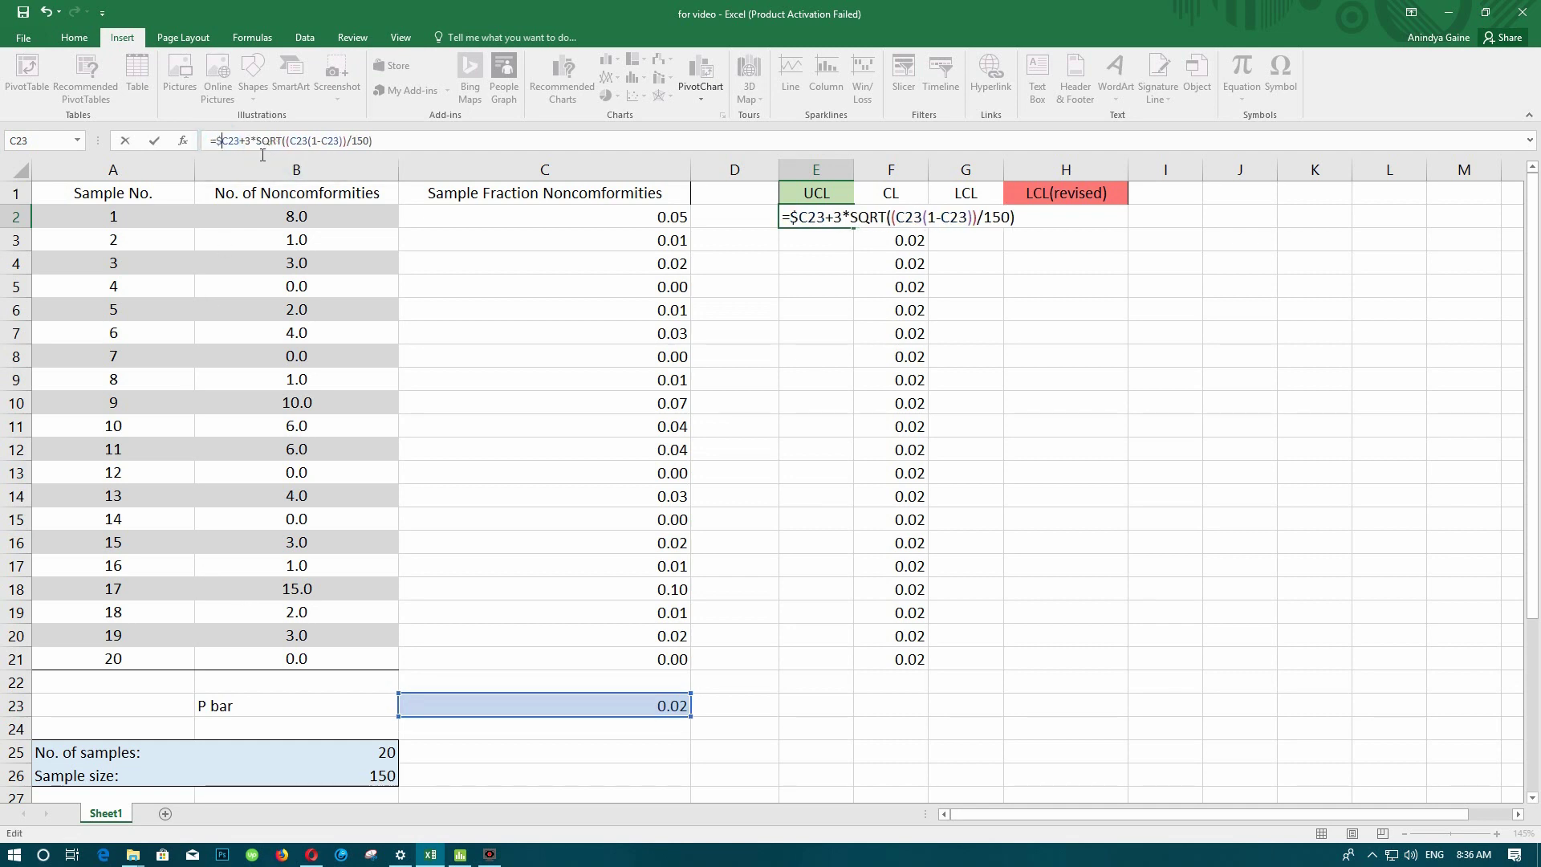
click(227, 141)
text($)
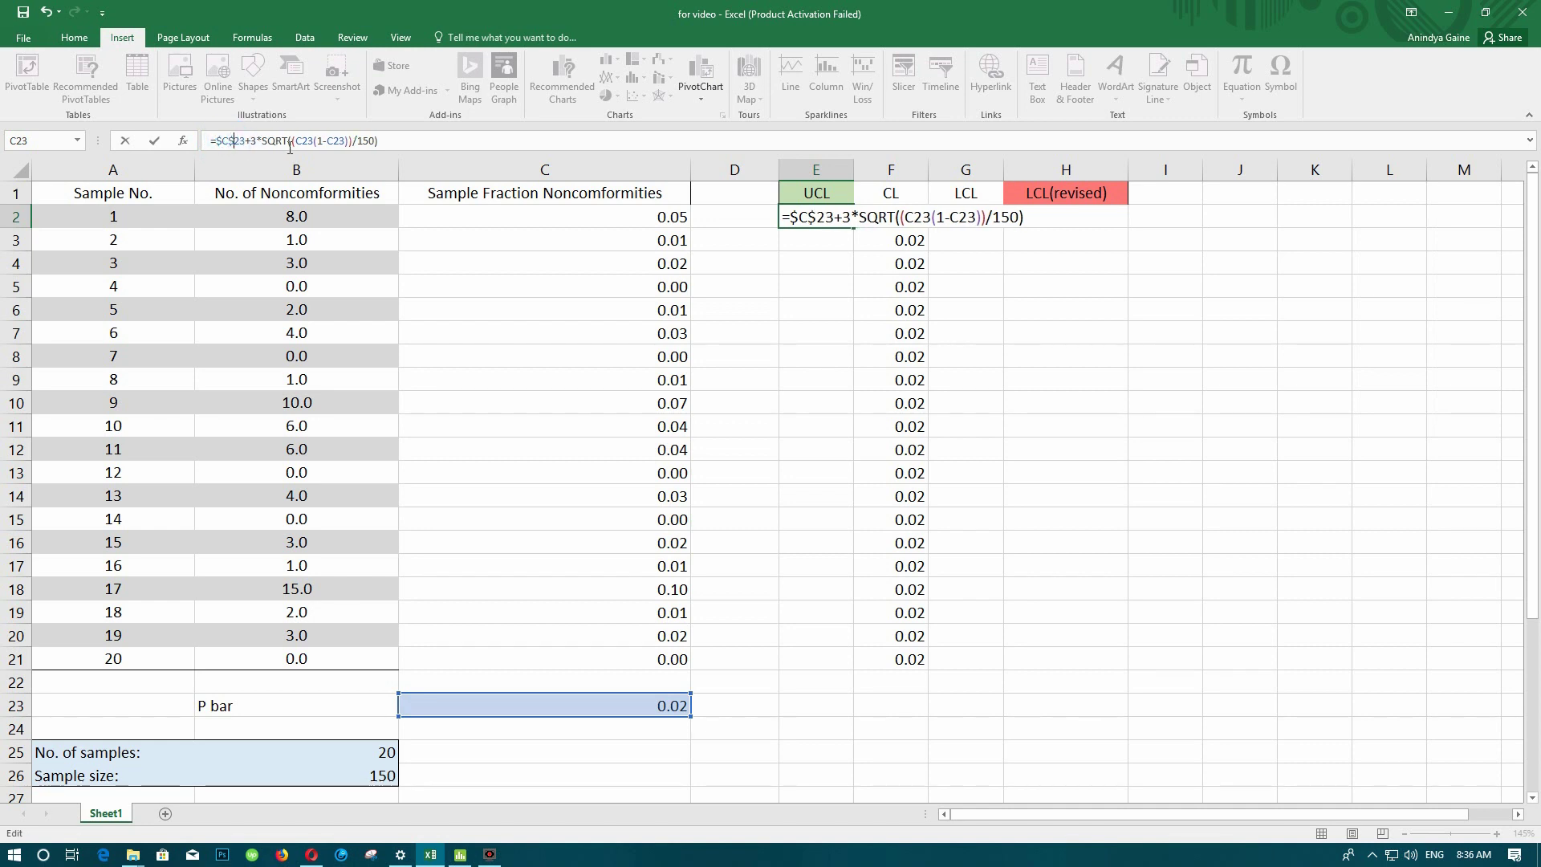
click(296, 142)
text($)
click(306, 142)
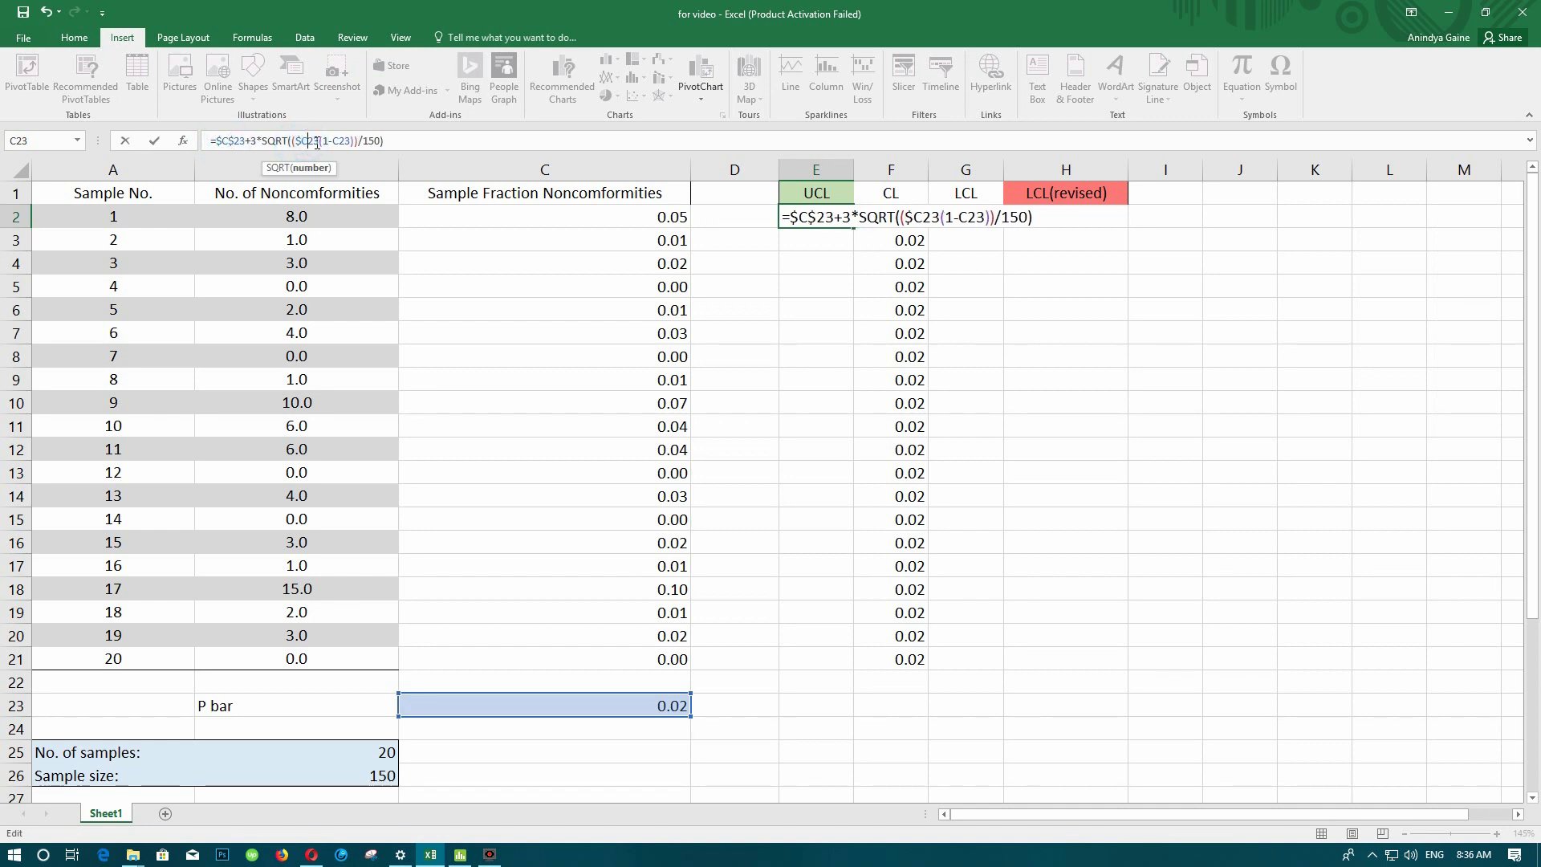
text($)
click(341, 142)
text($)
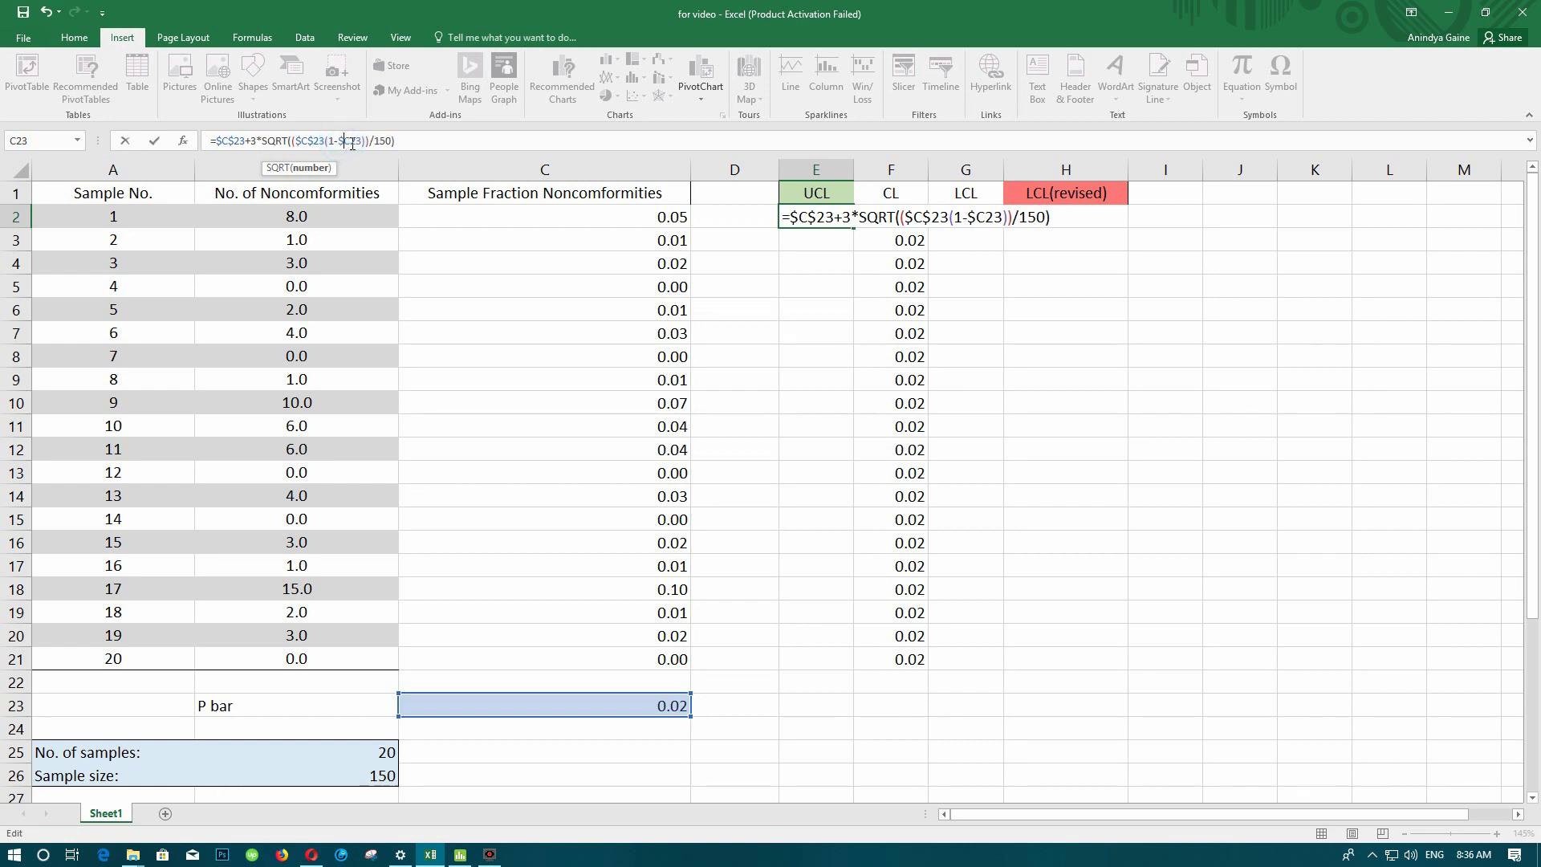
click(352, 143)
text($)
key(Tab)
key(Return)
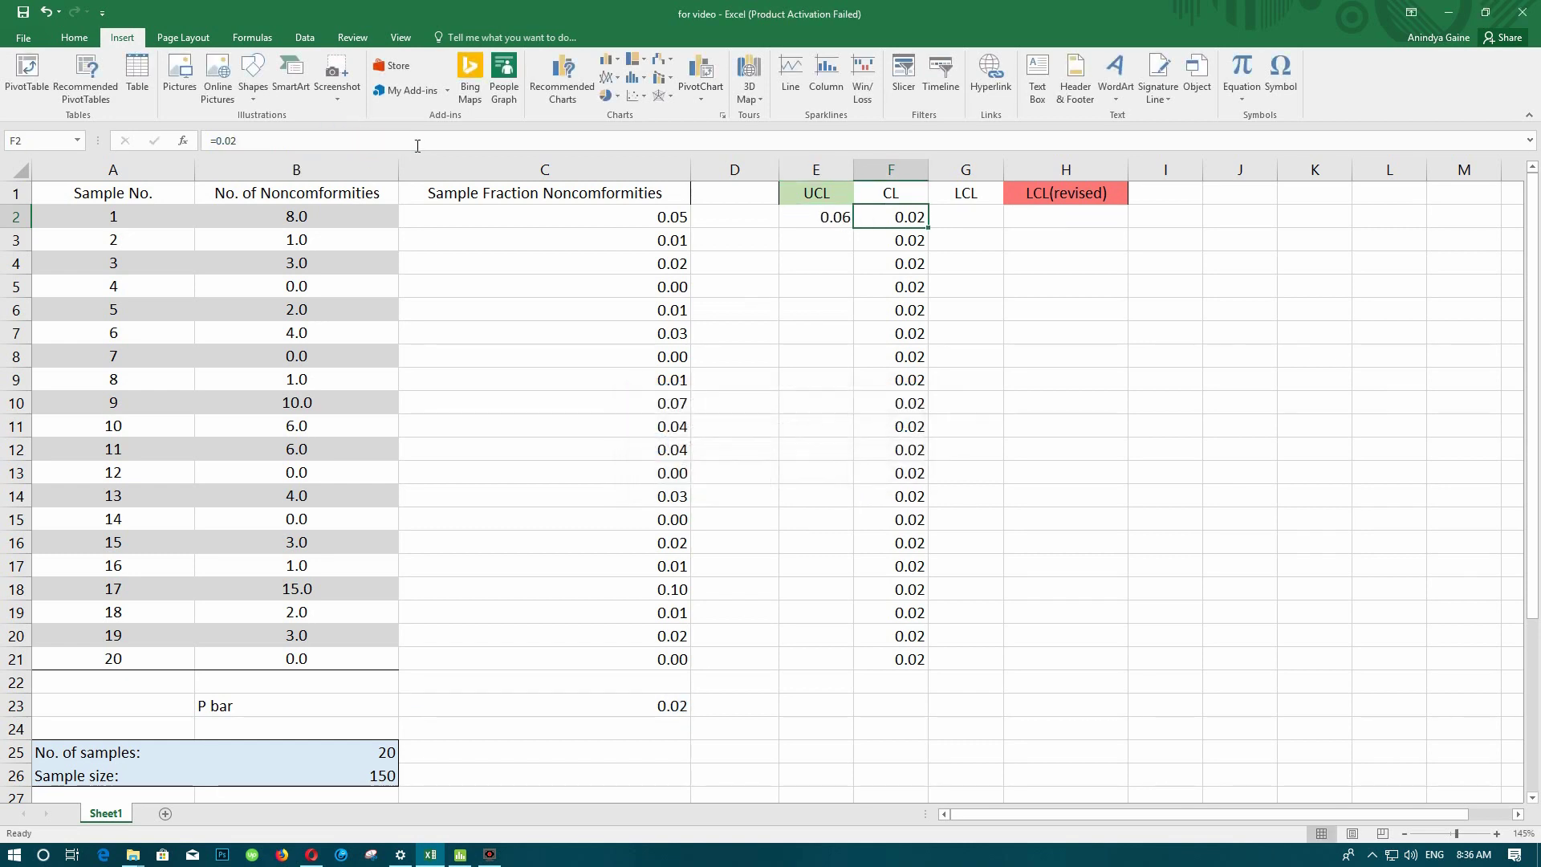
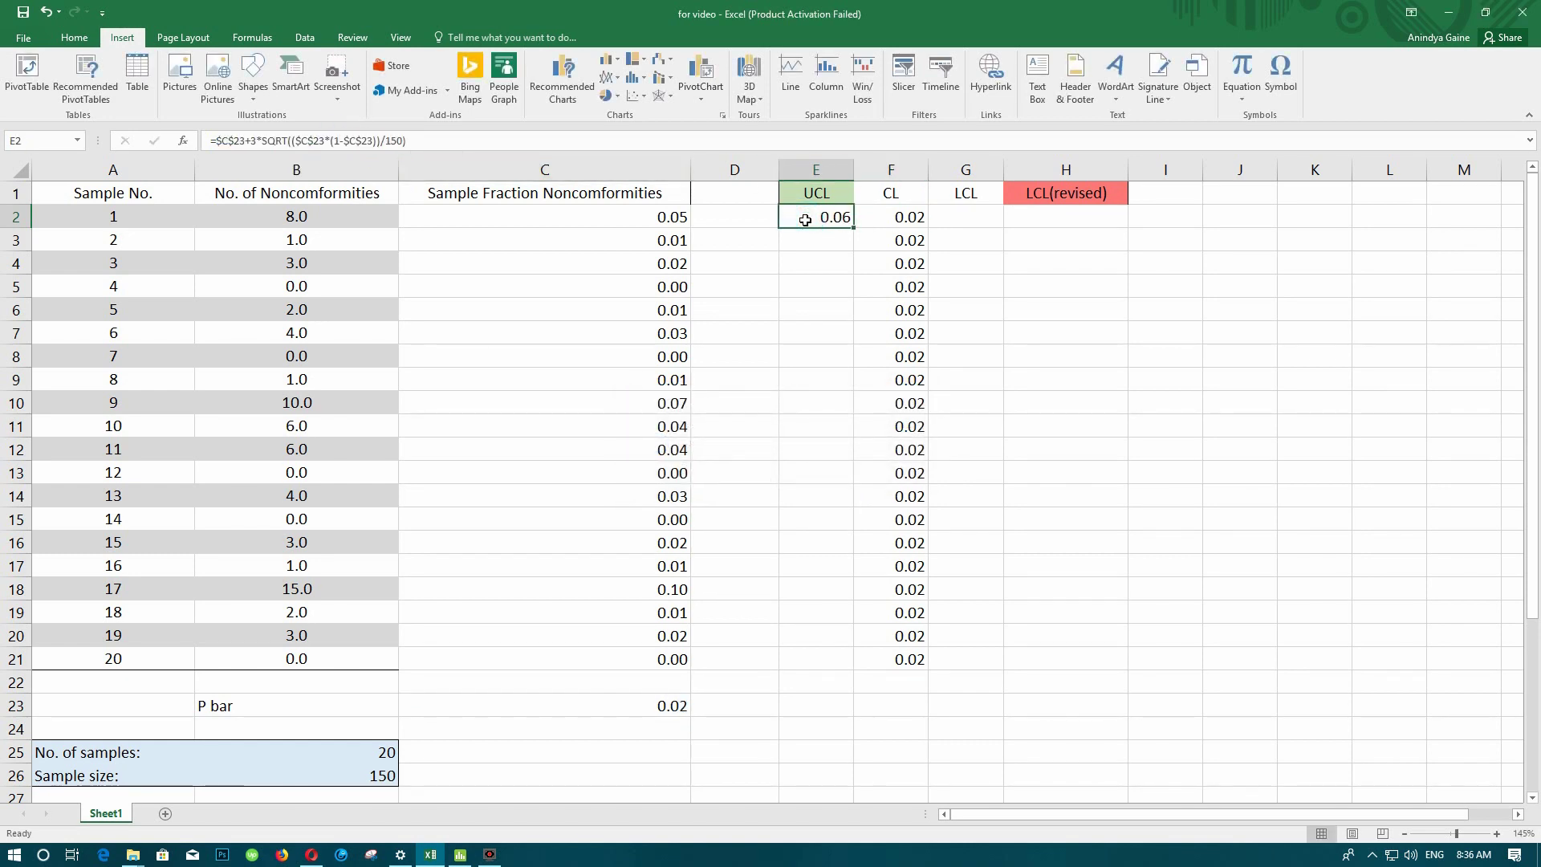
drag(852, 228, 849, 659)
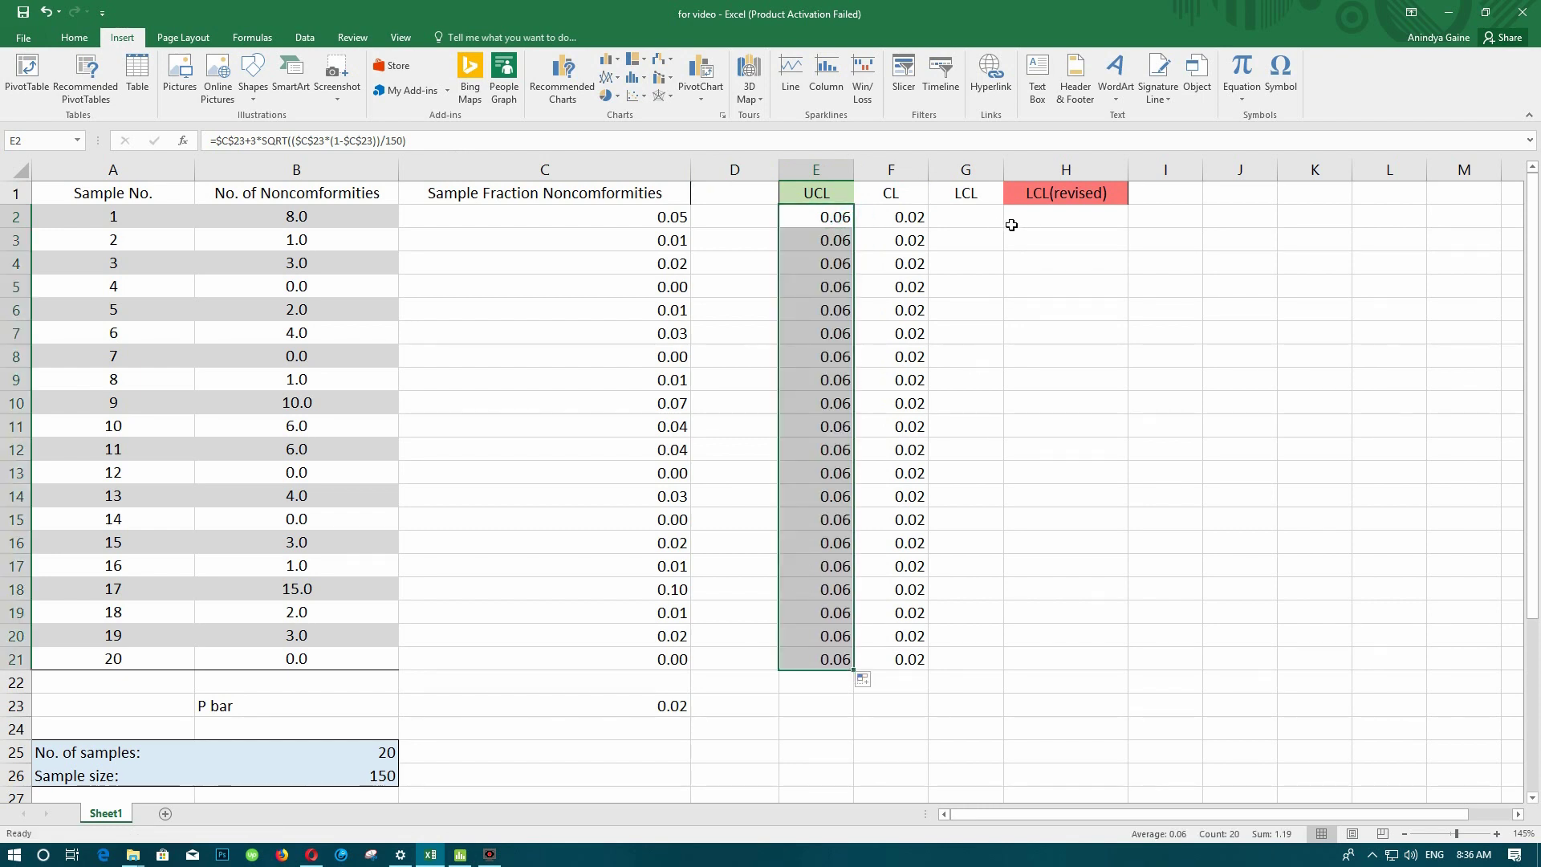
Copy the UCL formula's text from E2 after the equals sign and paste it into a new formula in G2.
drag(956, 211, 953, 213)
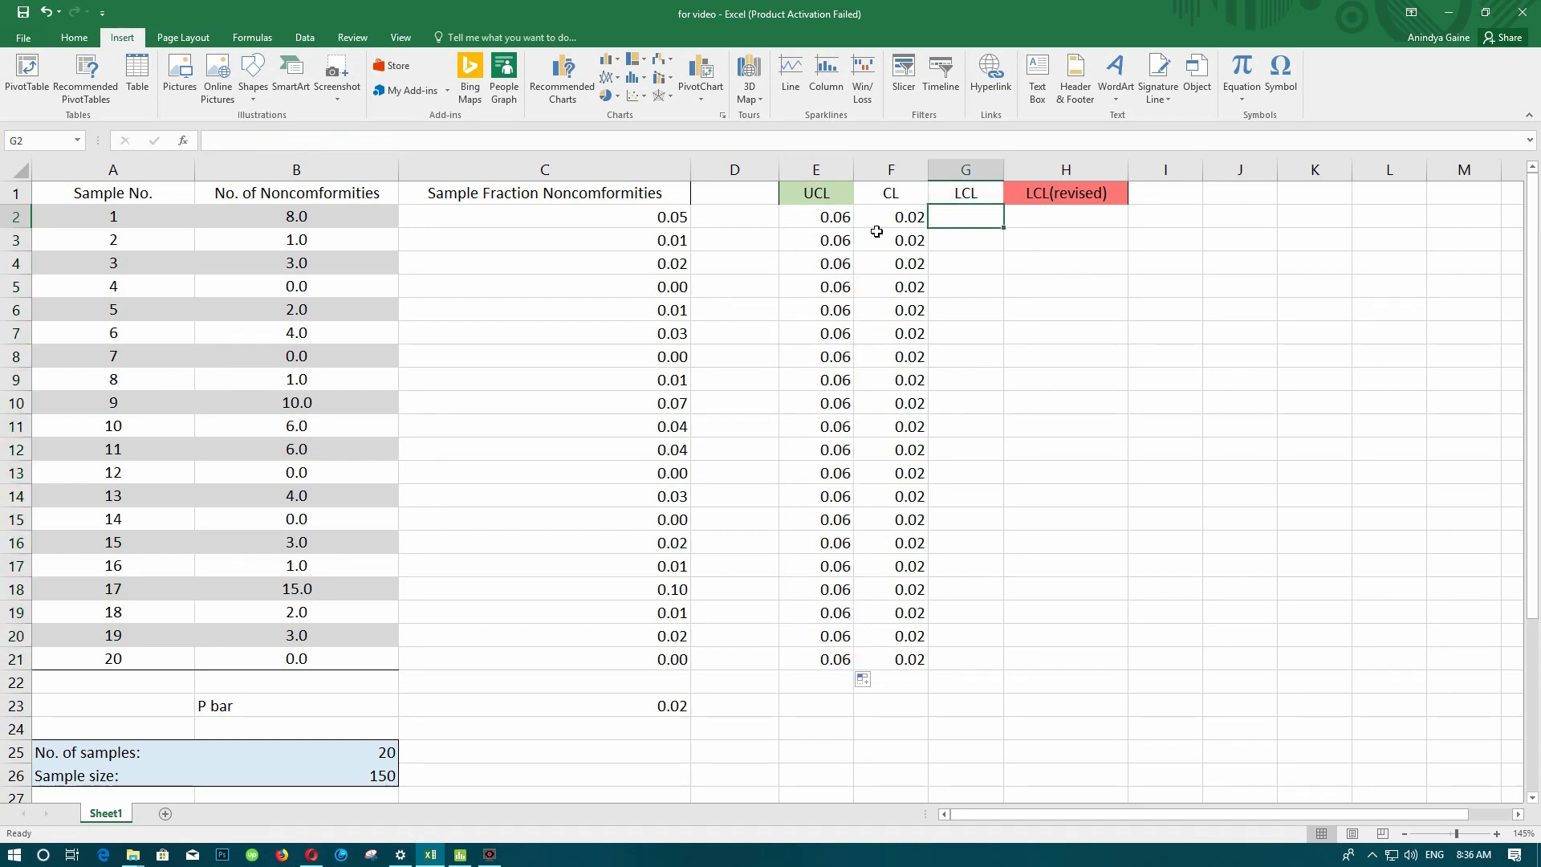
click(816, 210)
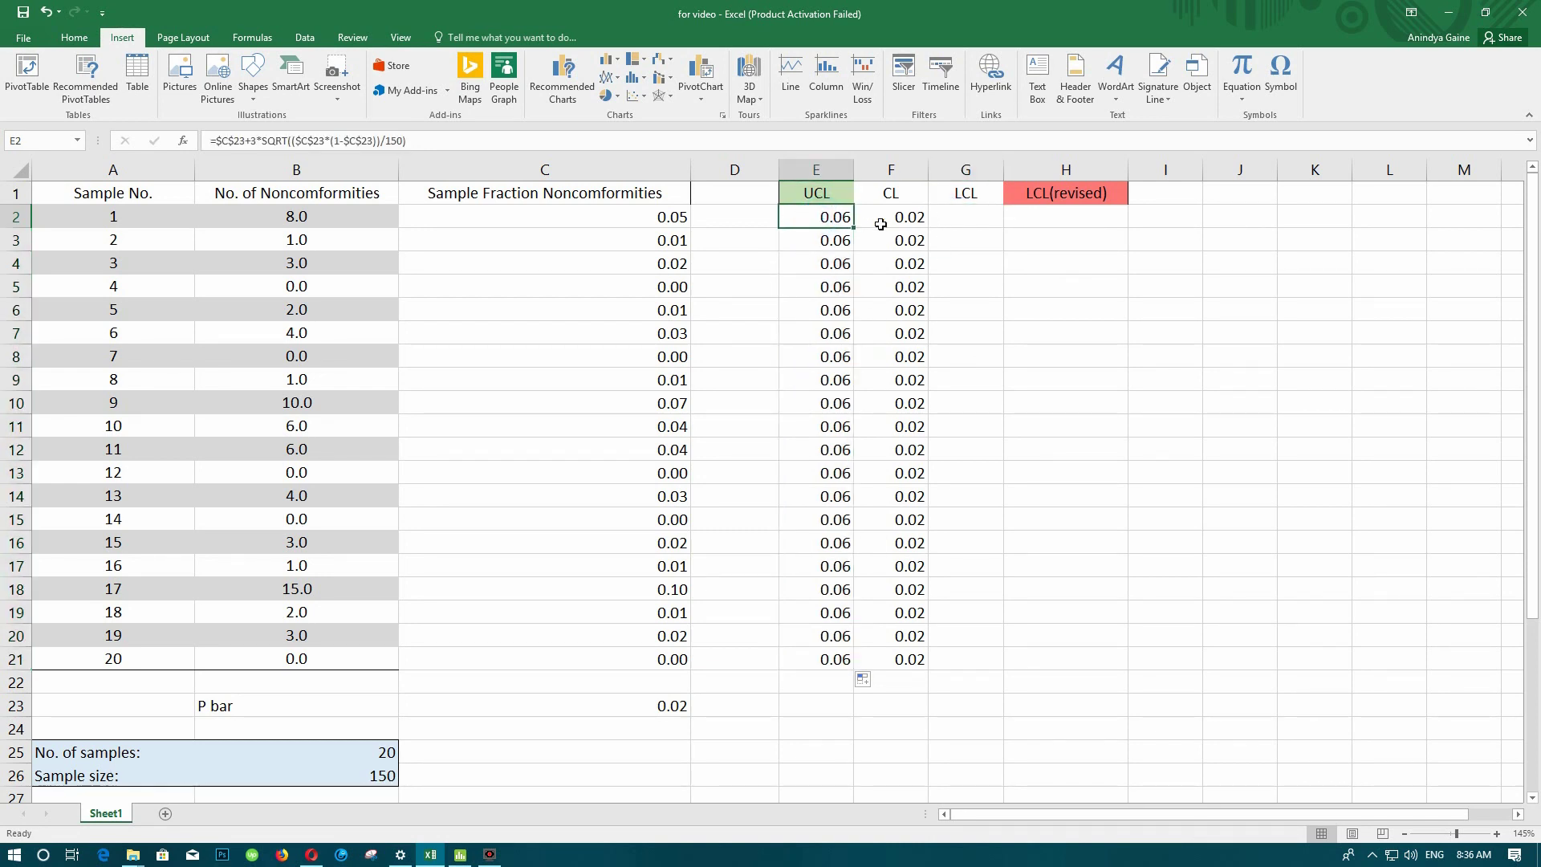
drag(414, 141, 216, 142)
key(ctrl+c)
key(Escape)
click(947, 217)
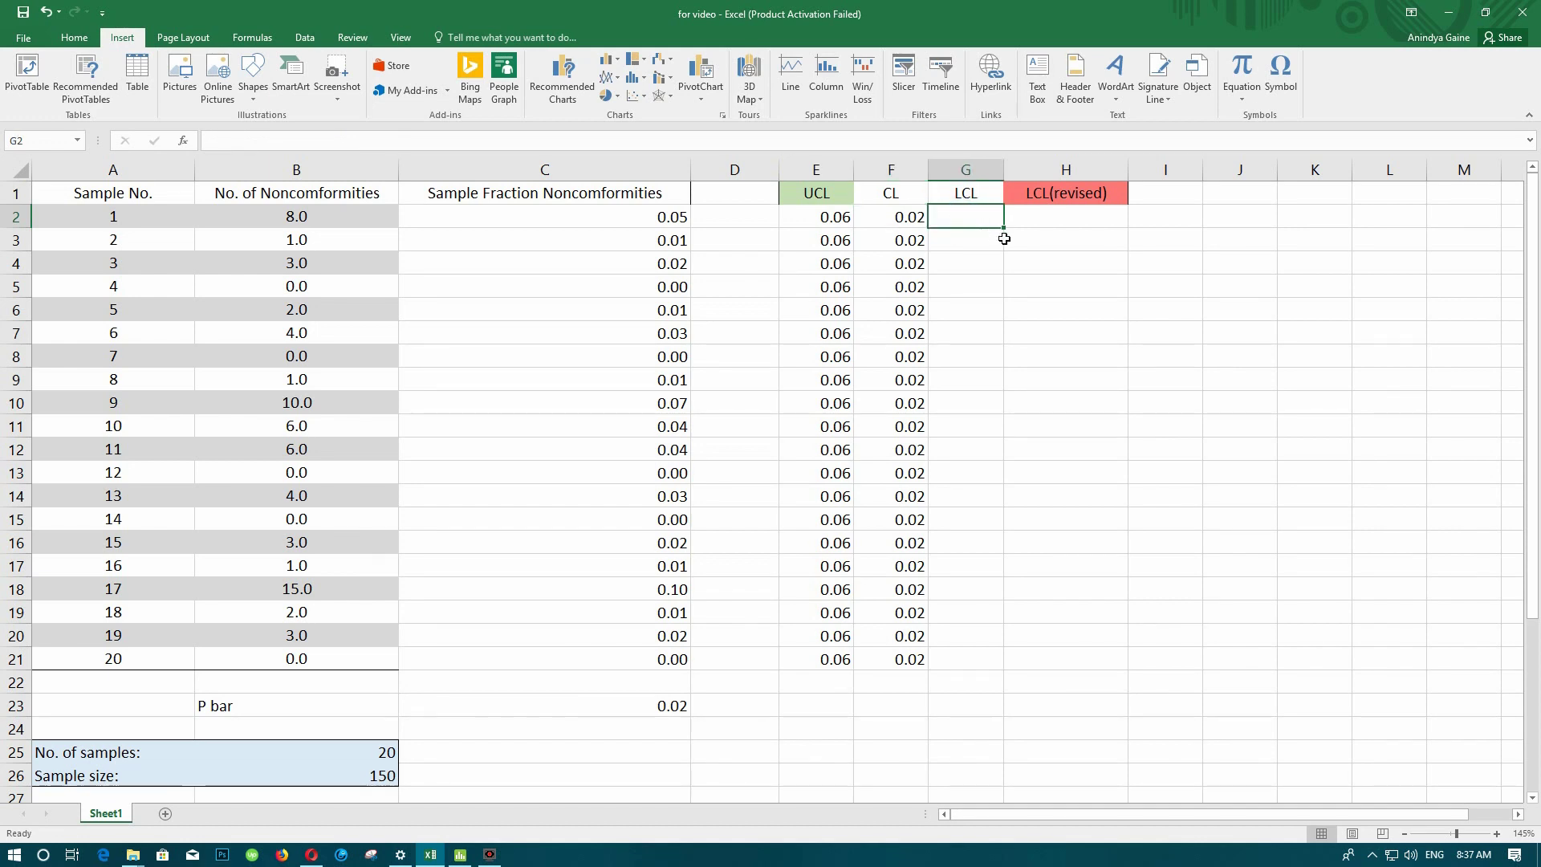
text(=)
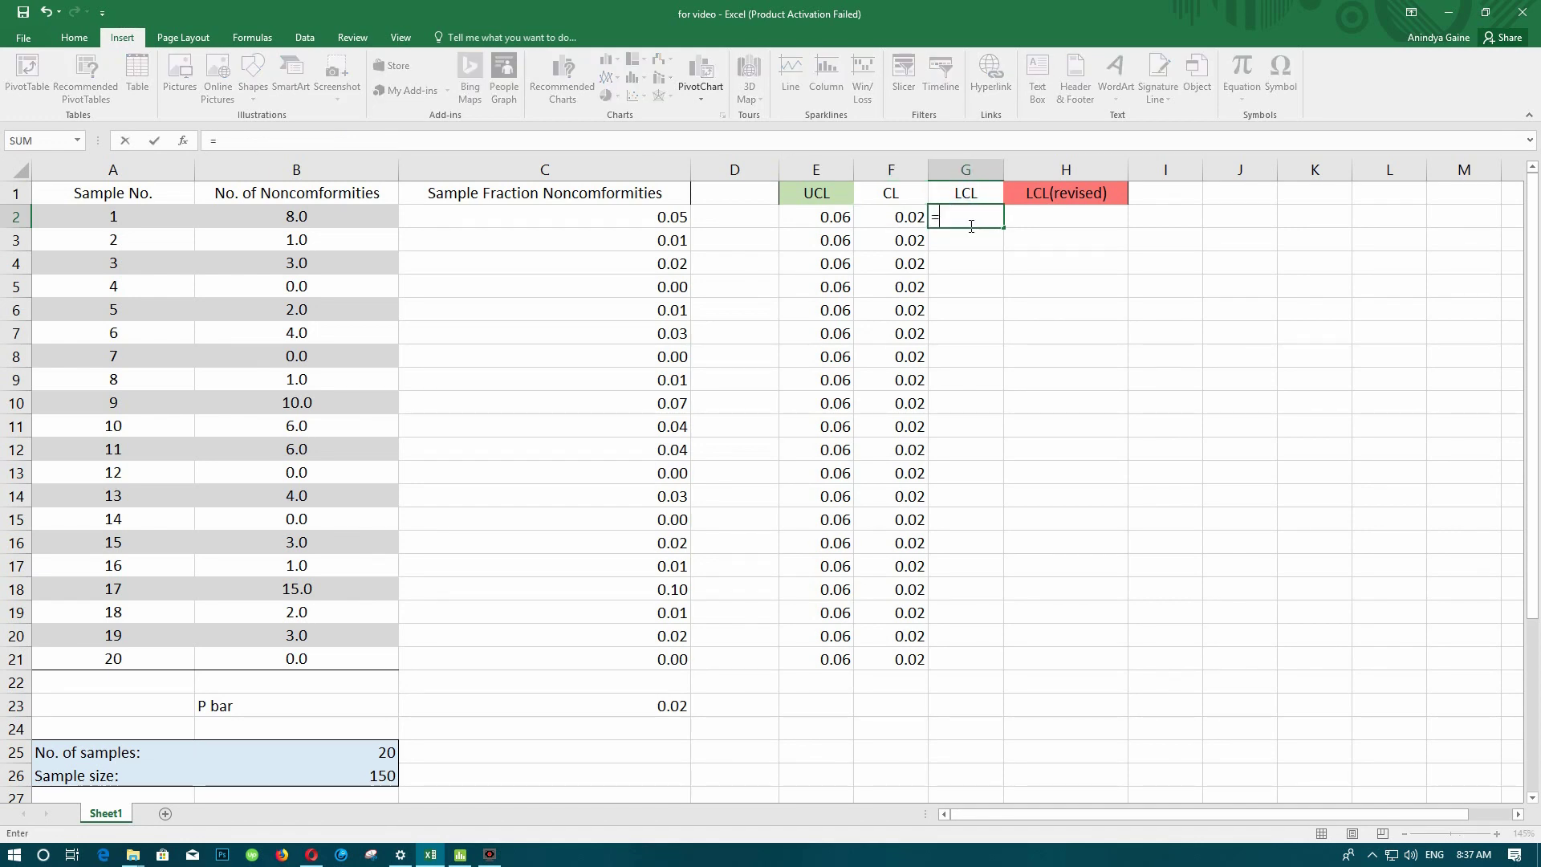
key(ctrl+v)
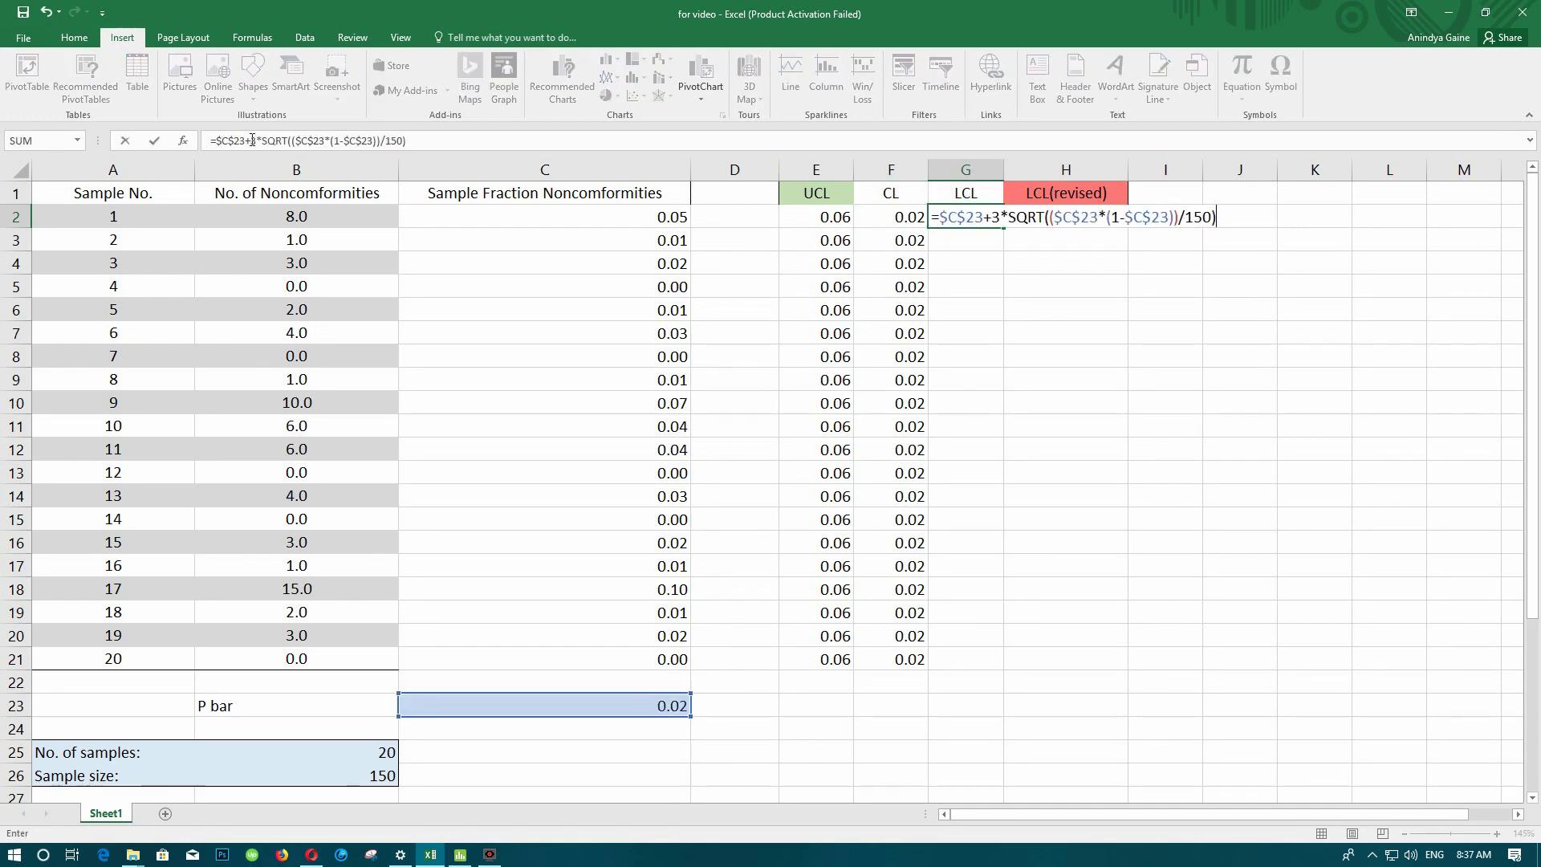
Change the plus to a minus in G2, giving =$C$23-3*SQRT(($C$23*(1-$C$23))/150), and fill the LCL formula down to G21.
click(247, 142)
key(Delete)
text(-)
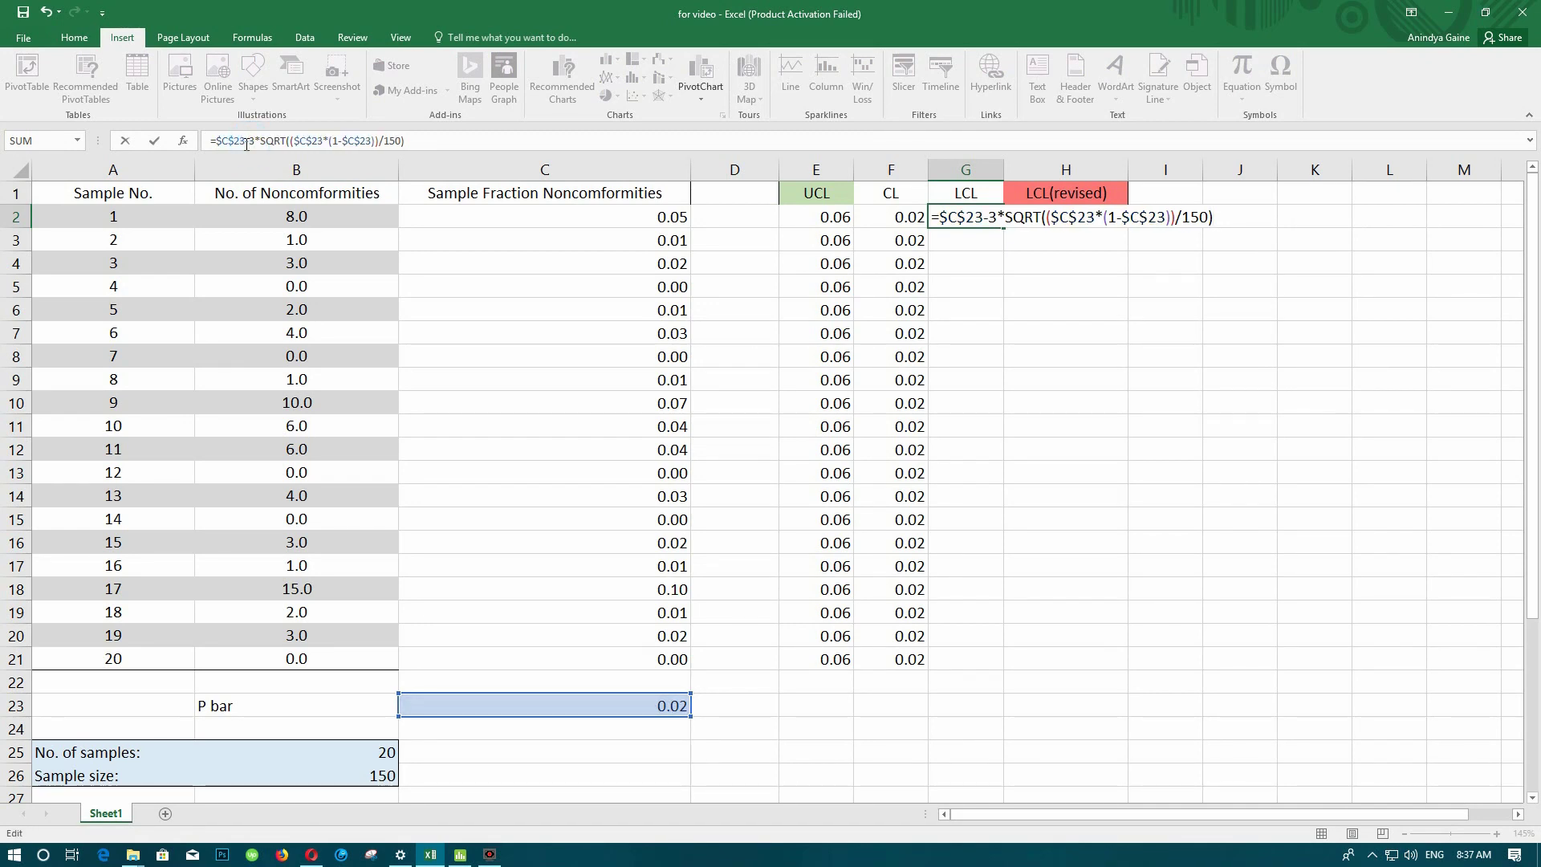
key(Tab)
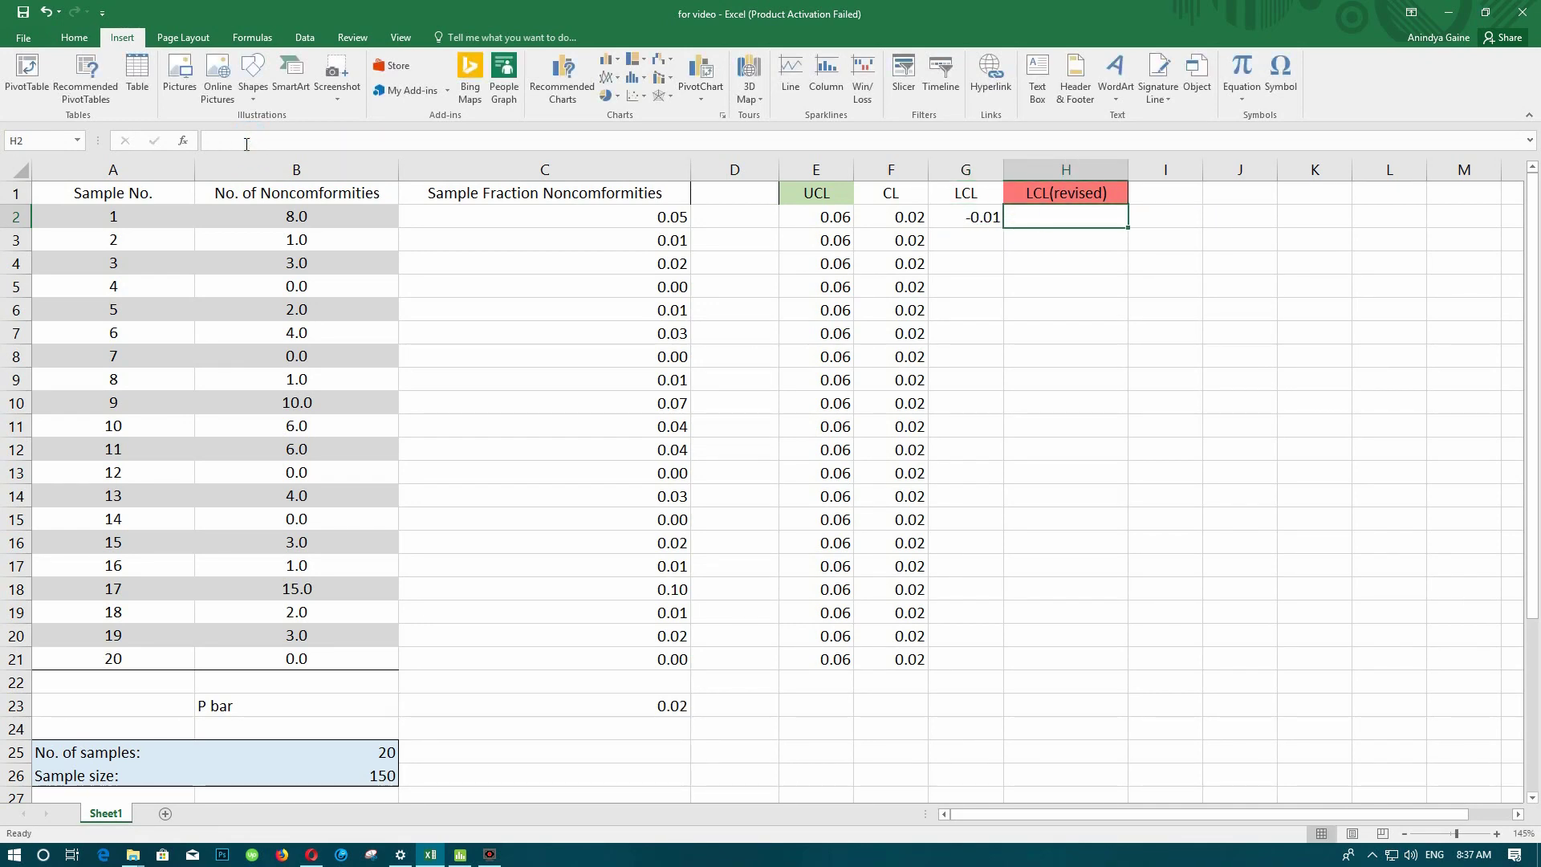
click(977, 217)
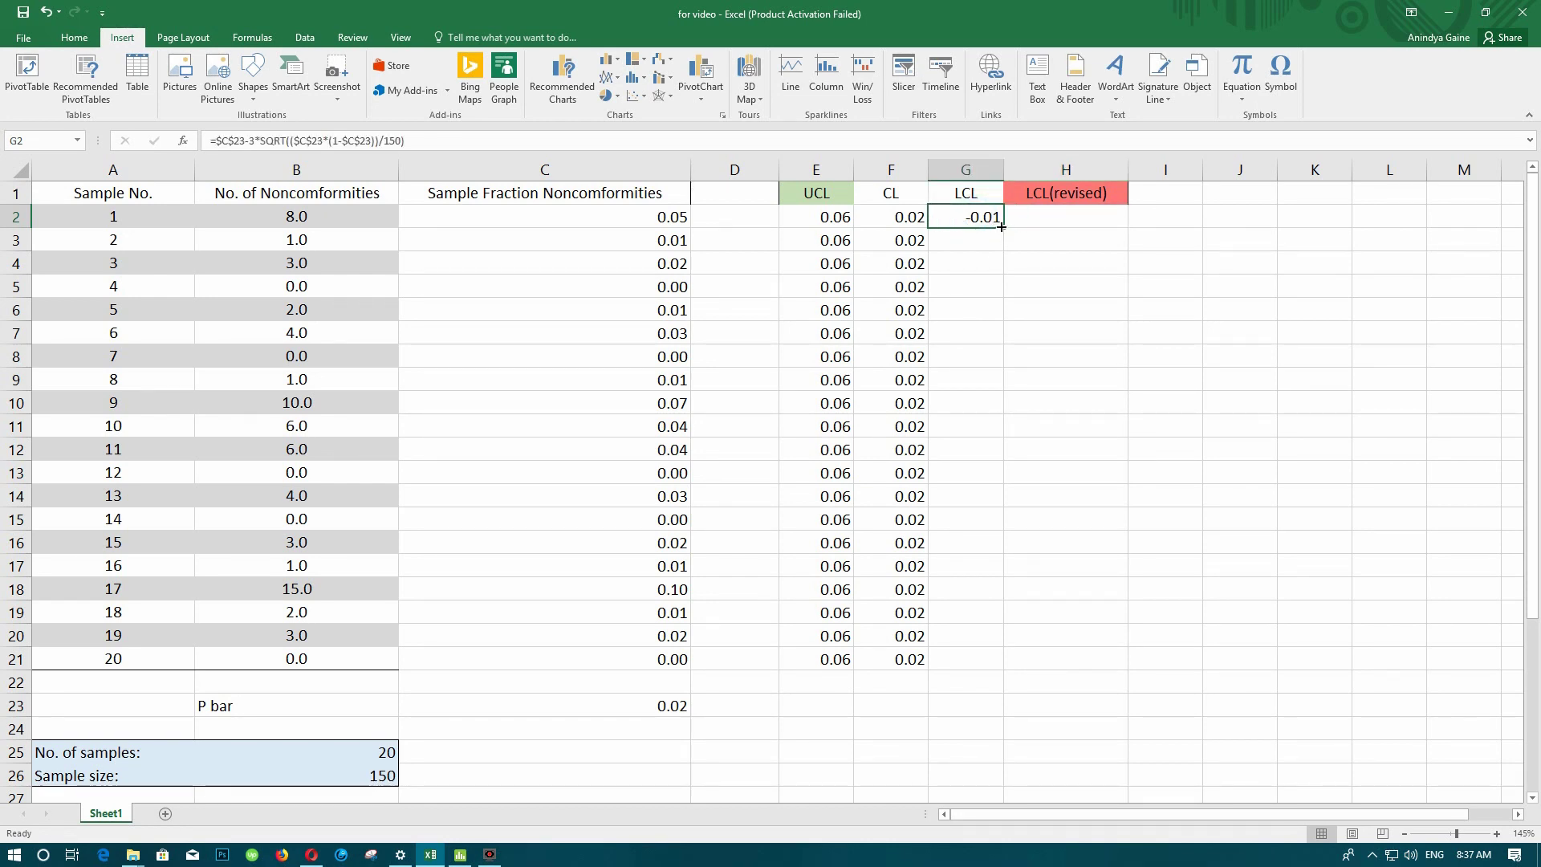
drag(1002, 227, 949, 663)
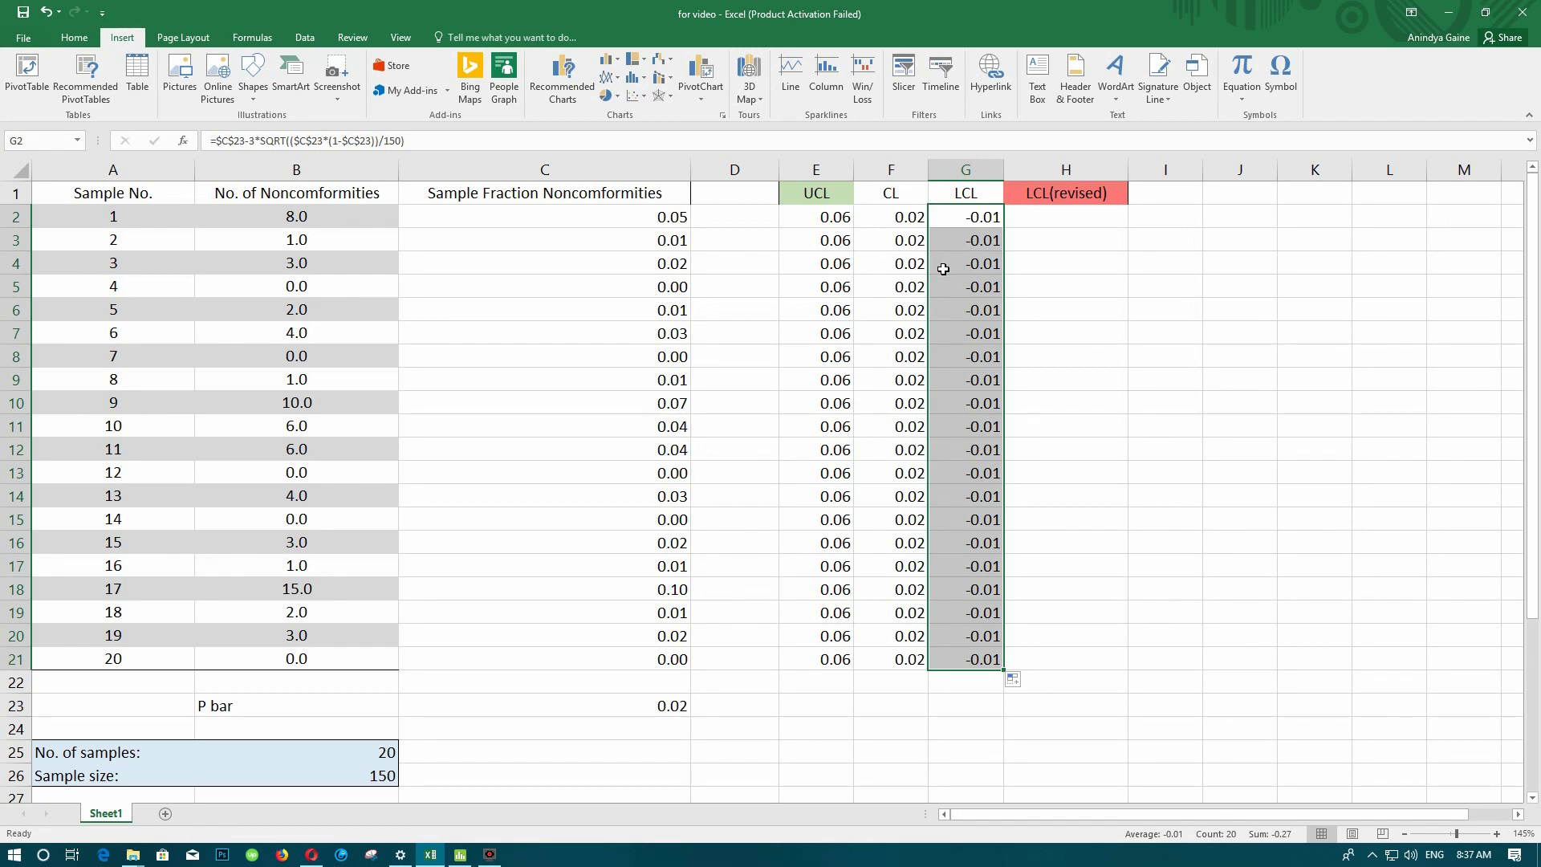
Enter 0 as the revised LCL in H2 and fill it down to H21.
click(1038, 223)
text(0)
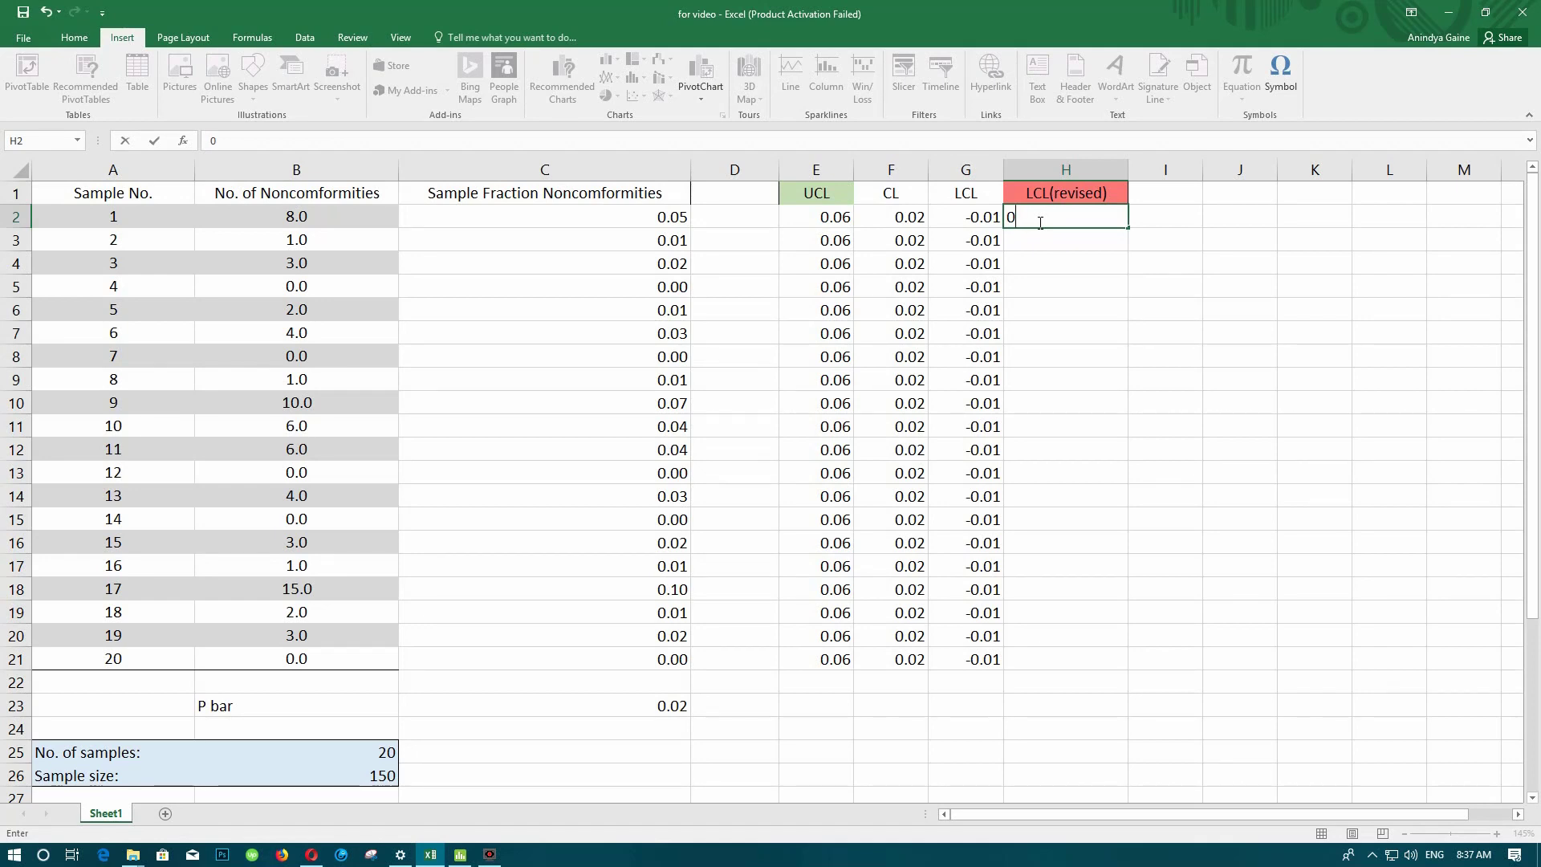
key(Return)
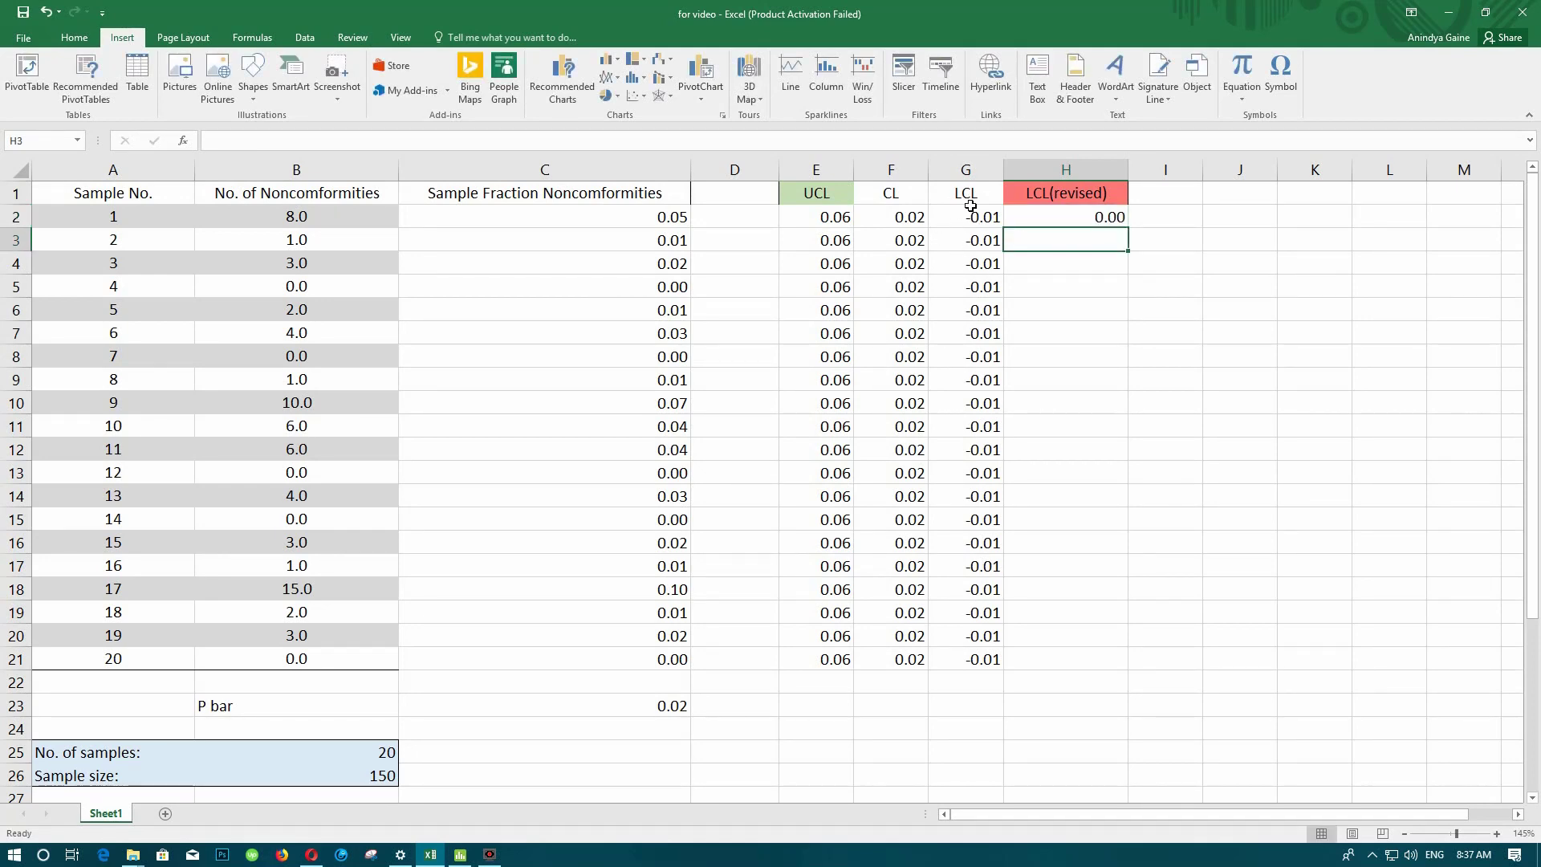
drag(1127, 251, 1111, 660)
click(1107, 216)
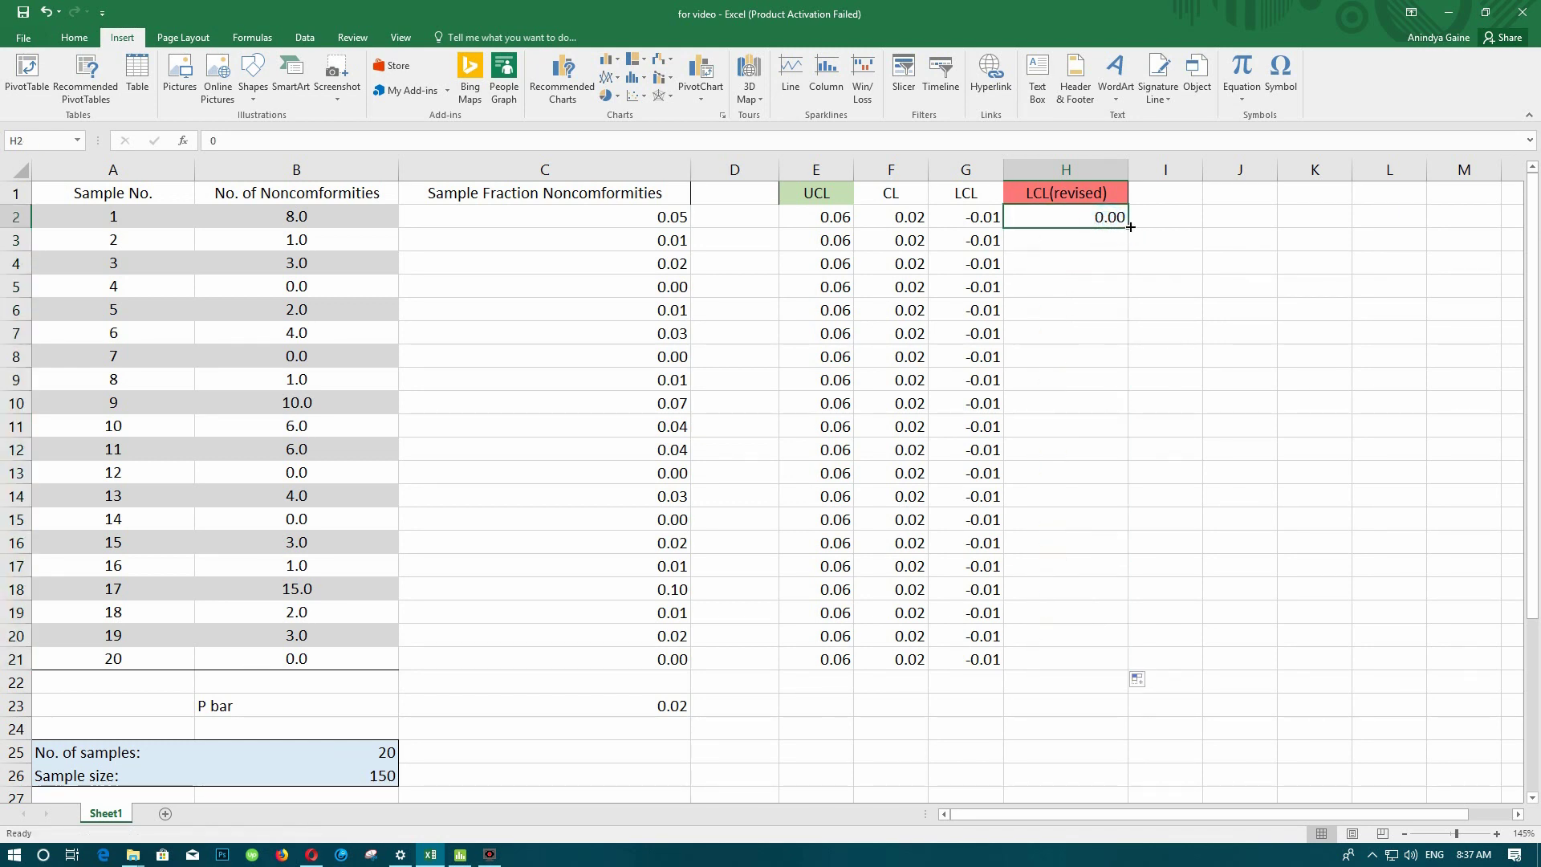
double_click(1128, 228)
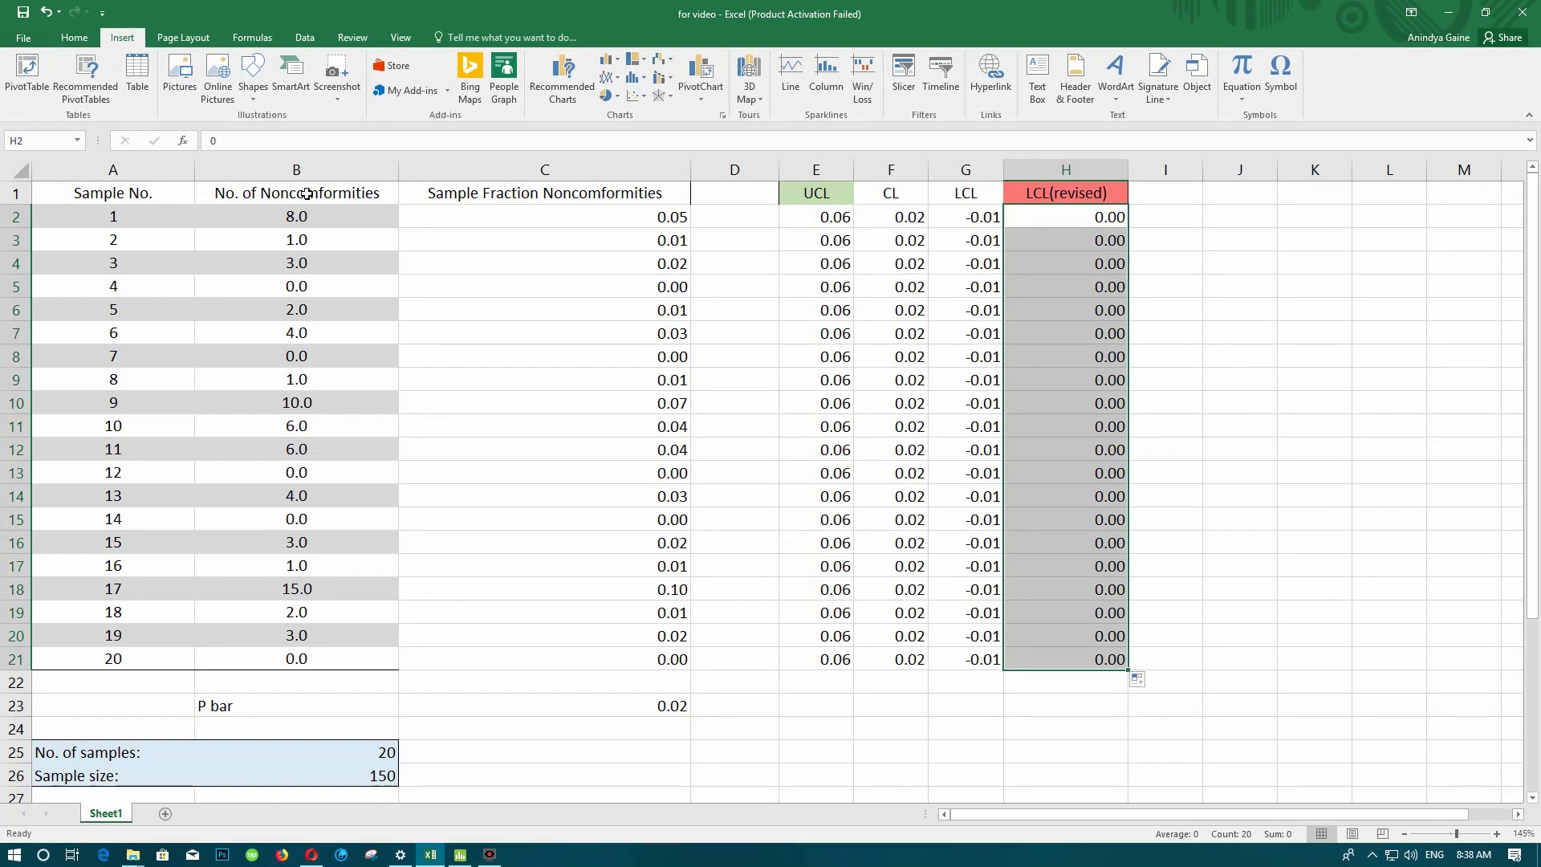
Insert a basic 2-D line chart of the sample fraction, UCL, CL and revised LCL columns, C1:C21, E1:F21 and H1:H21.
drag(307, 193, 304, 654)
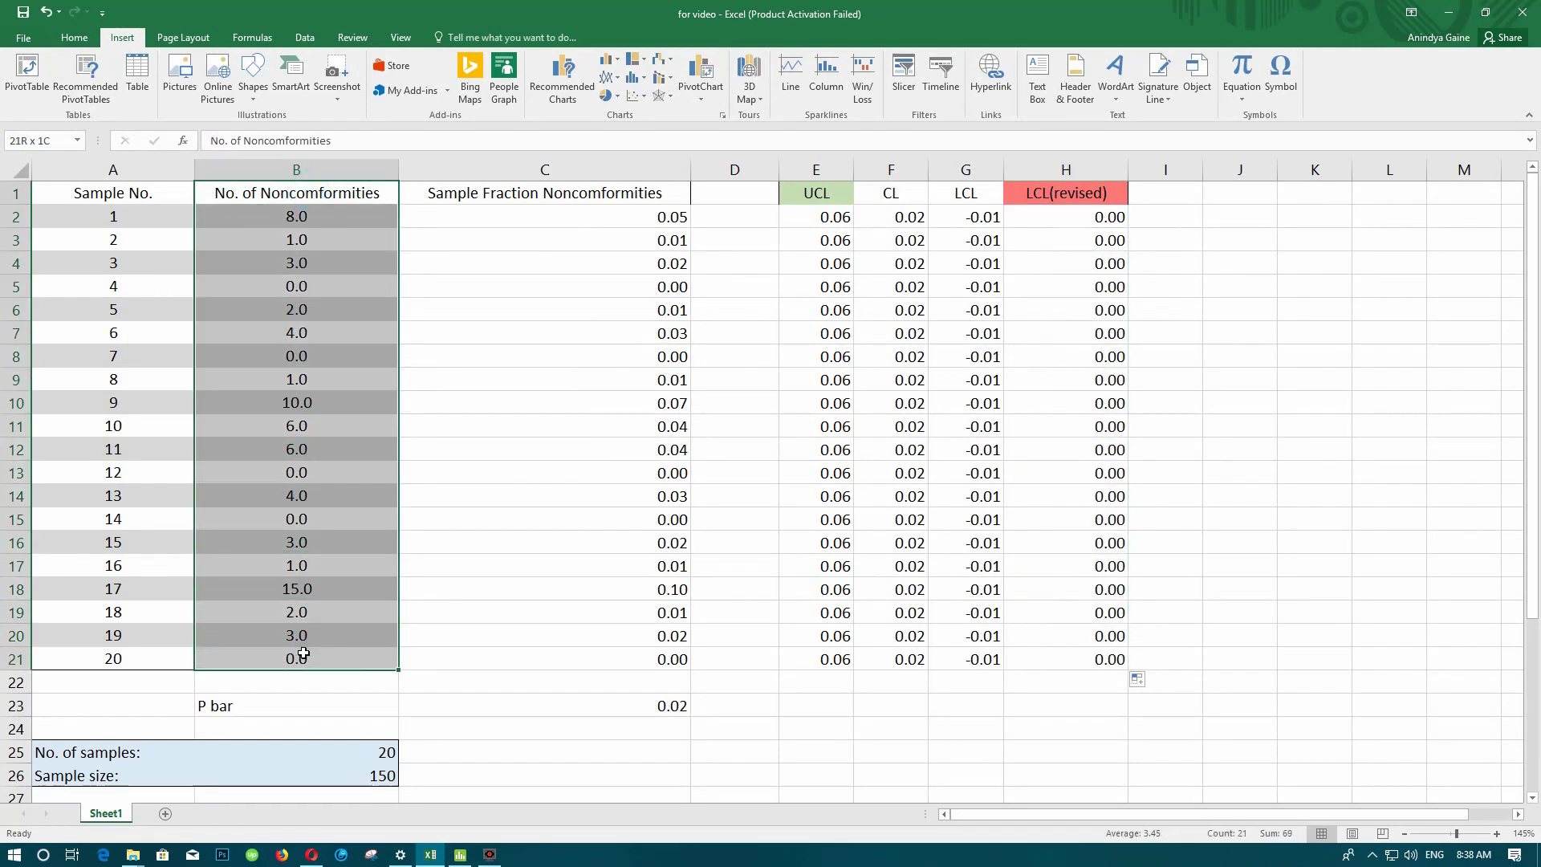
click(608, 192)
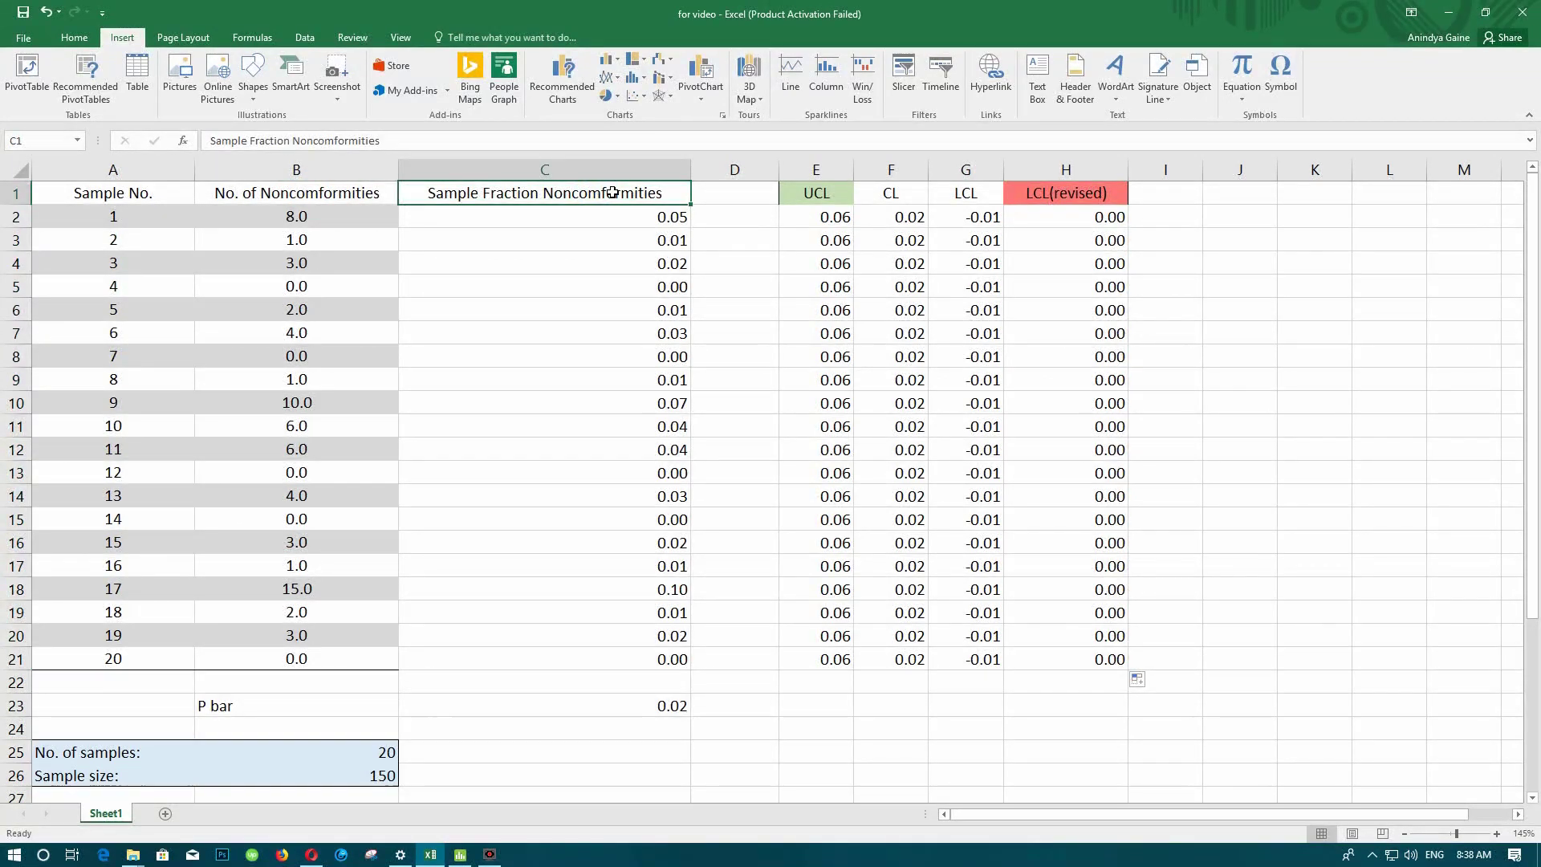
drag(652, 193, 598, 659)
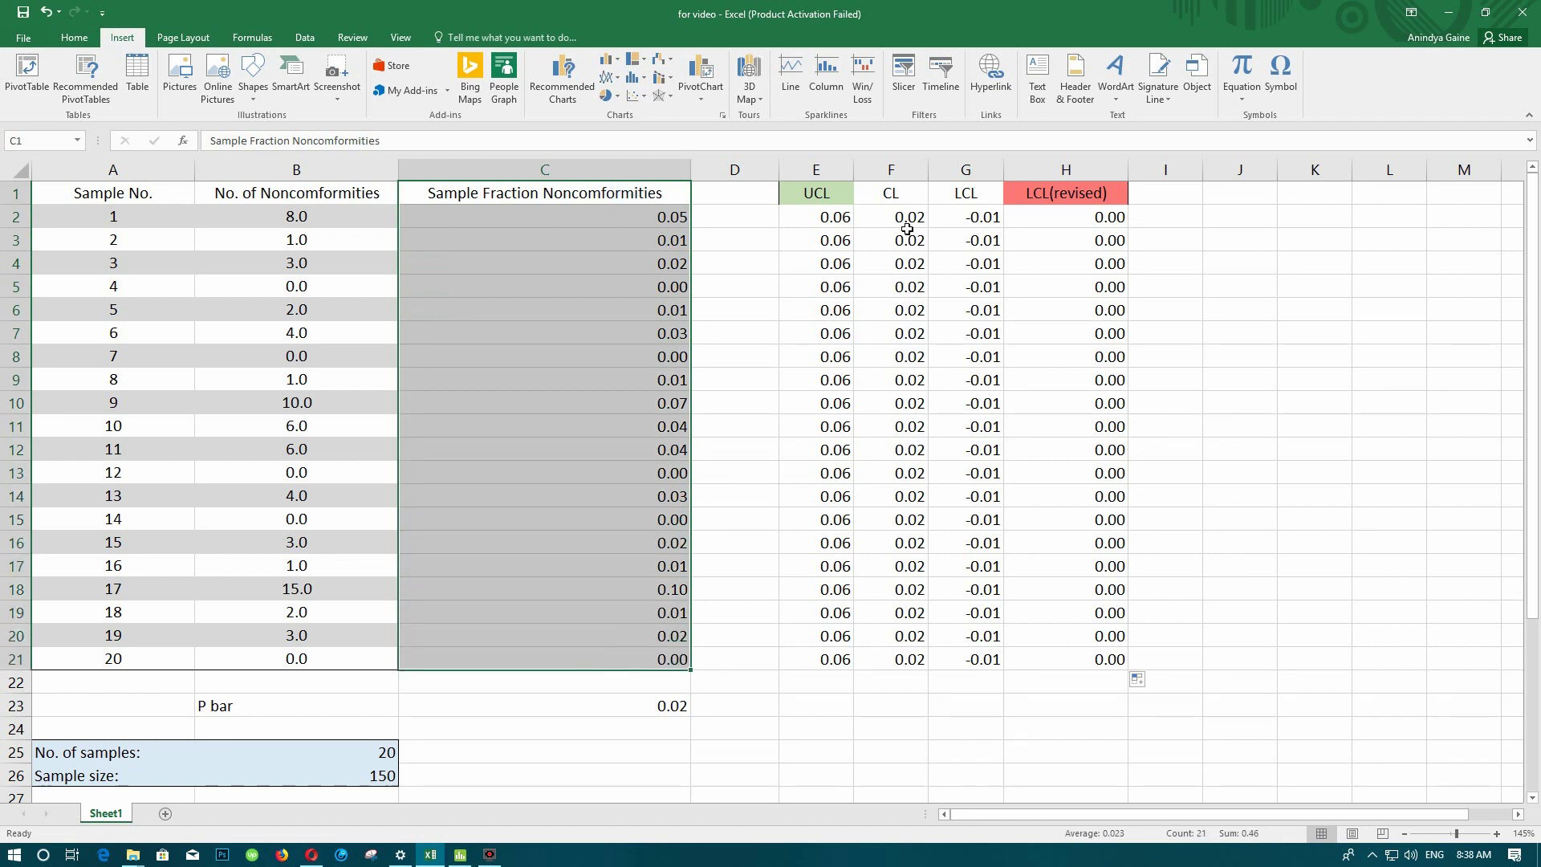
drag(822, 192, 893, 663)
drag(1070, 194, 1052, 651)
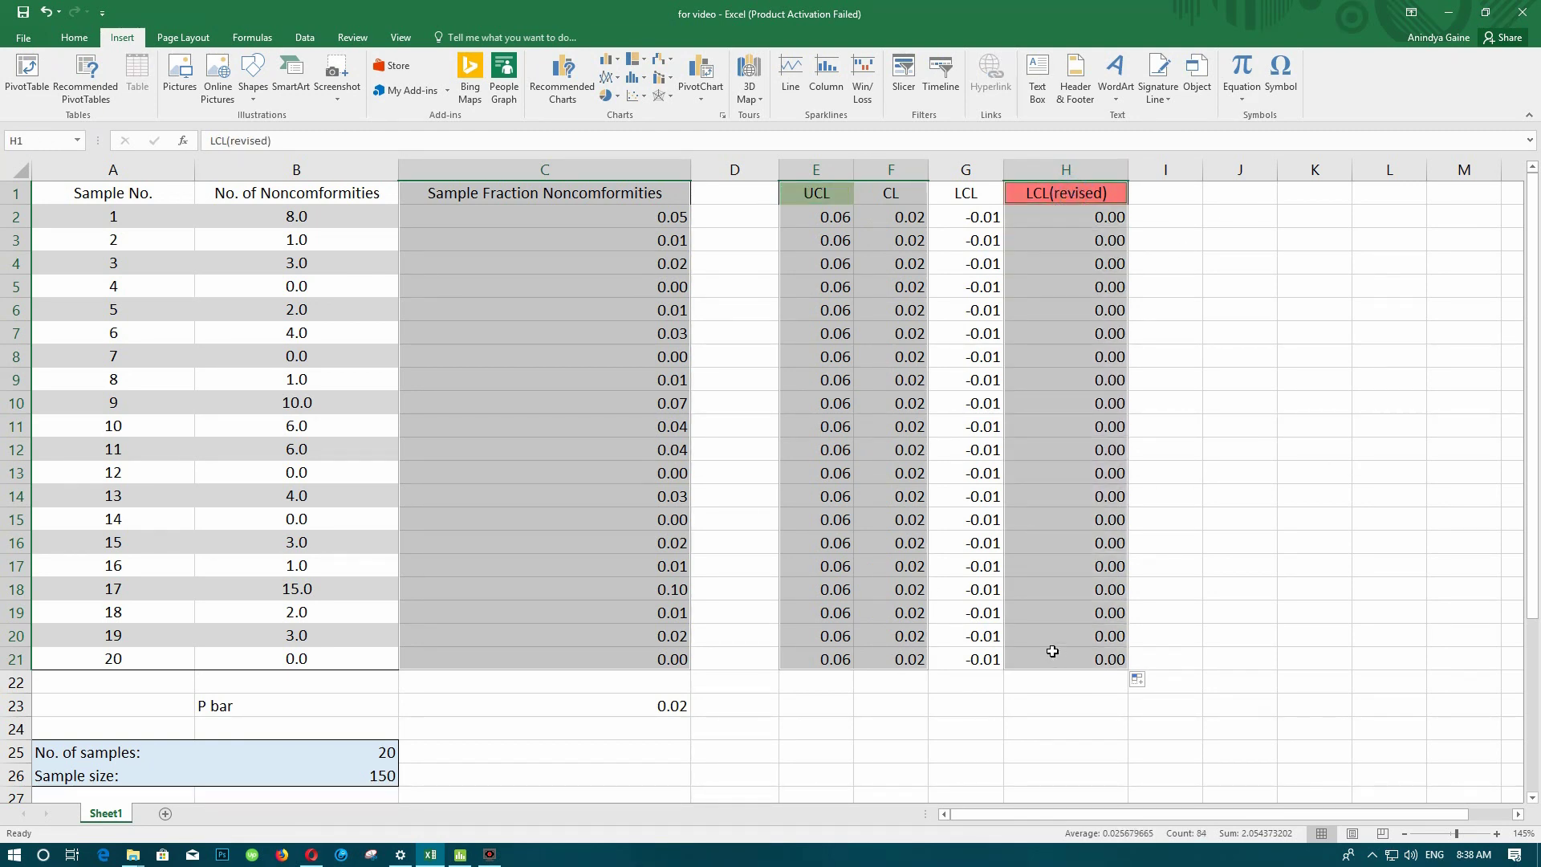
click(610, 78)
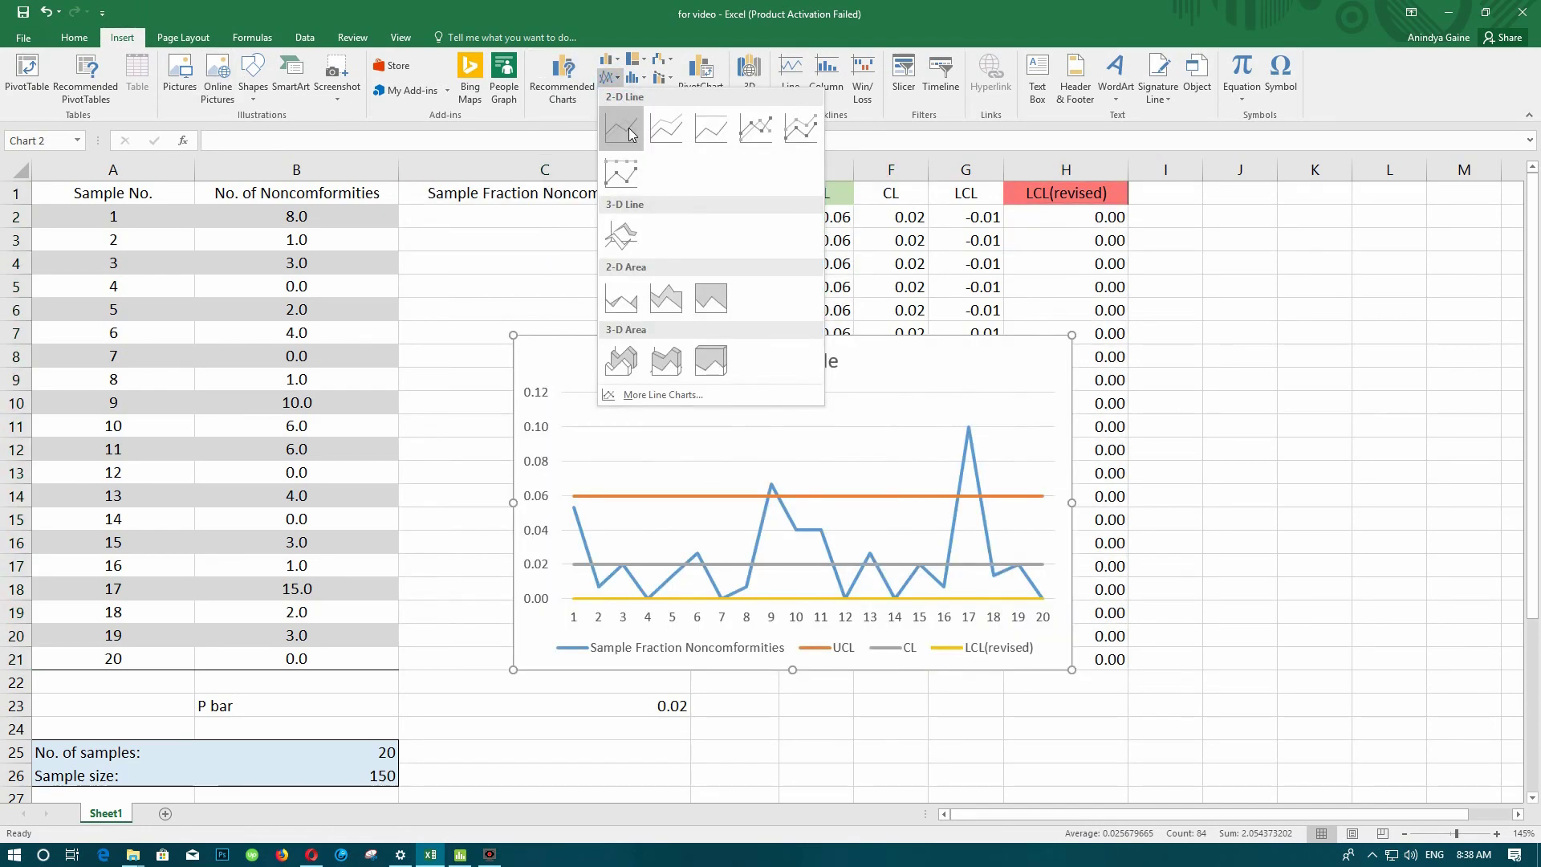
click(628, 127)
Move the line chart down so that it starts below row 12 of the control limit columns.
scroll(1128, 277, down, 5)
scroll(1128, 278, up, 5)
drag(1025, 378, 1051, 498)
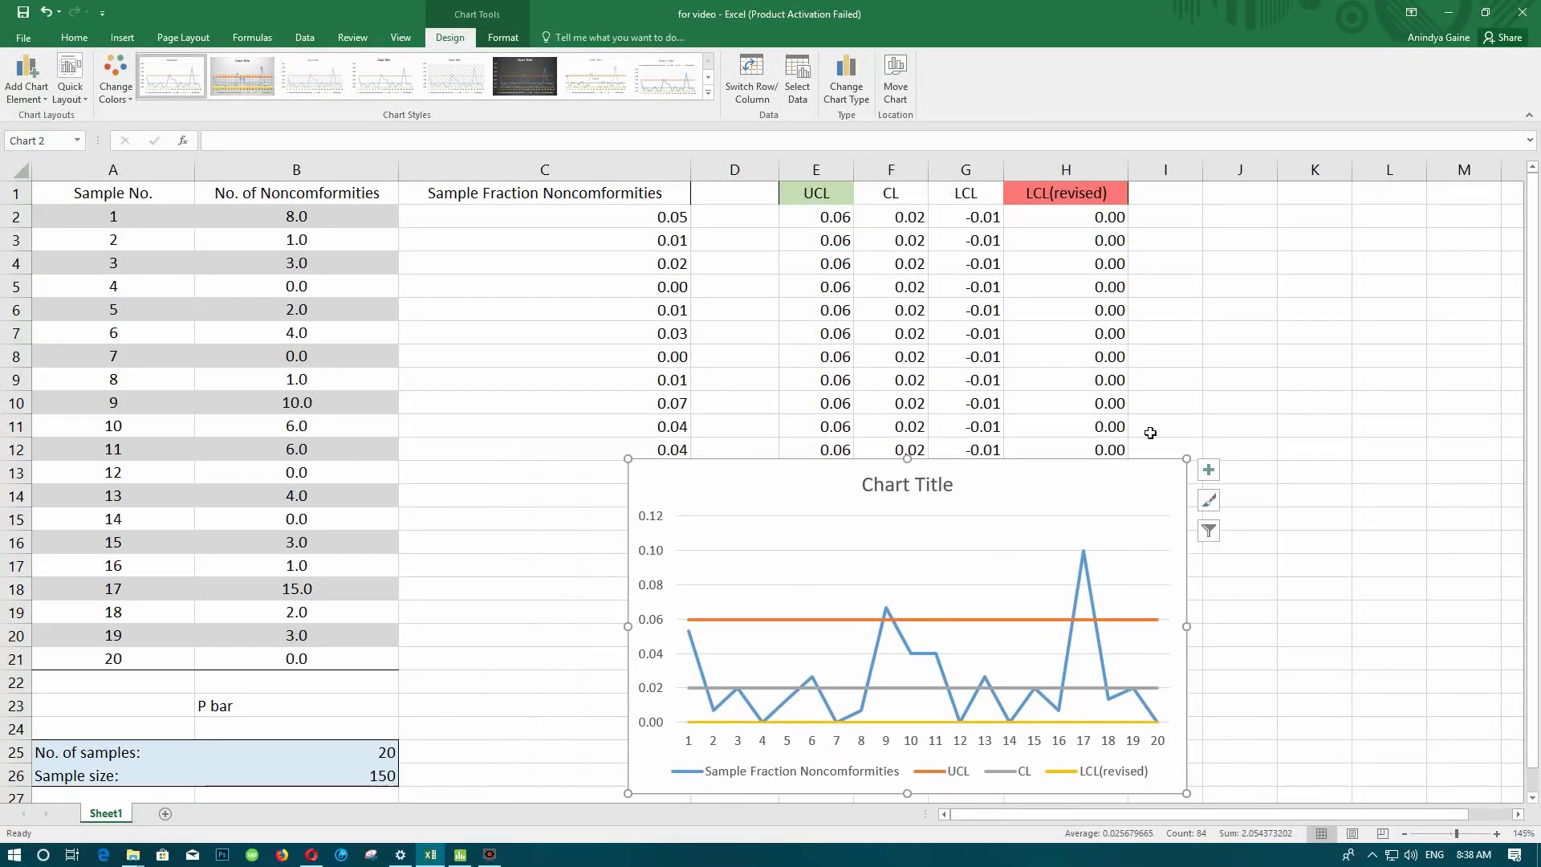
scroll(1150, 433, down, 3)
scroll(1106, 417, up, 3)
Copy the No. of Noncomformities column B1:B21, switch to Minitab and paste it into column C1 starting at the name cell.
drag(303, 194, 313, 660)
right_click(313, 660)
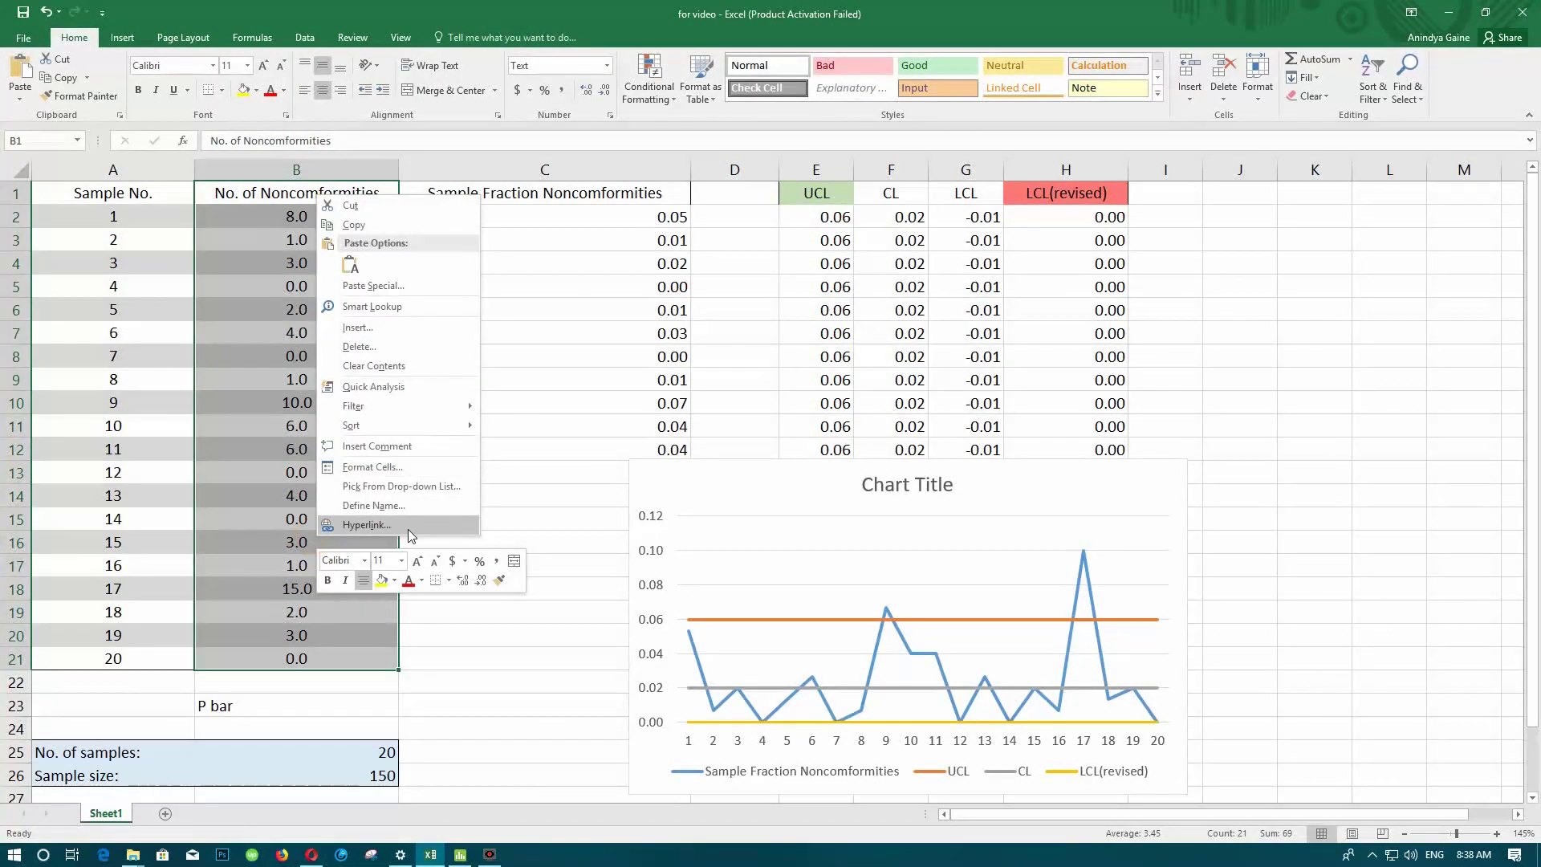
click(368, 225)
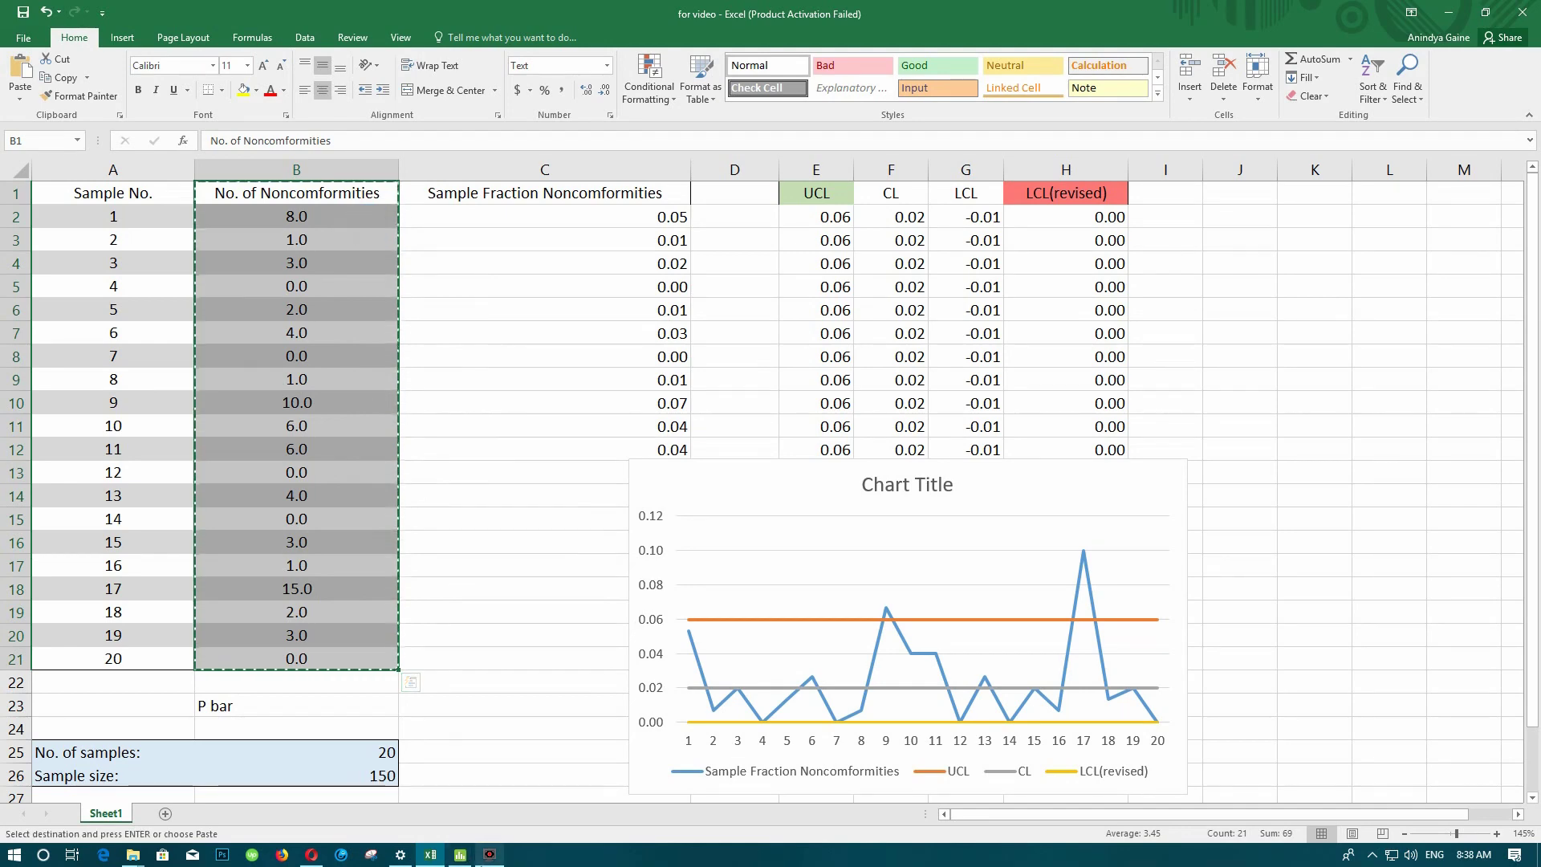
click(473, 862)
click(53, 479)
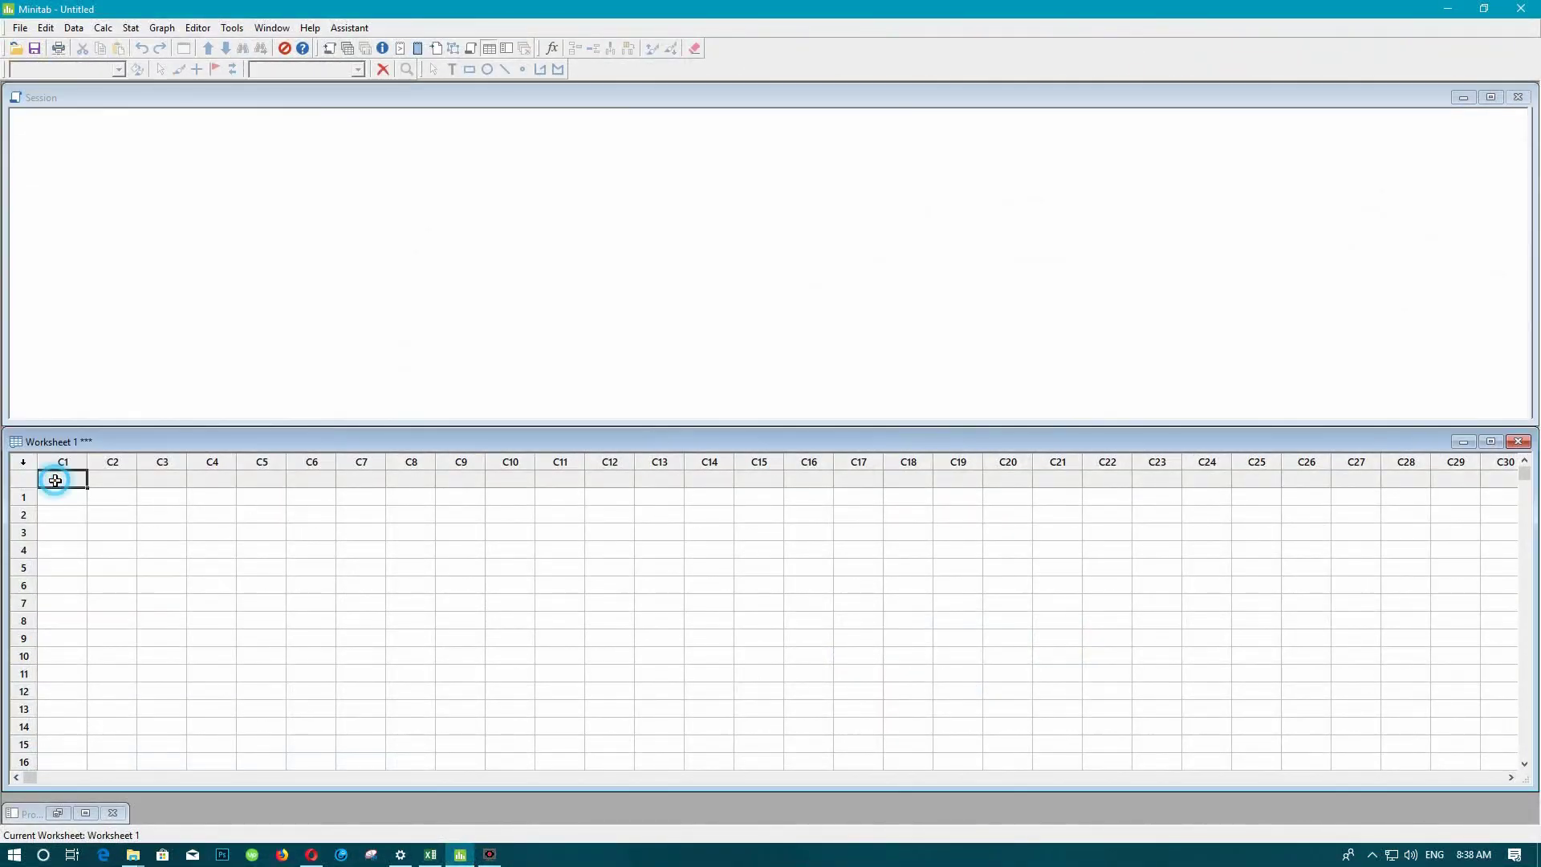
right_click(55, 480)
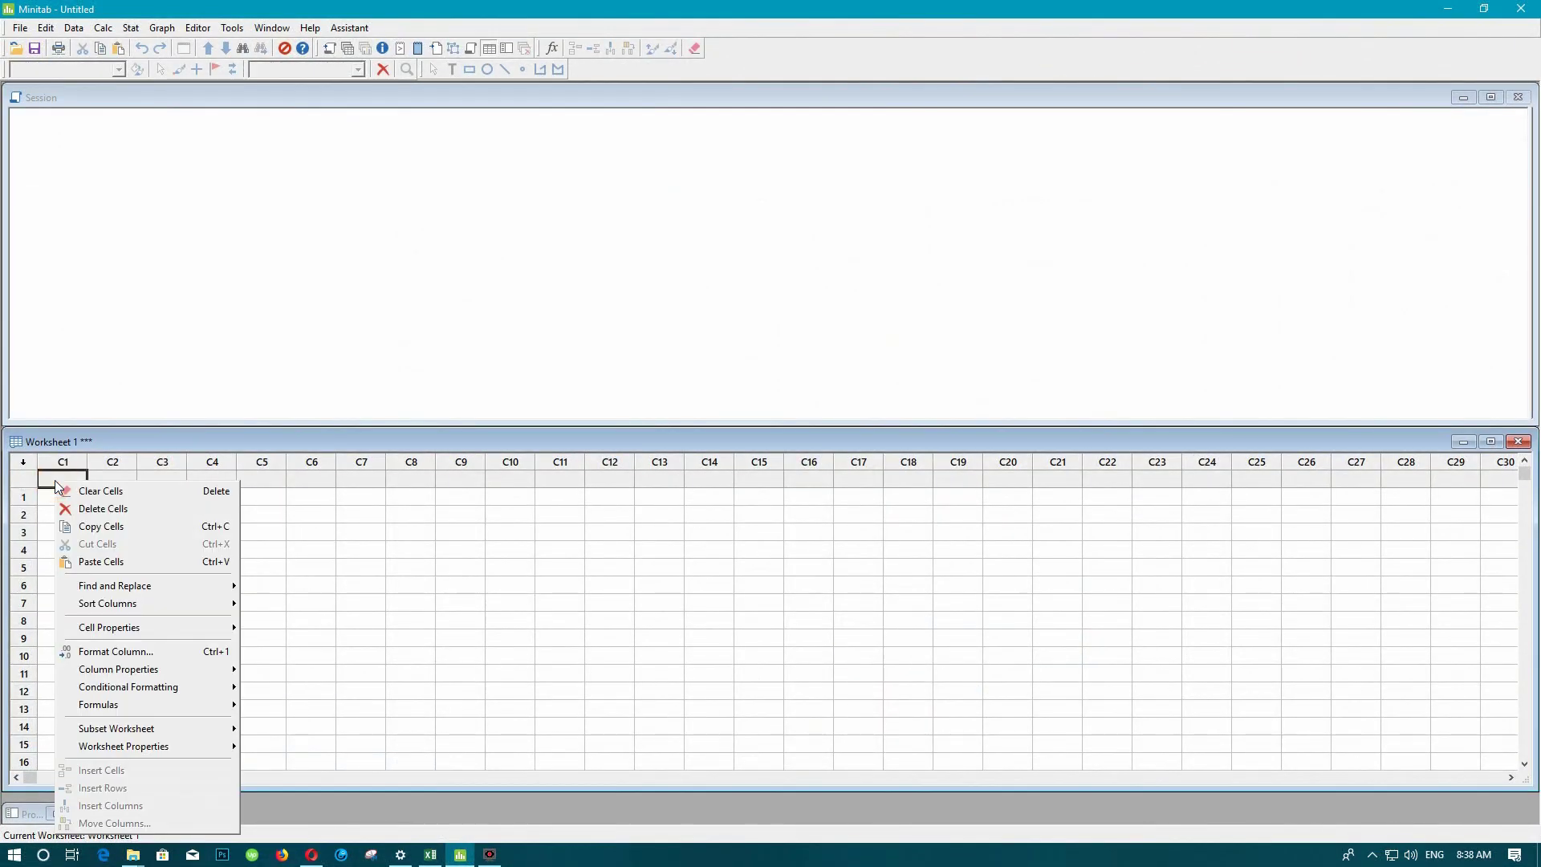
click(128, 559)
scroll(215, 556, down, 1)
scroll(214, 555, up, 1)
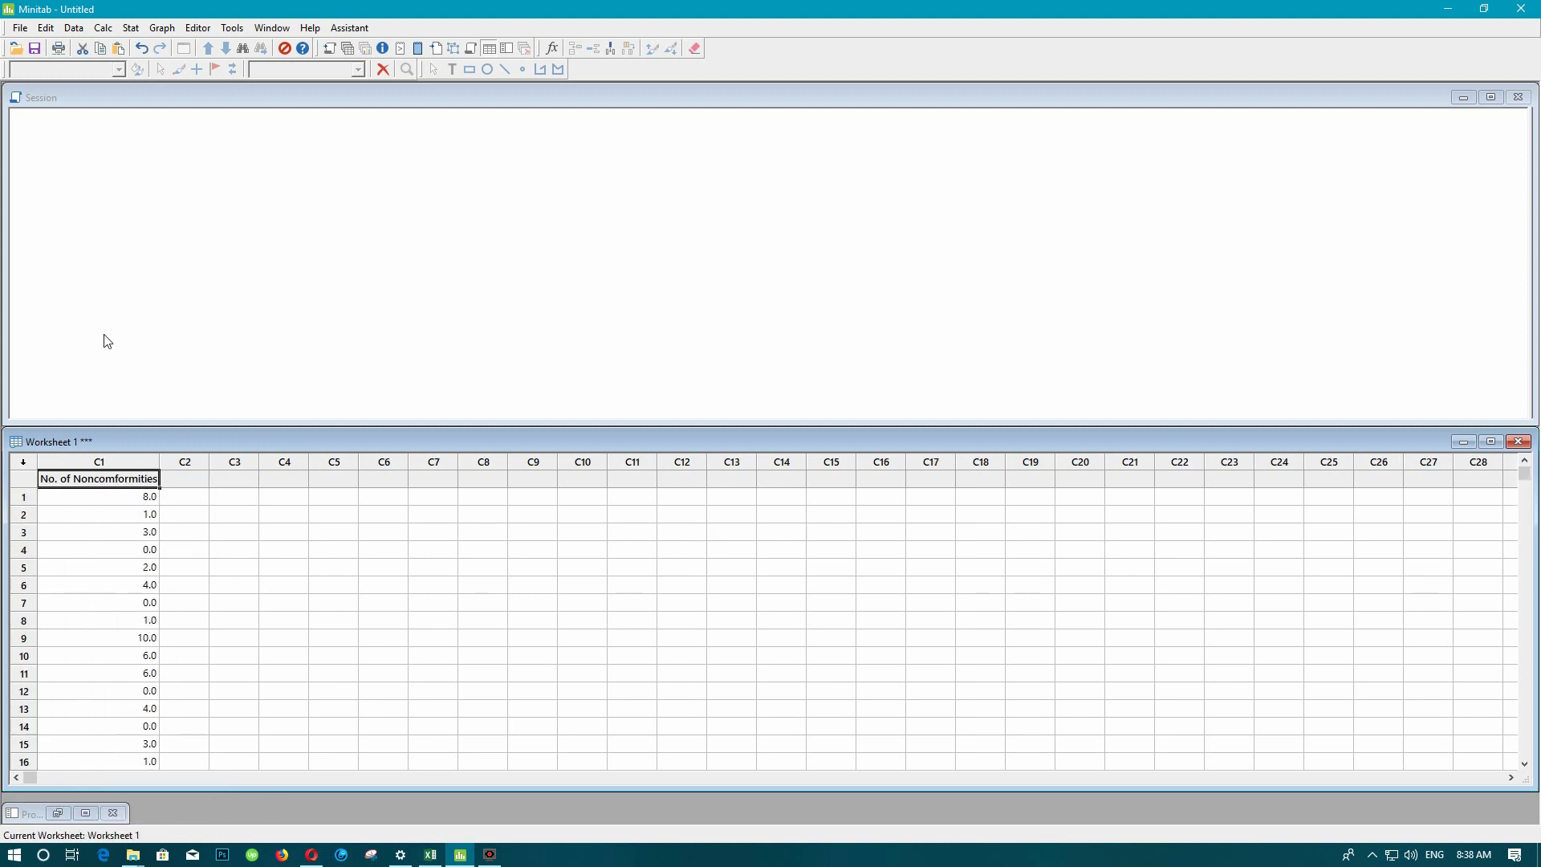
Create an attributes P chart with No. of Noncomformities as the variable, using the sample size as the subgroup size.
click(105, 86)
click(131, 28)
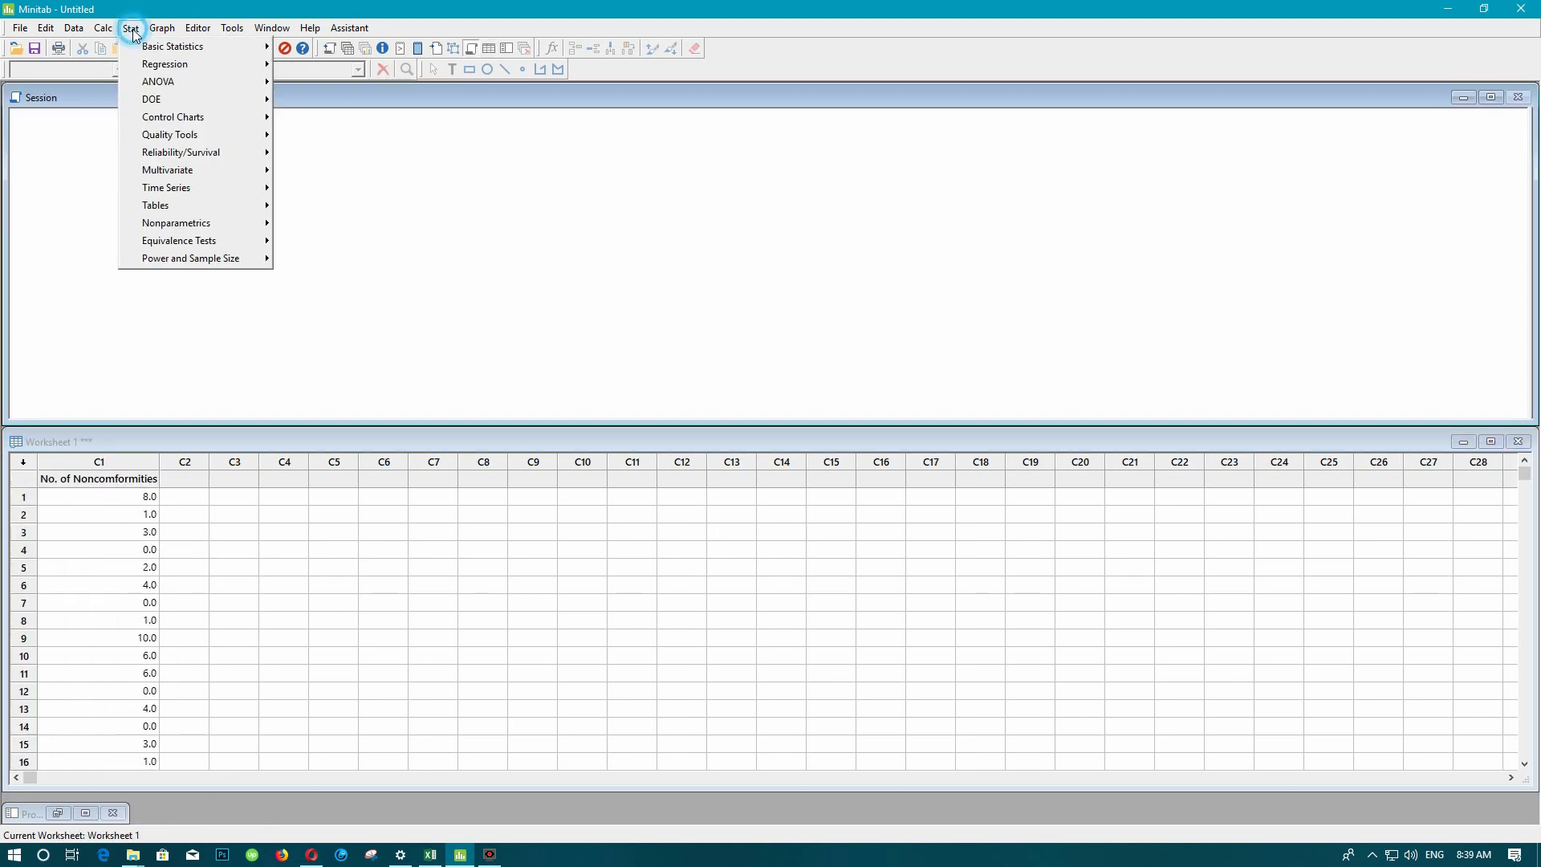
mouse_move(197, 134)
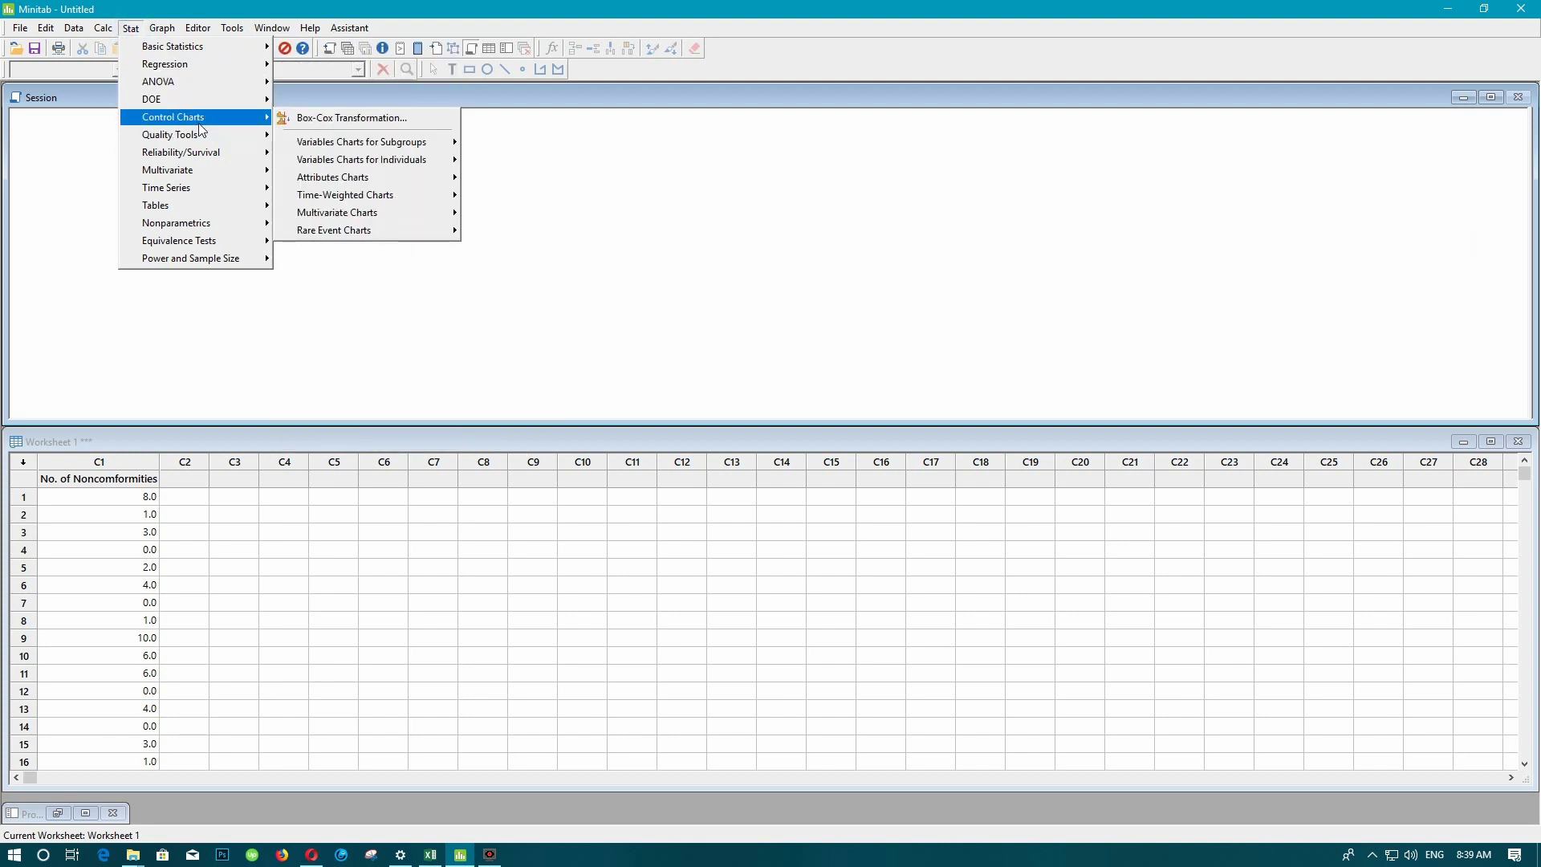
mouse_move(446, 175)
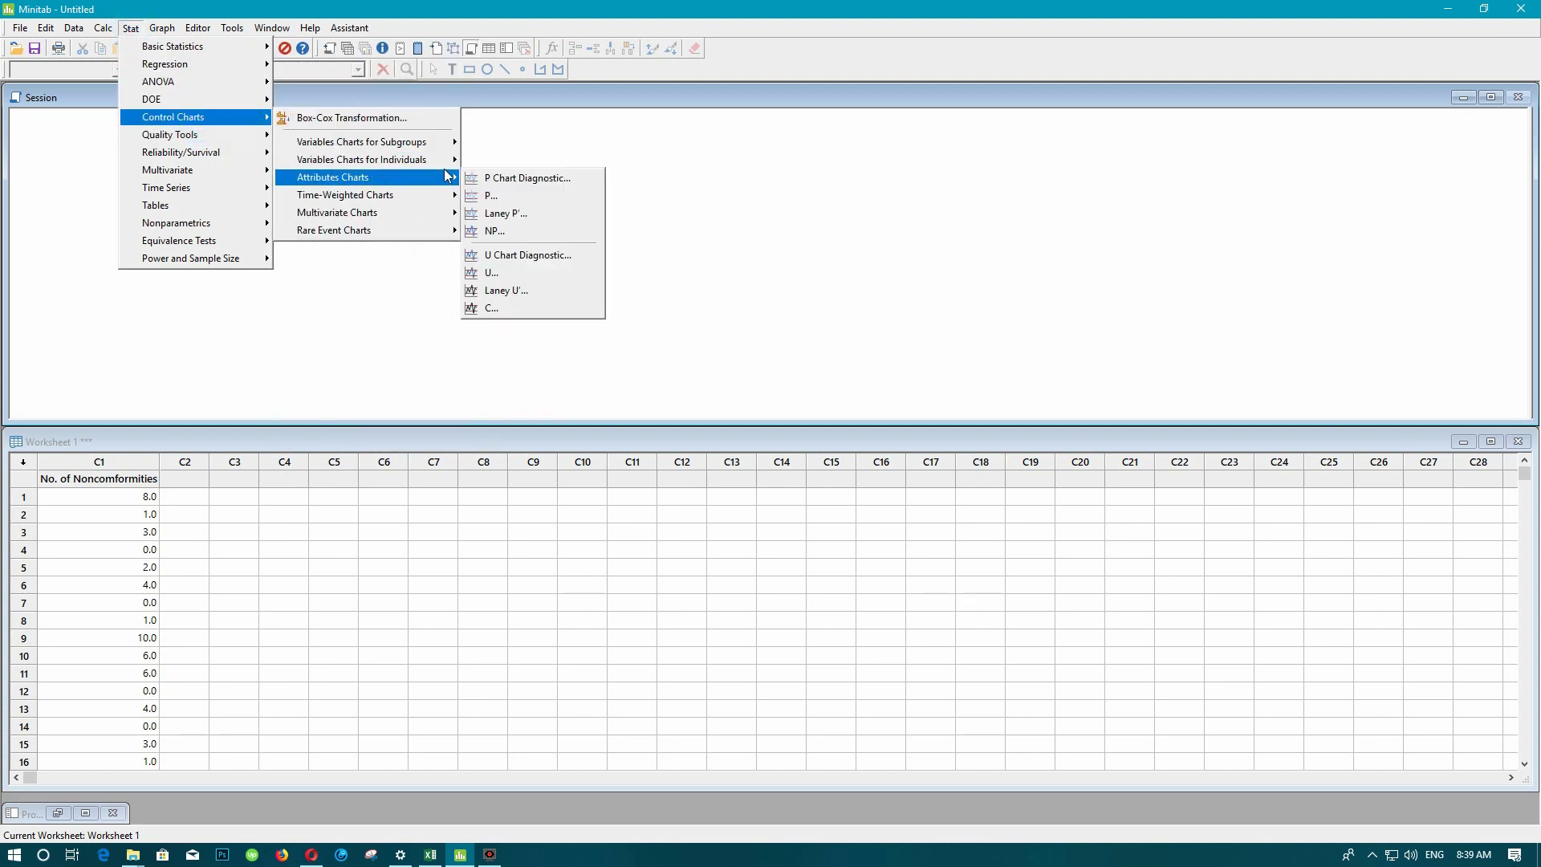
click(490, 197)
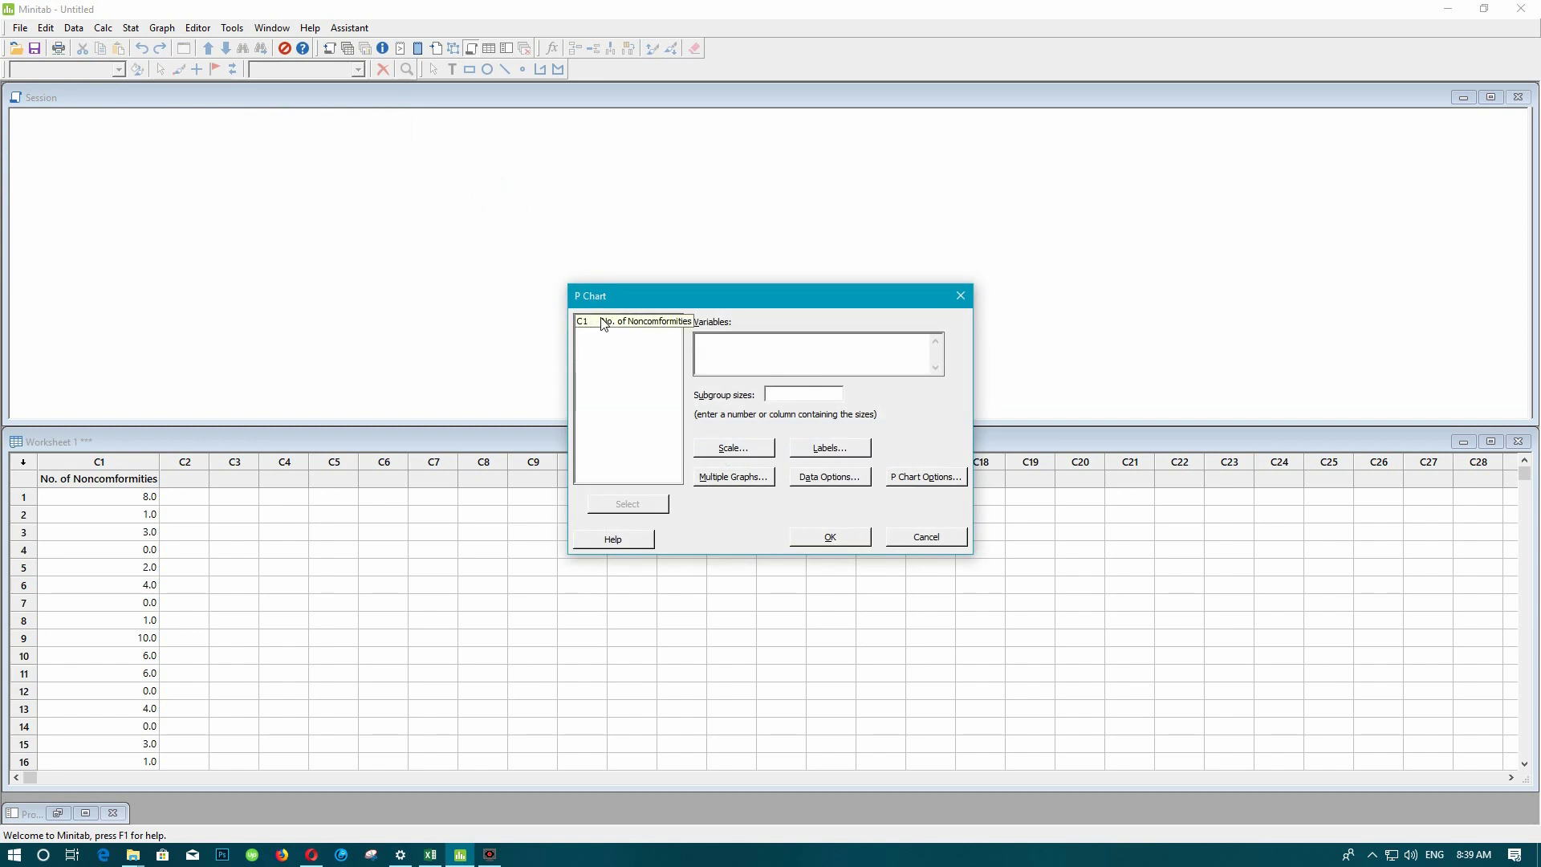
click(647, 321)
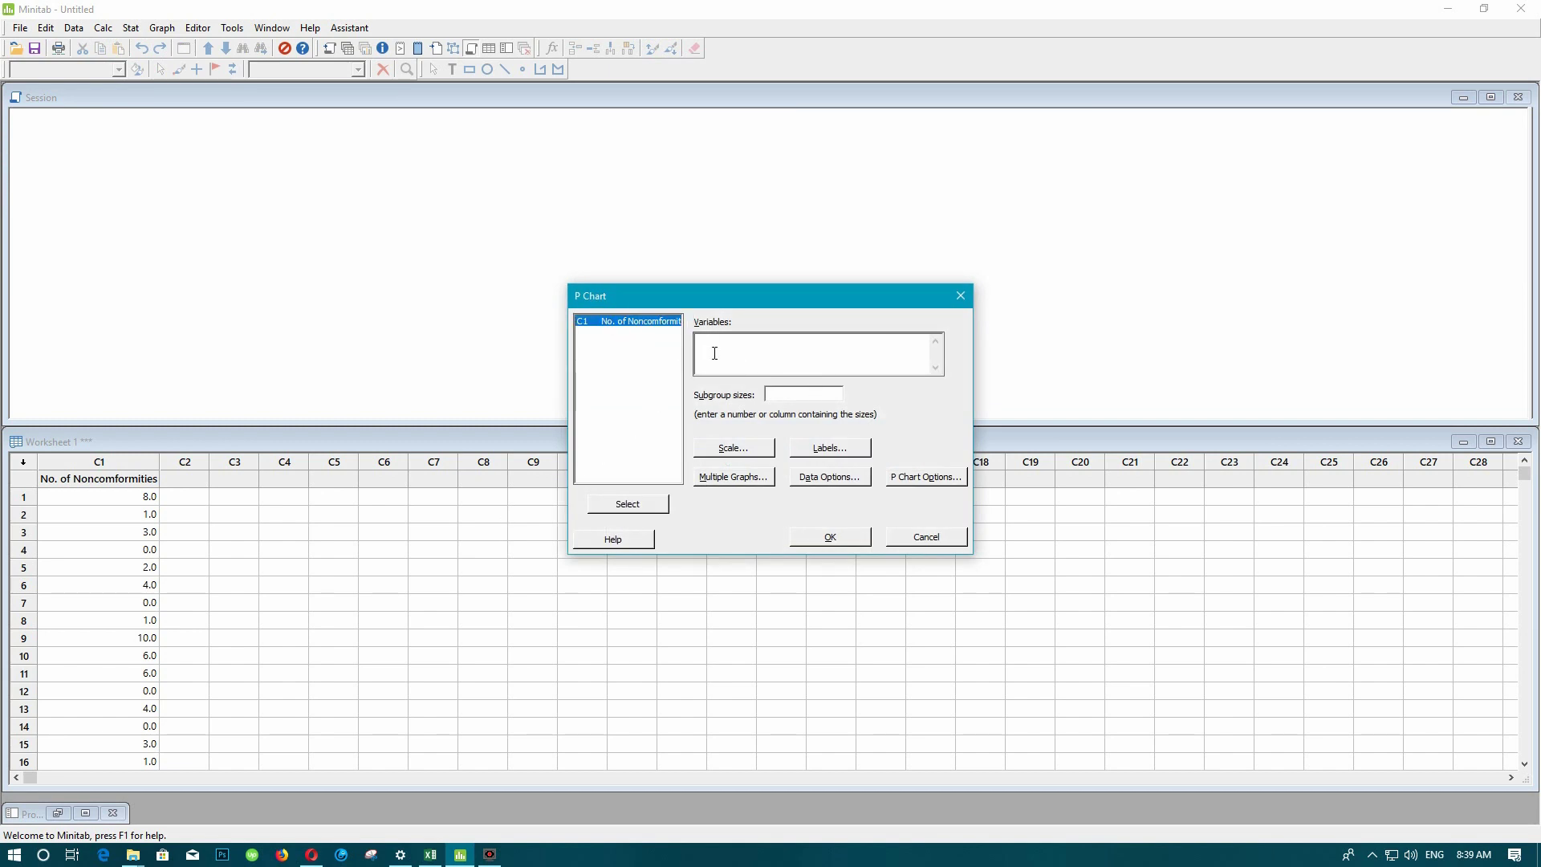
click(652, 502)
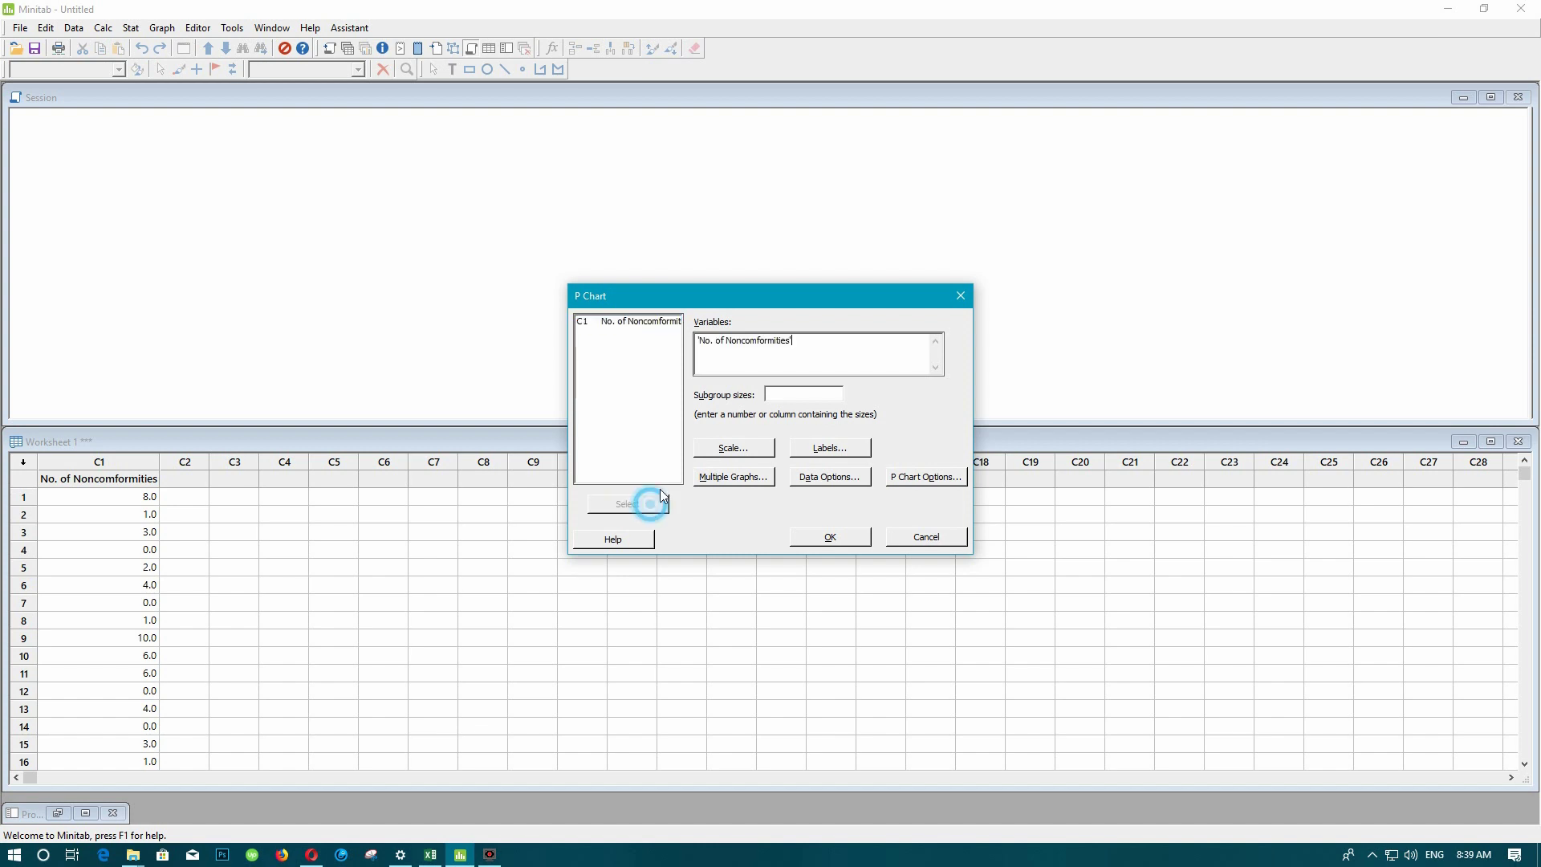
click(789, 396)
click(821, 538)
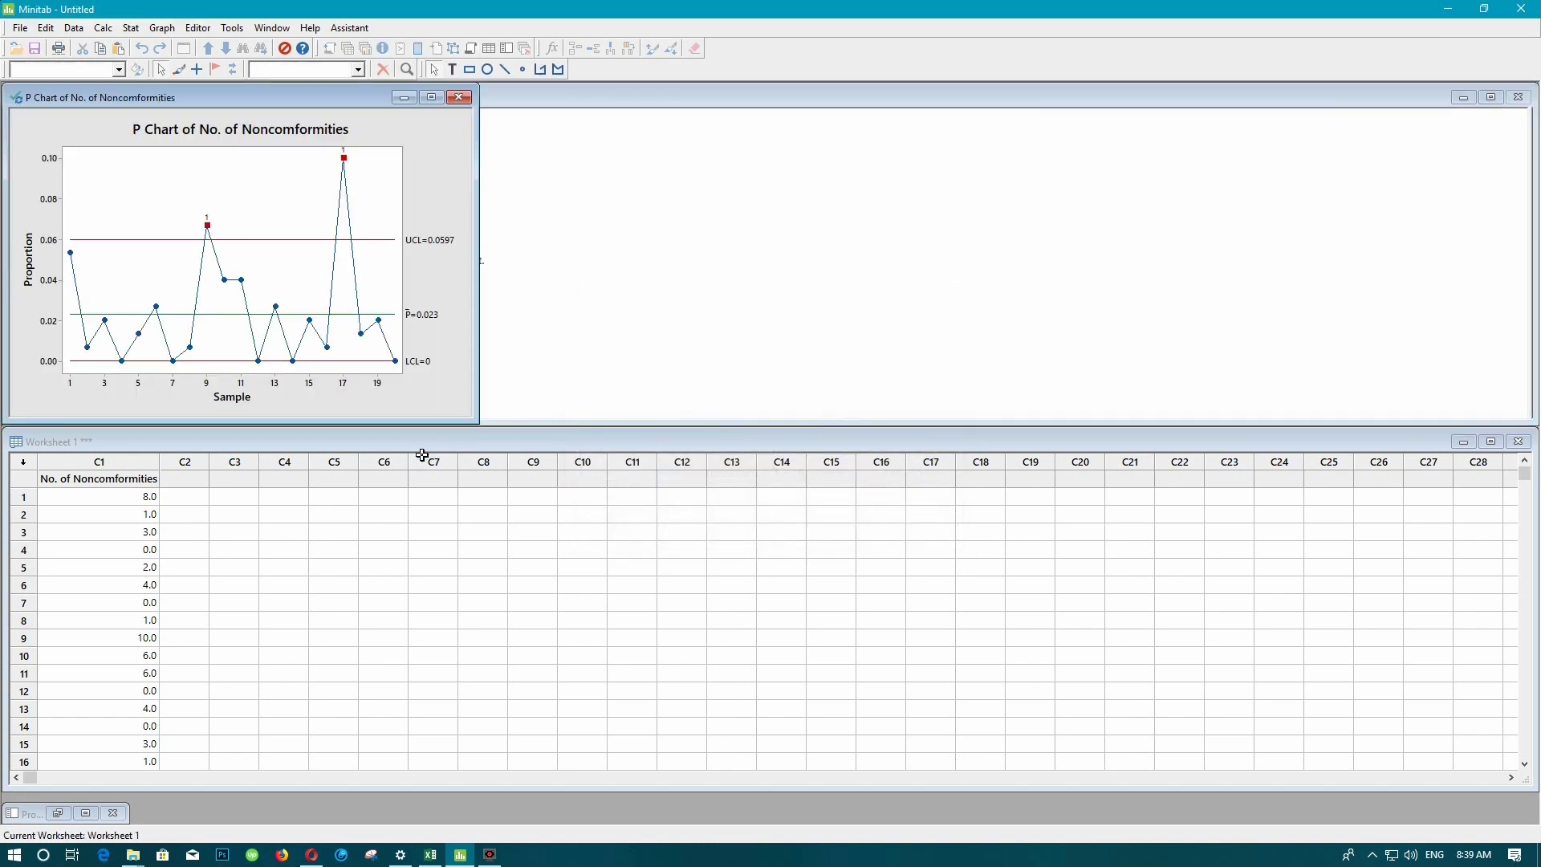
Move the P chart window clear of the session results and compare the chart with the line chart in Excel.
drag(206, 108, 475, 316)
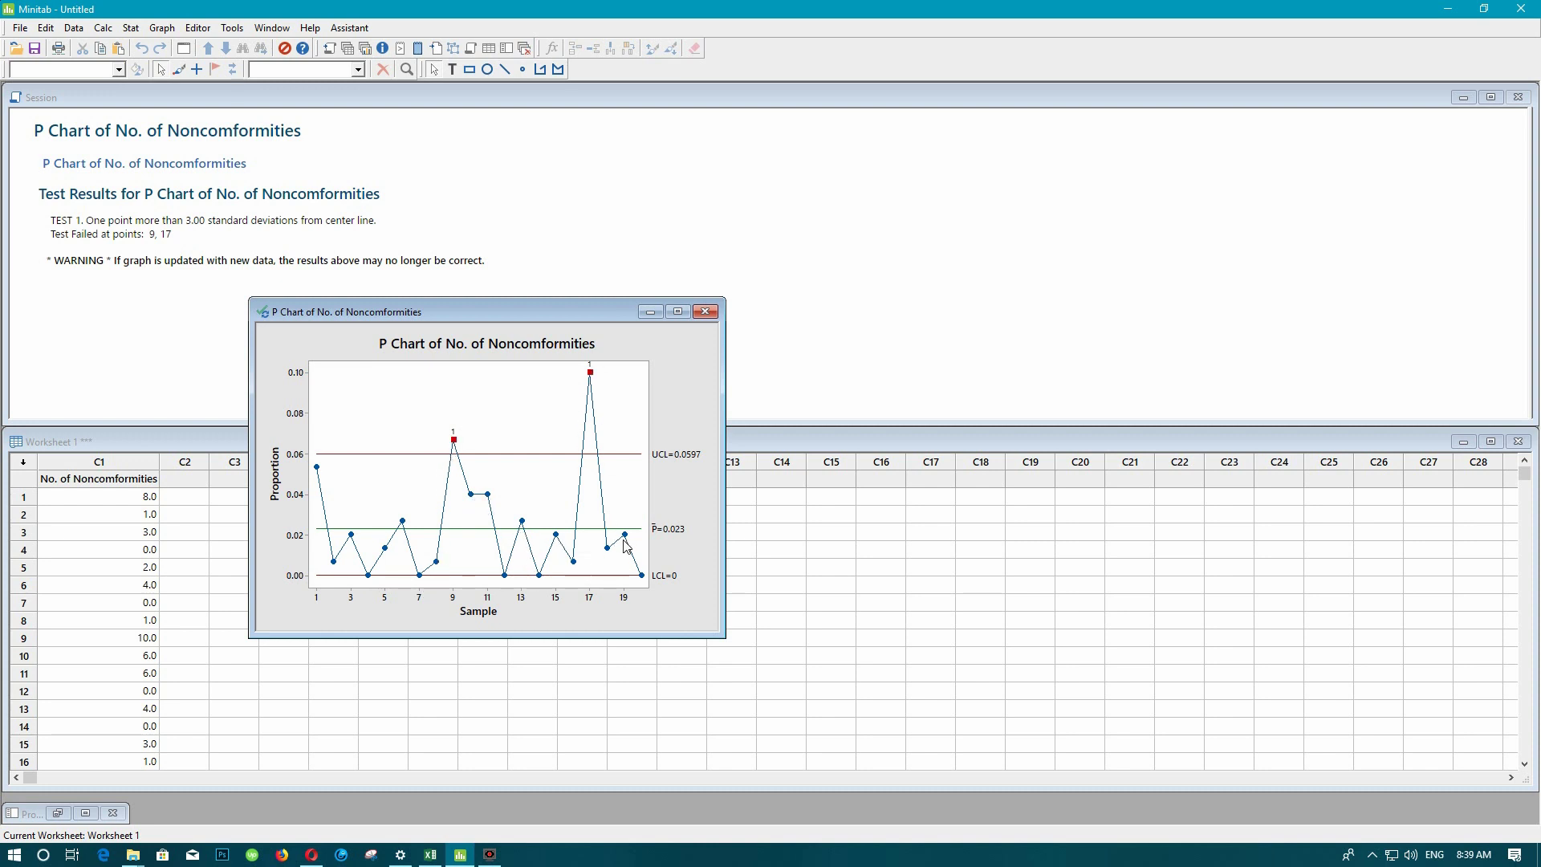
click(430, 854)
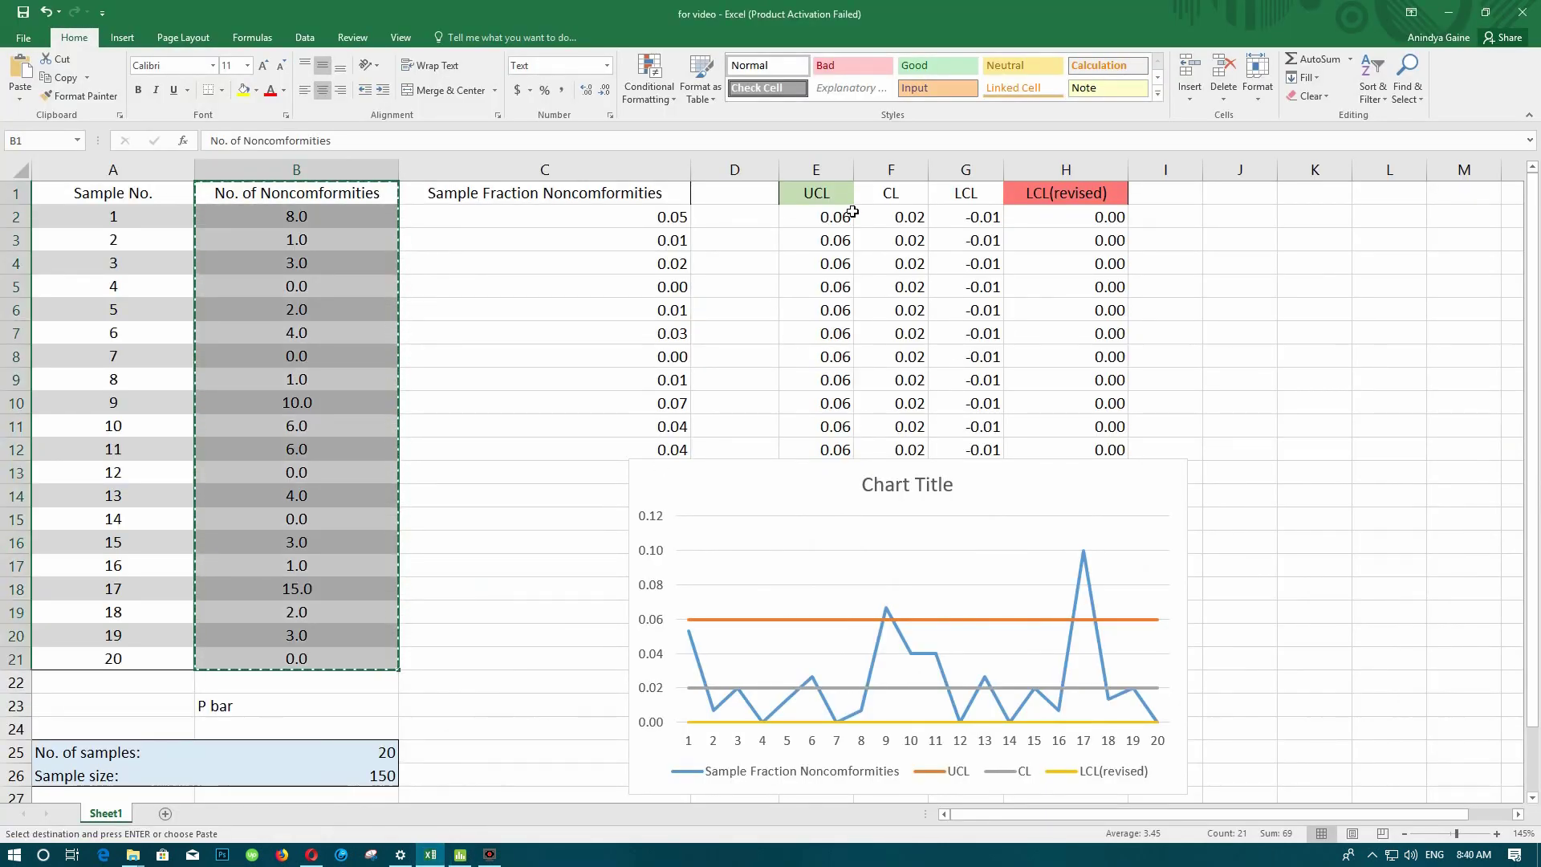
mouse_move(464, 857)
click(492, 775)
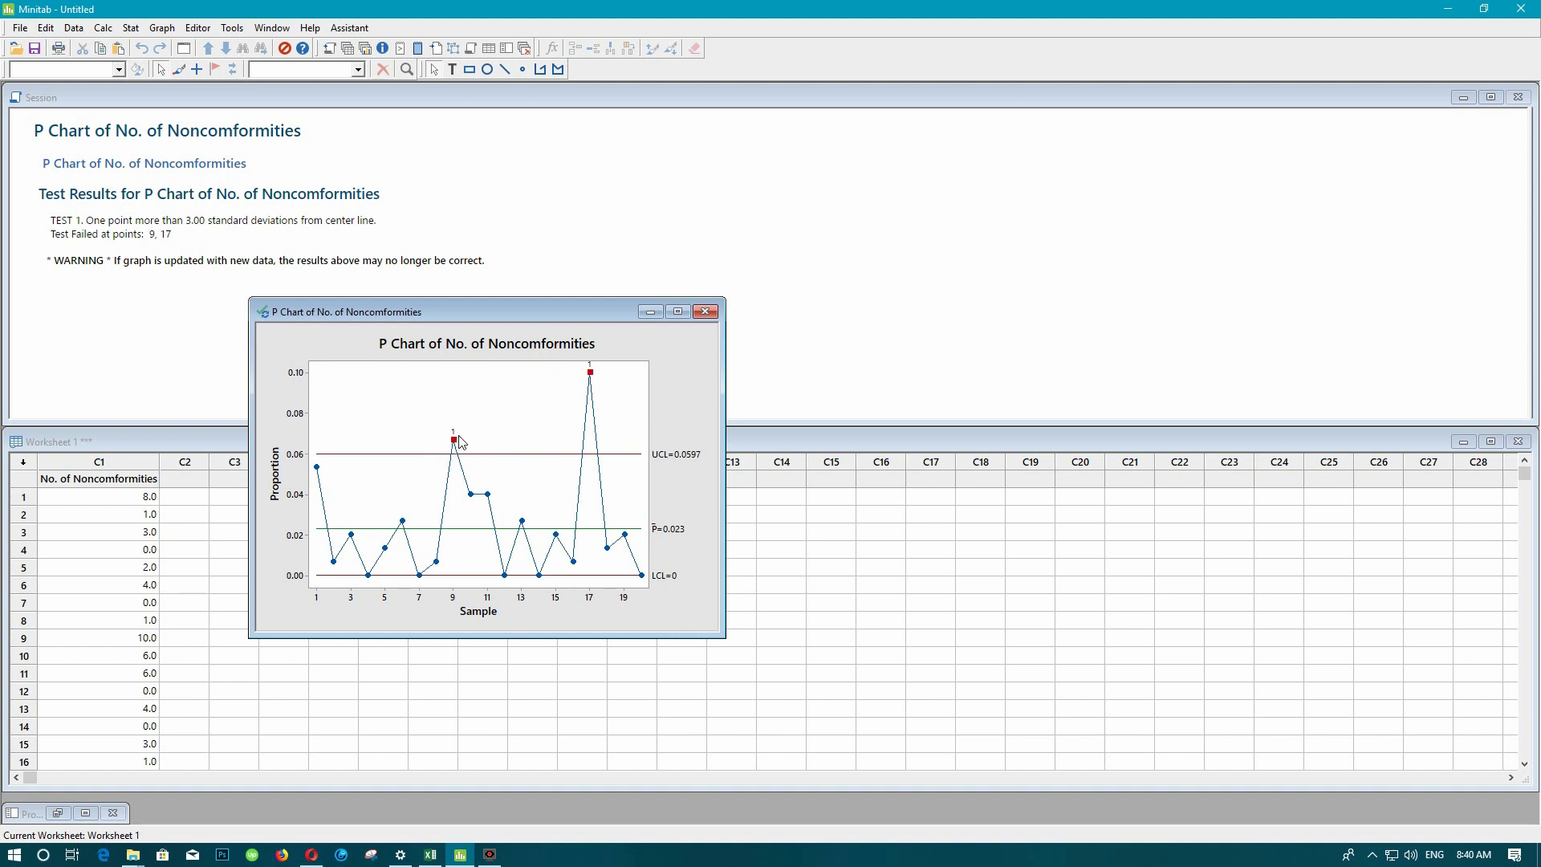
Minimise the P chart window, Minitab and Excel to reach the desktop.
click(649, 313)
click(1448, 11)
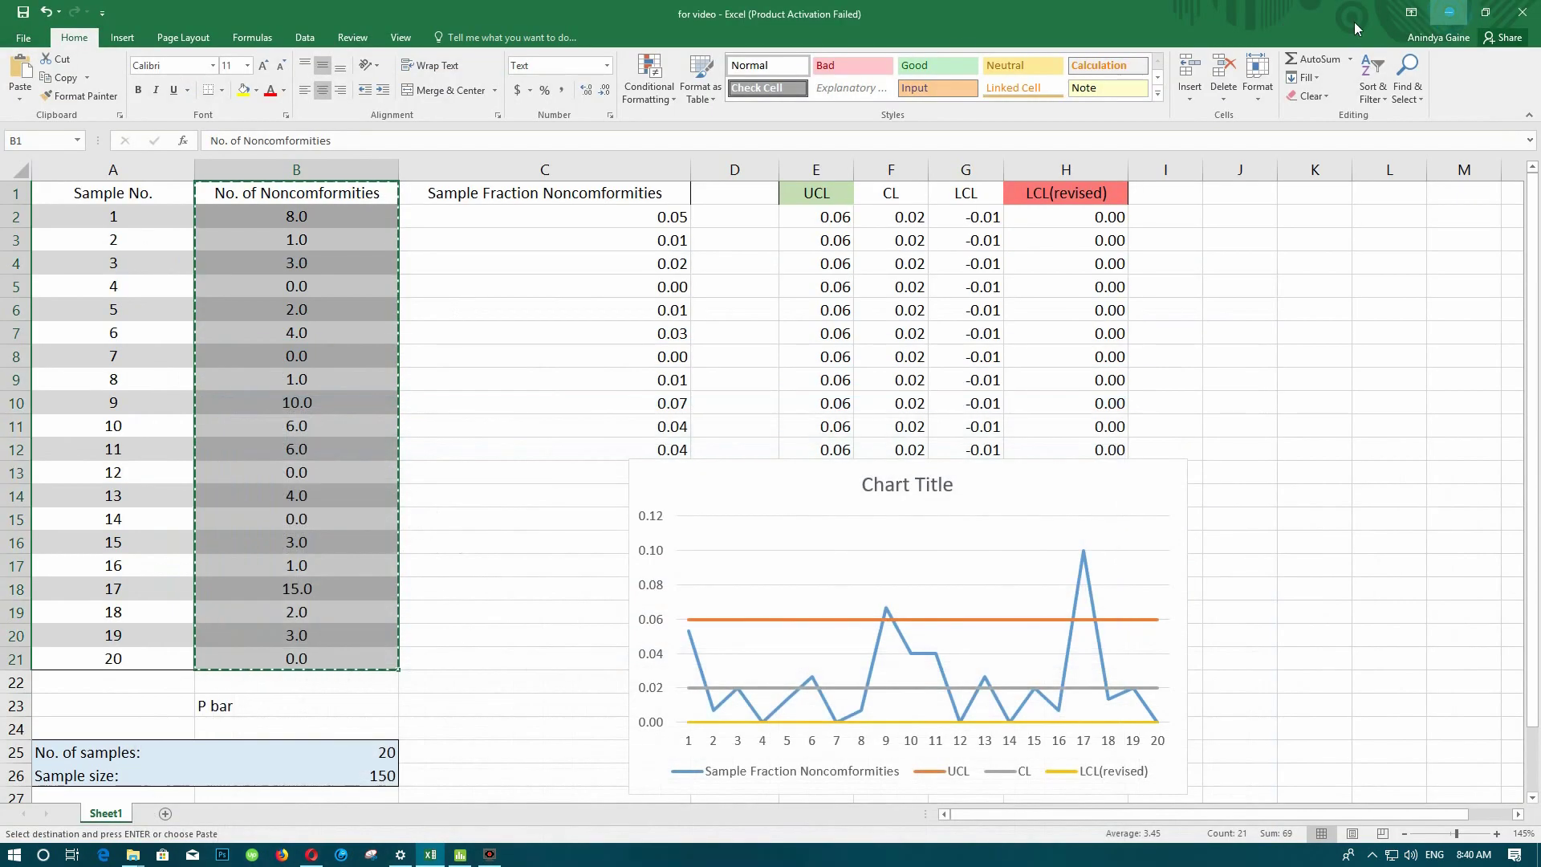
click(1449, 11)
click(1460, 13)
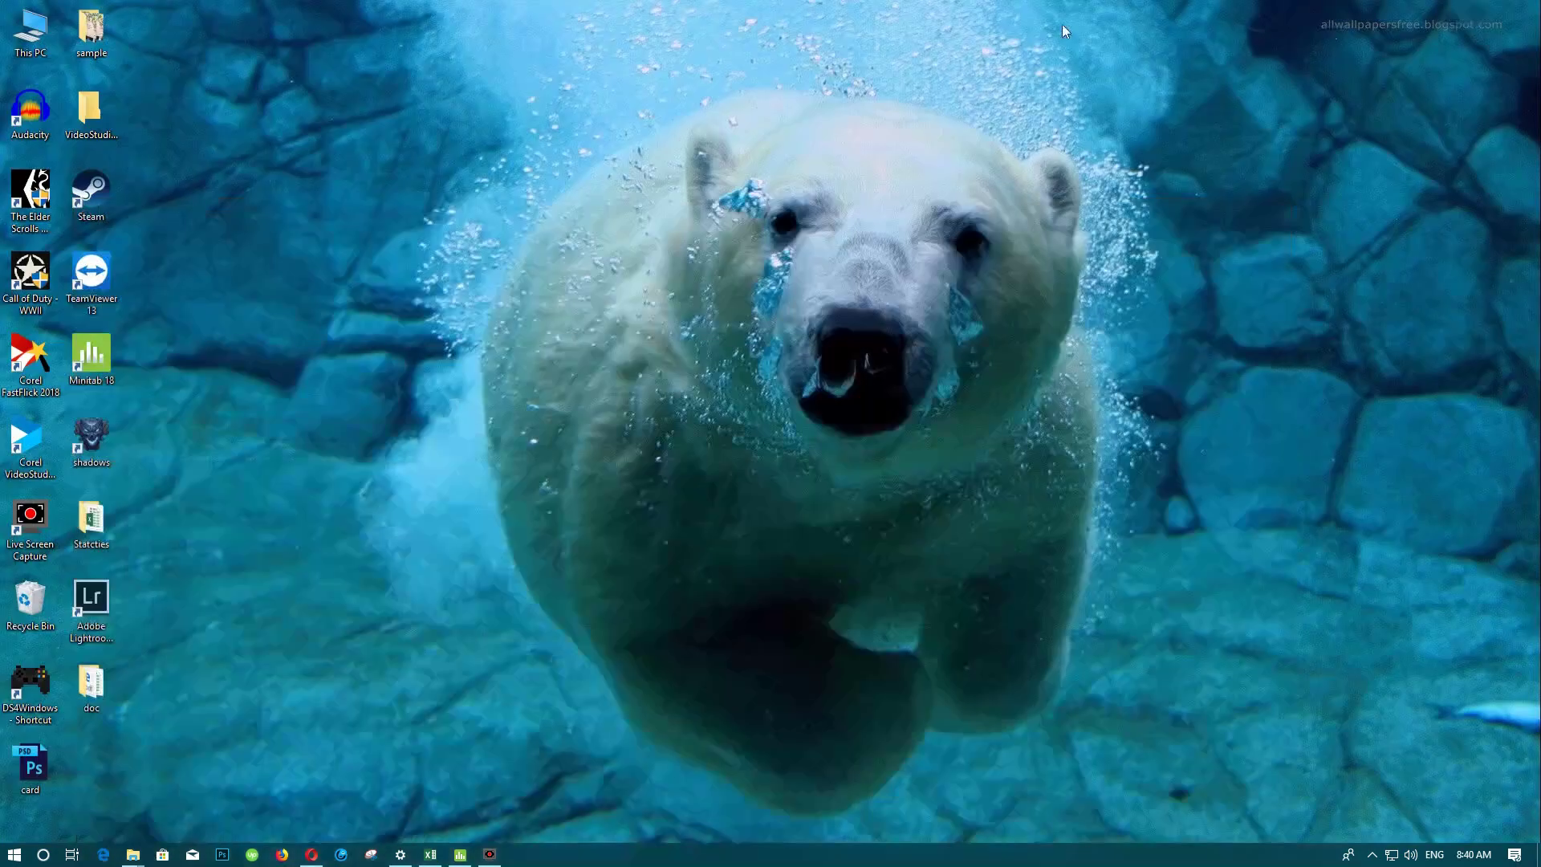
Search for and launch IBM SPSS Statistics, and create a new dataset from its welcome dialog.
click(15, 854)
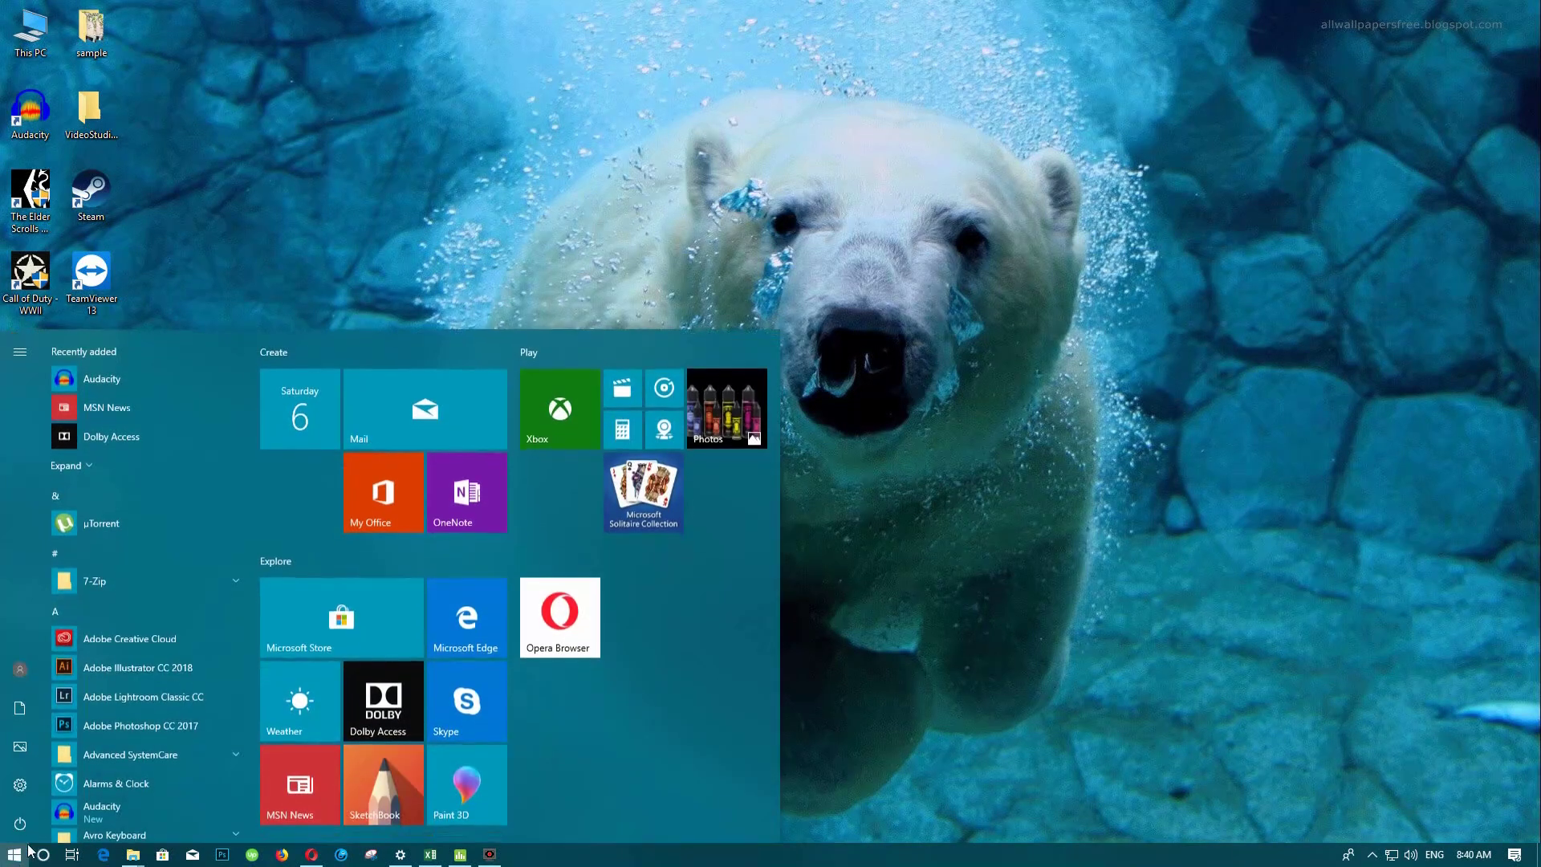
text(sp)
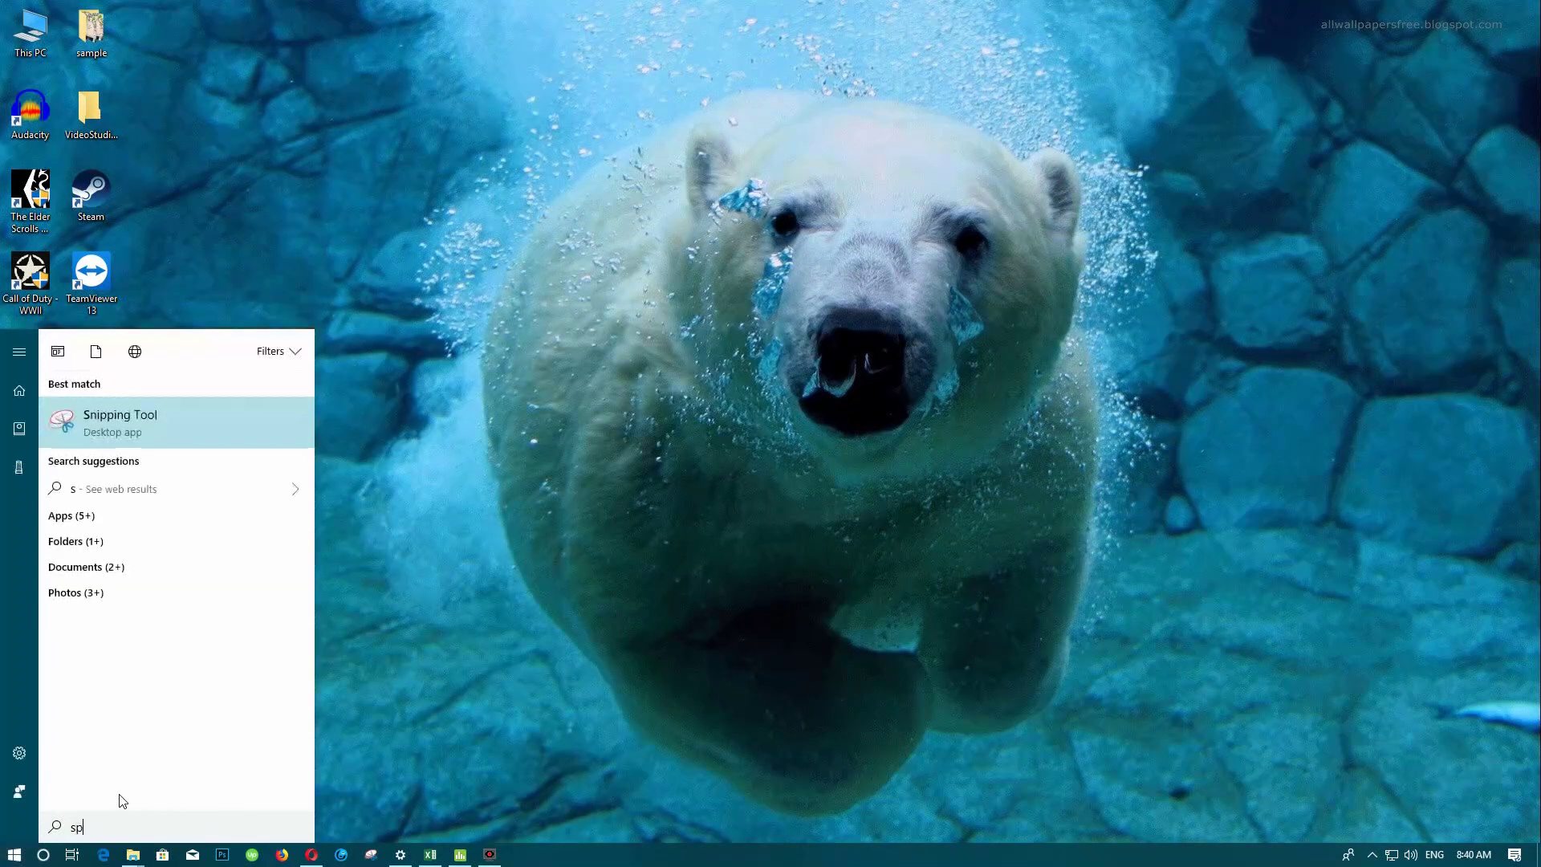
click(138, 417)
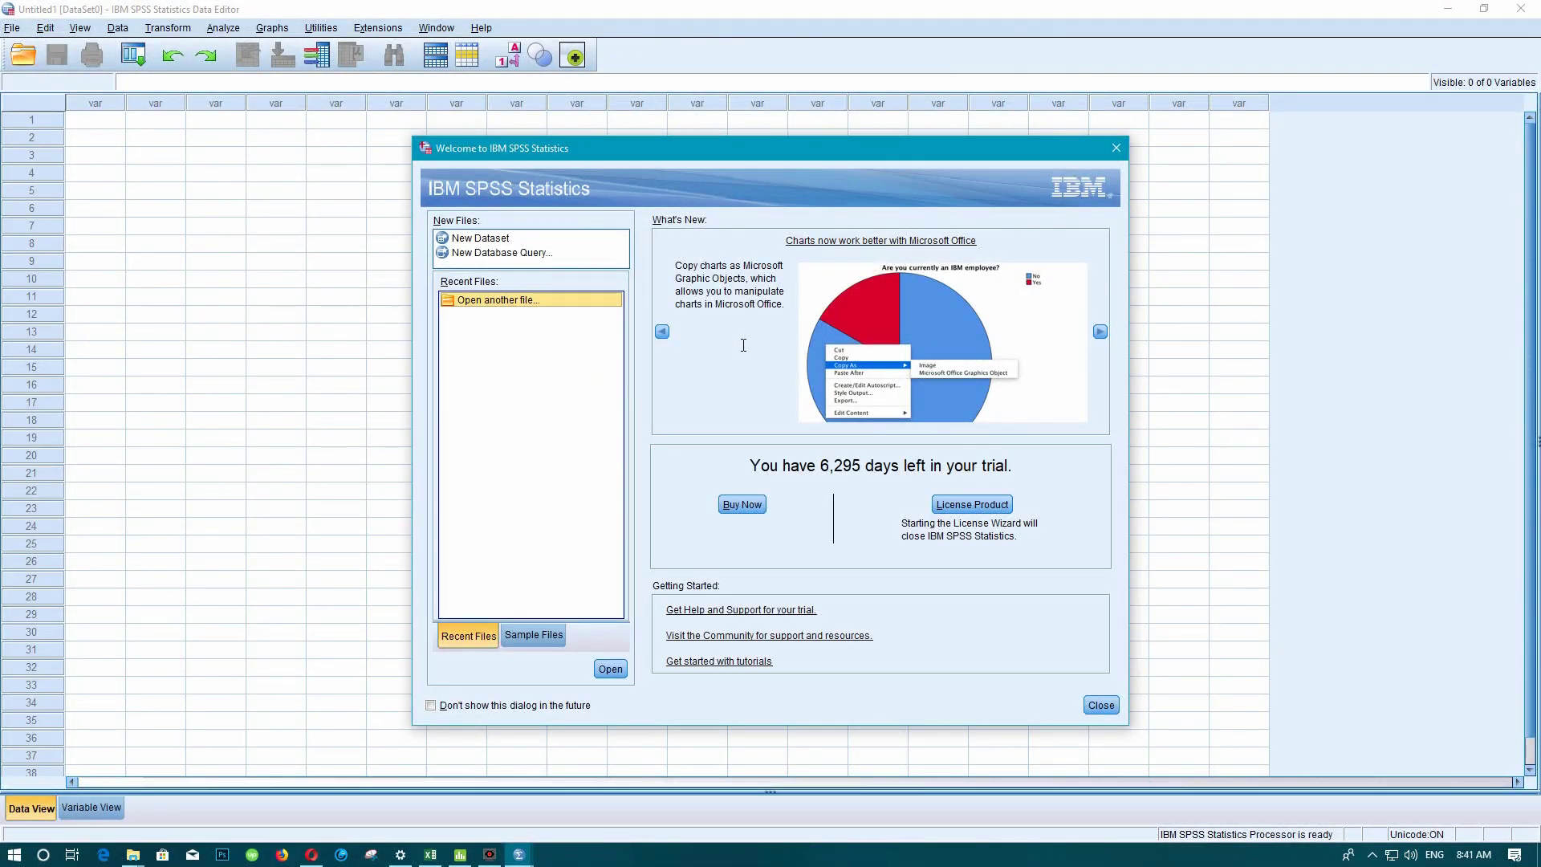
double_click(473, 241)
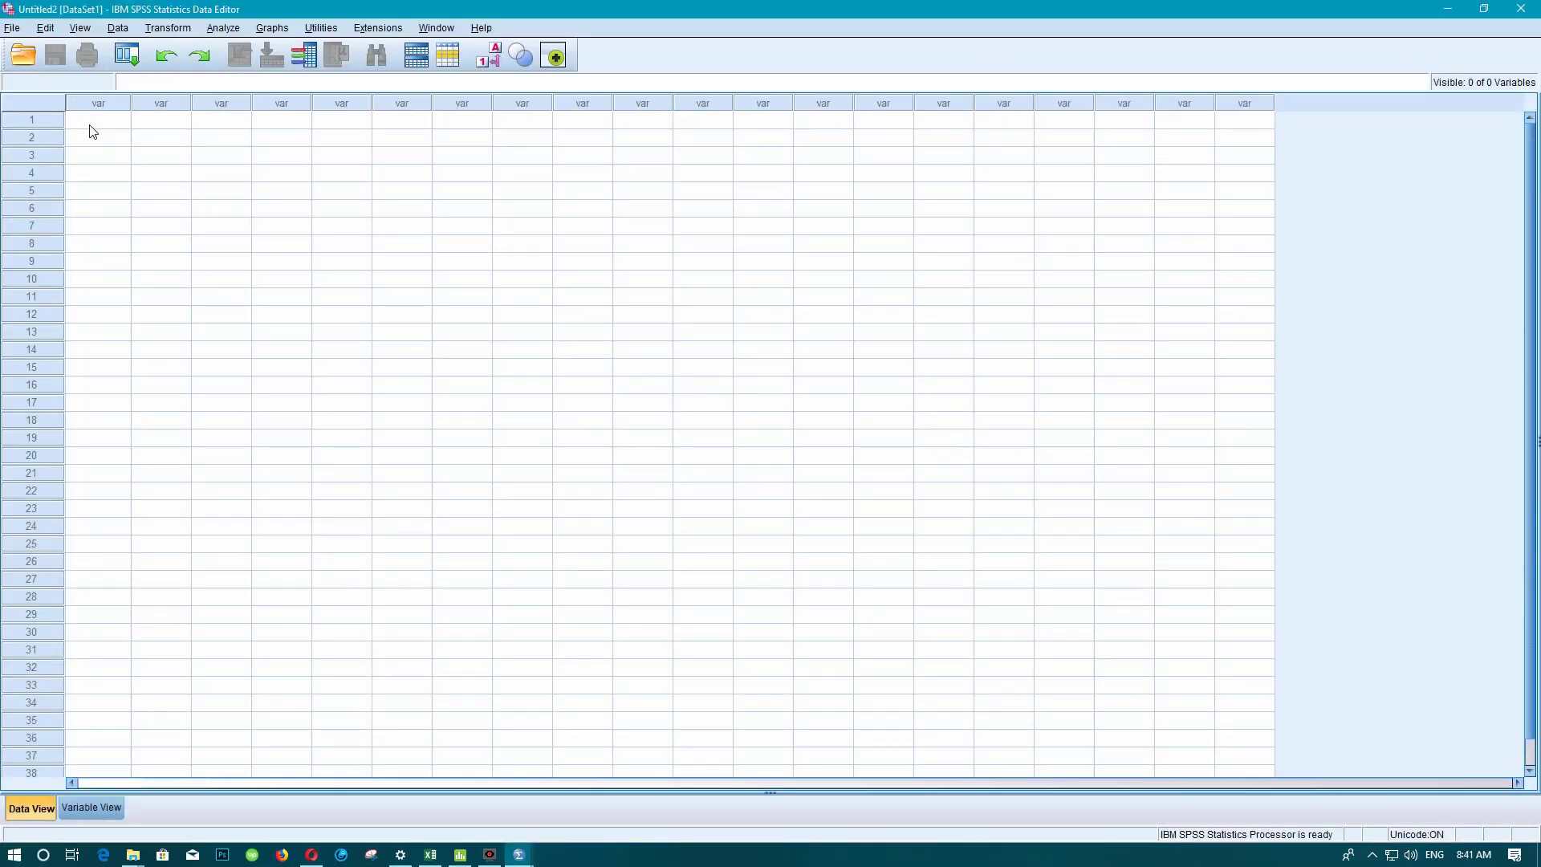
Paste the copied nonconformities column with its variable name into the first variable column, starting at row 1.
click(97, 105)
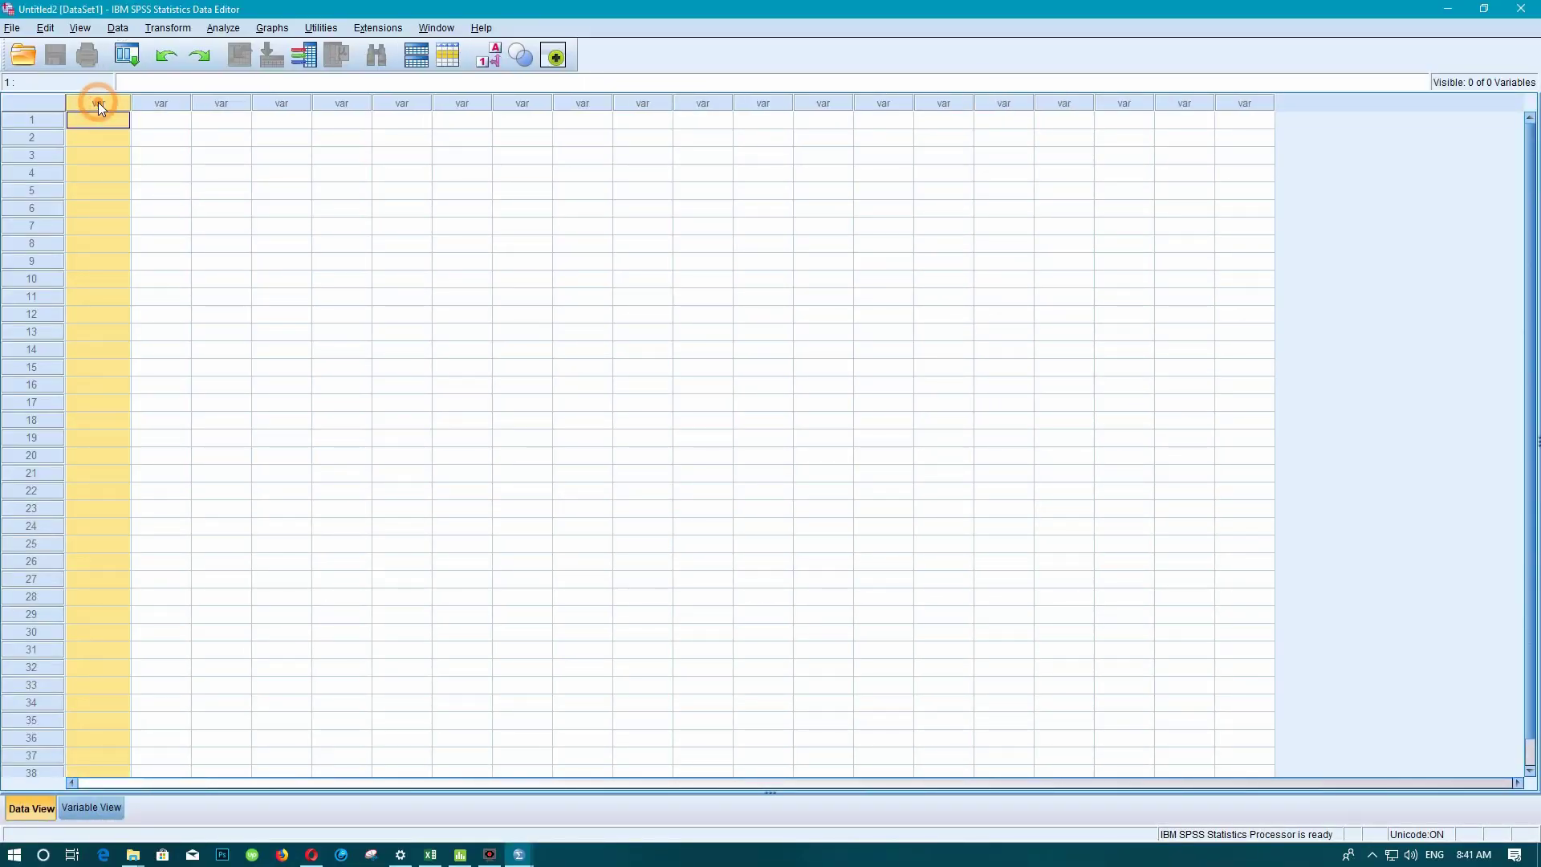
right_click(100, 109)
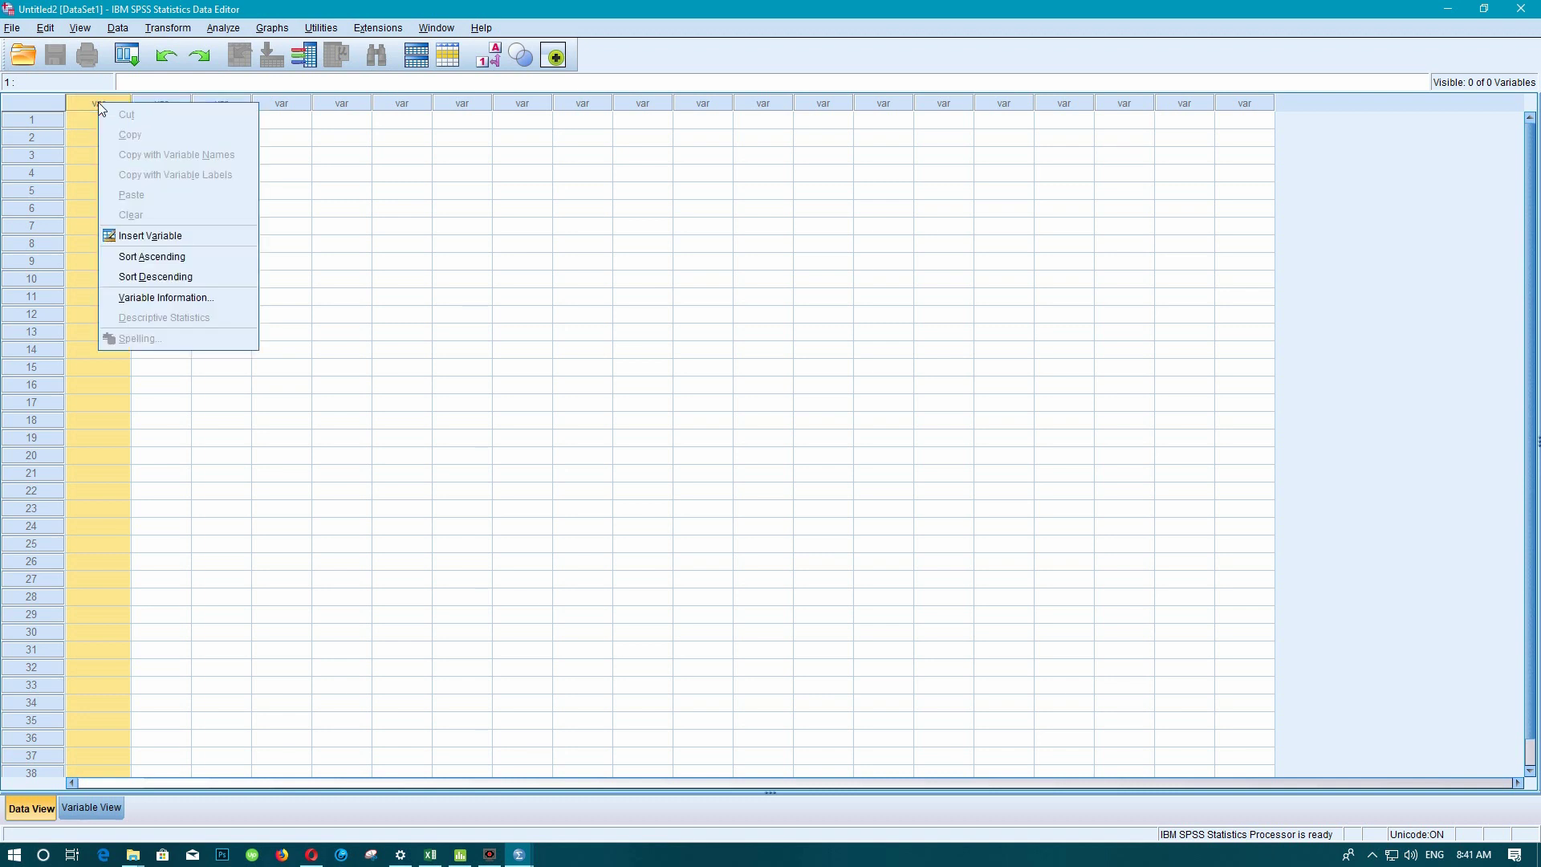
click(300, 194)
click(93, 119)
right_click(93, 119)
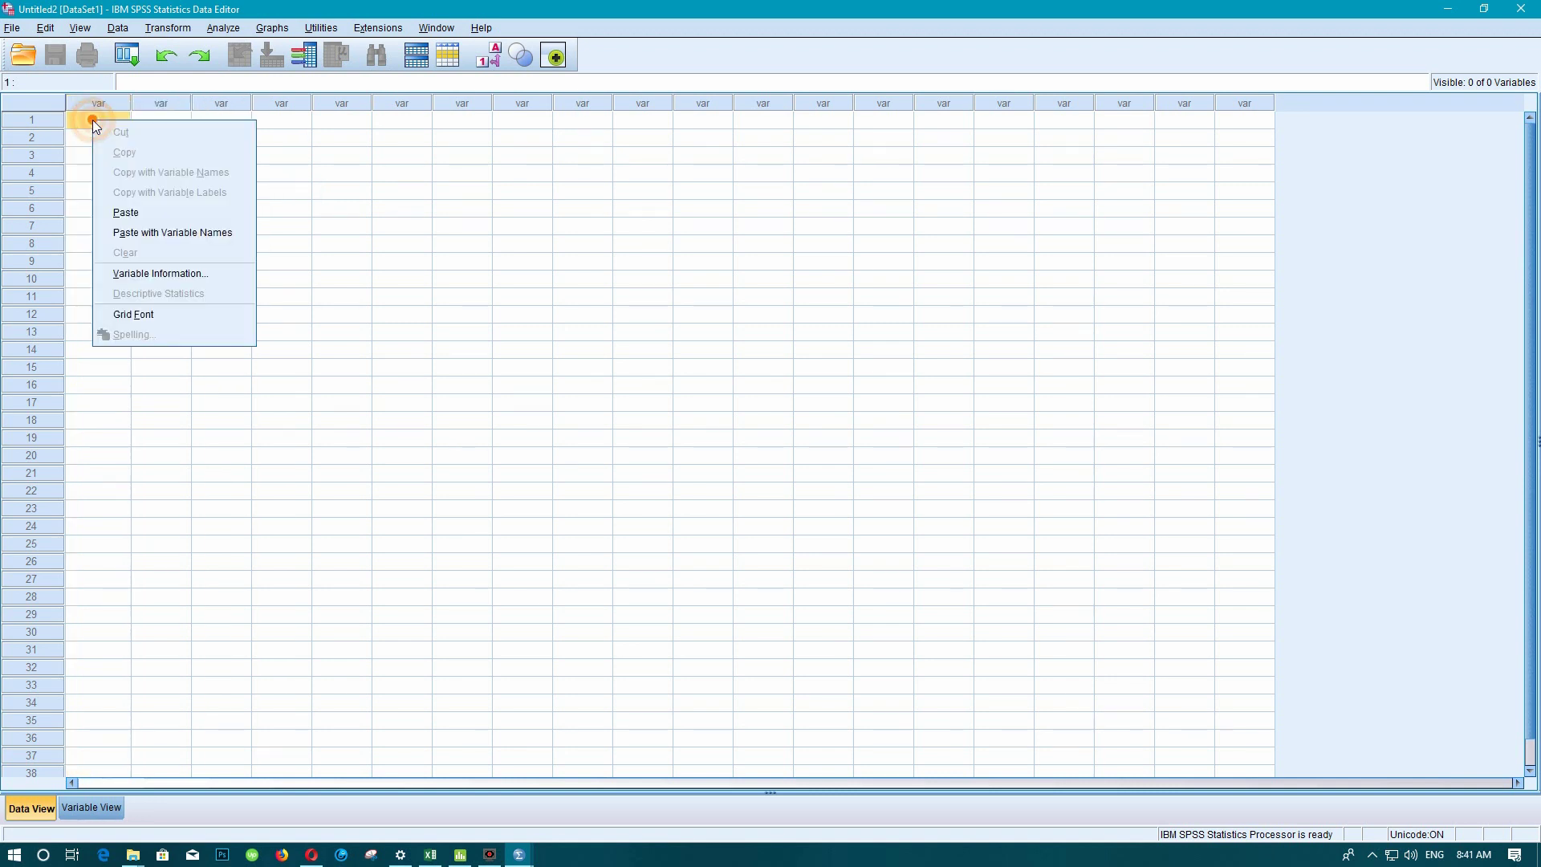
click(151, 233)
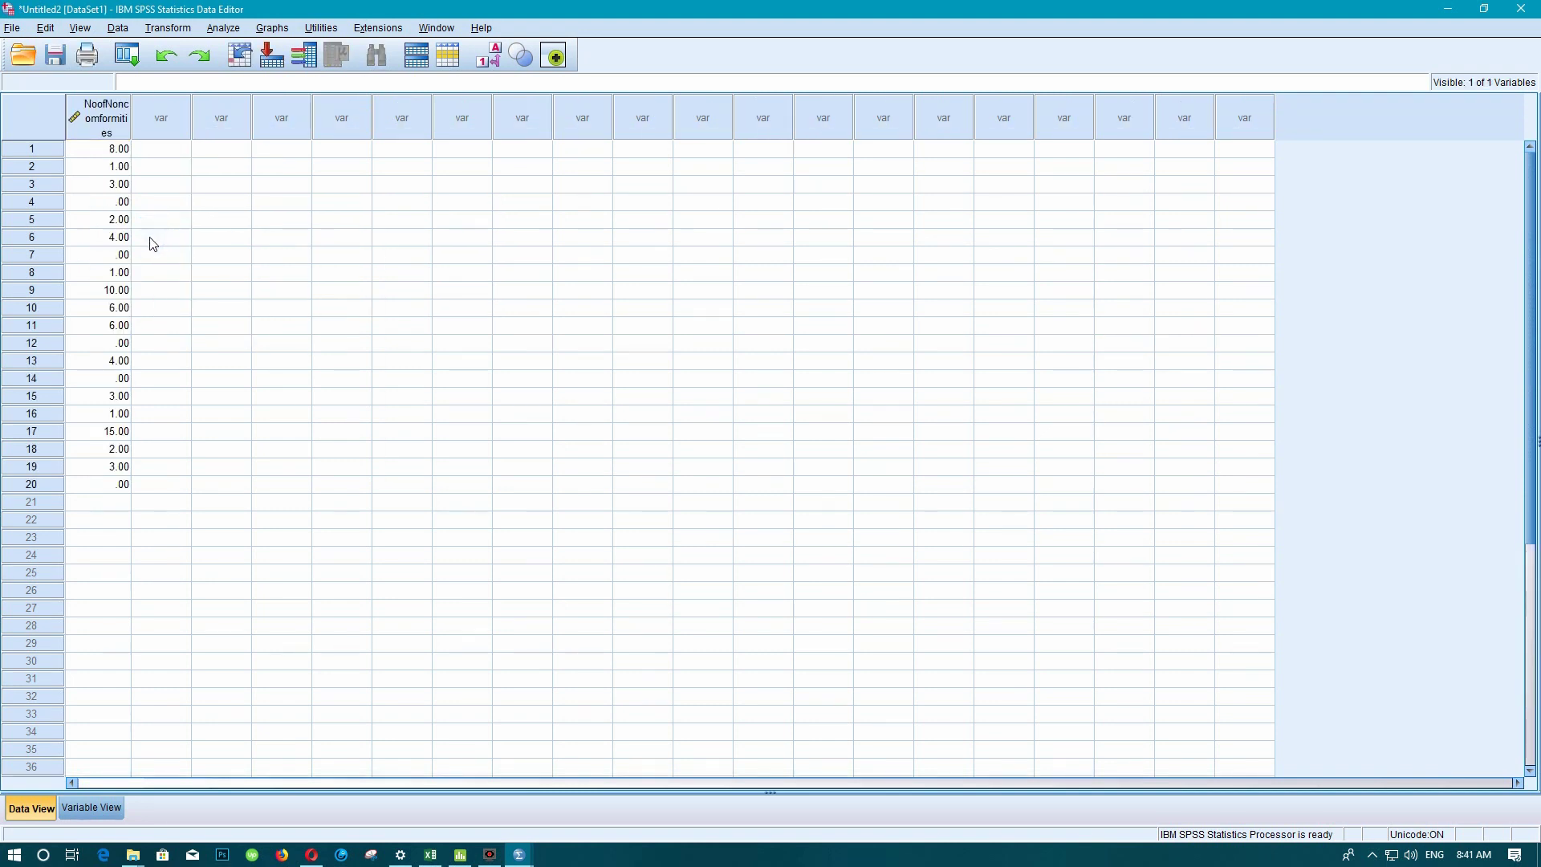
Define a p, np attribute control chart under Quality Control, with the data organised as cases are subgroups.
click(224, 28)
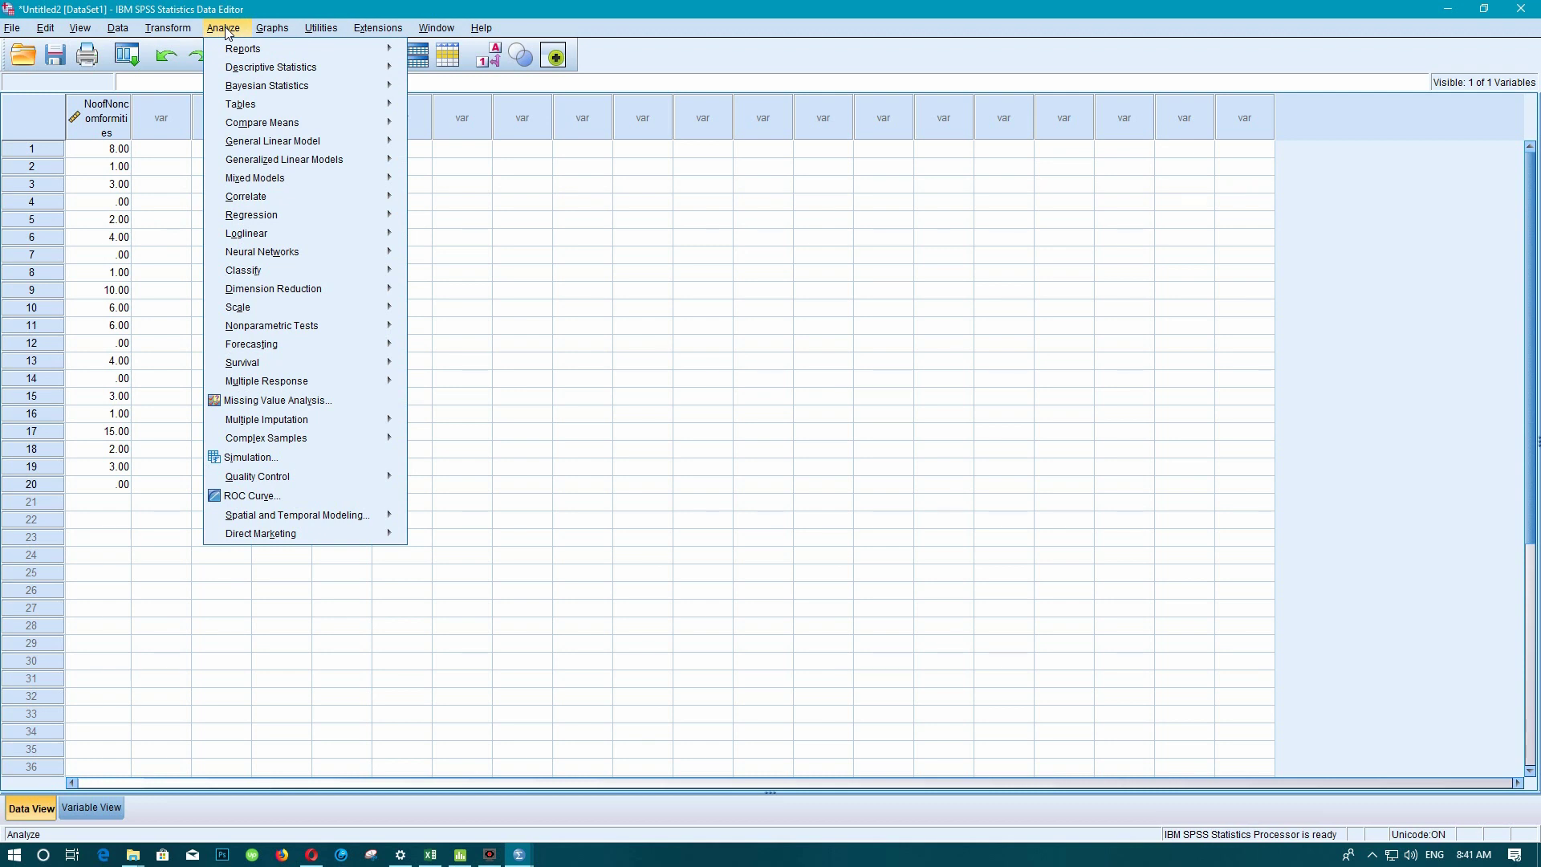
mouse_move(289, 479)
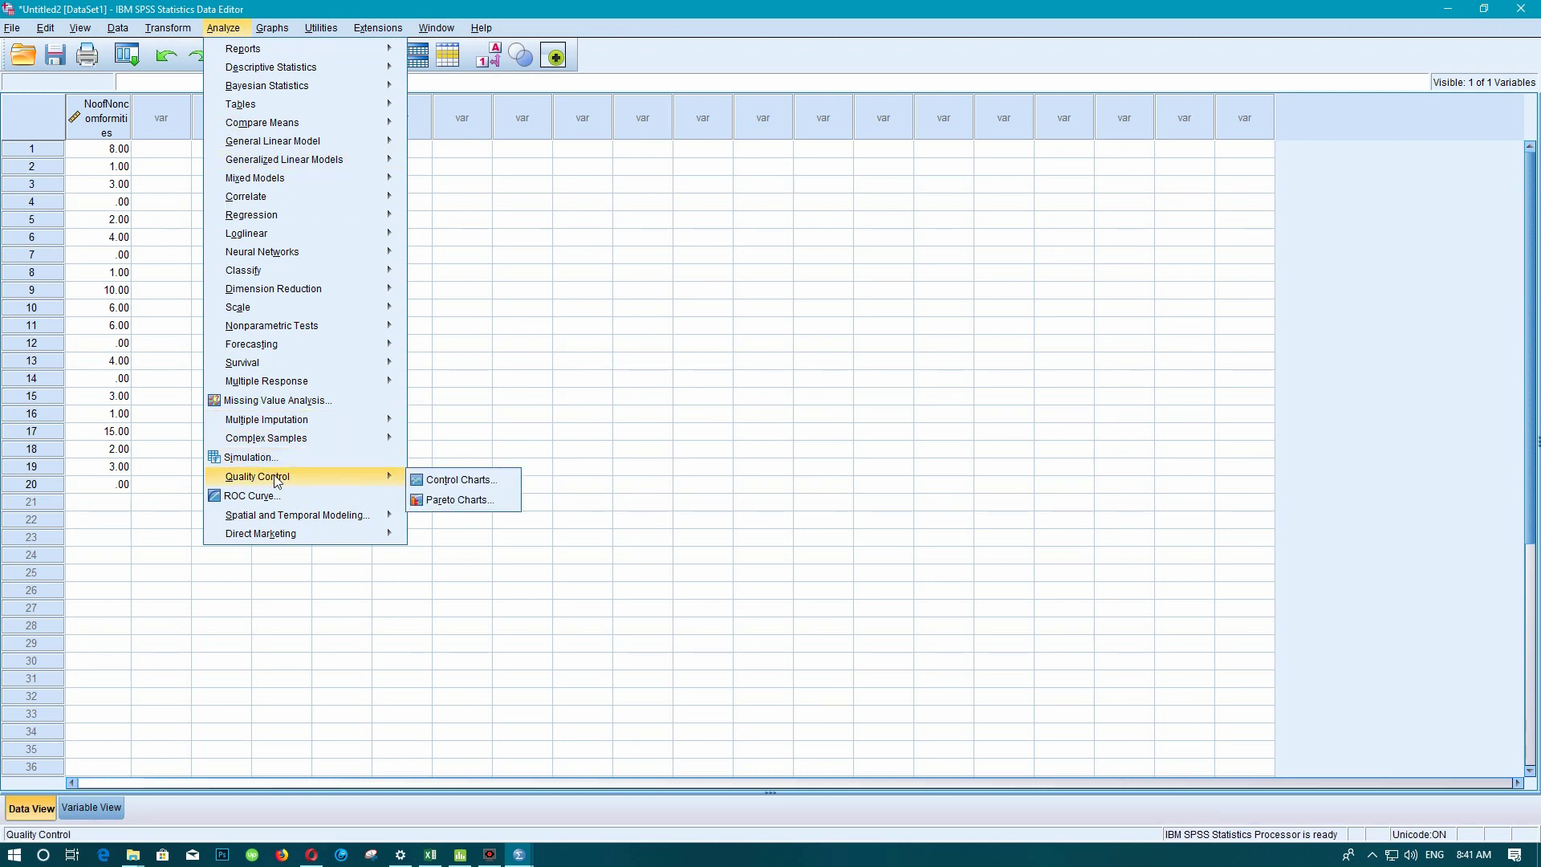
click(419, 480)
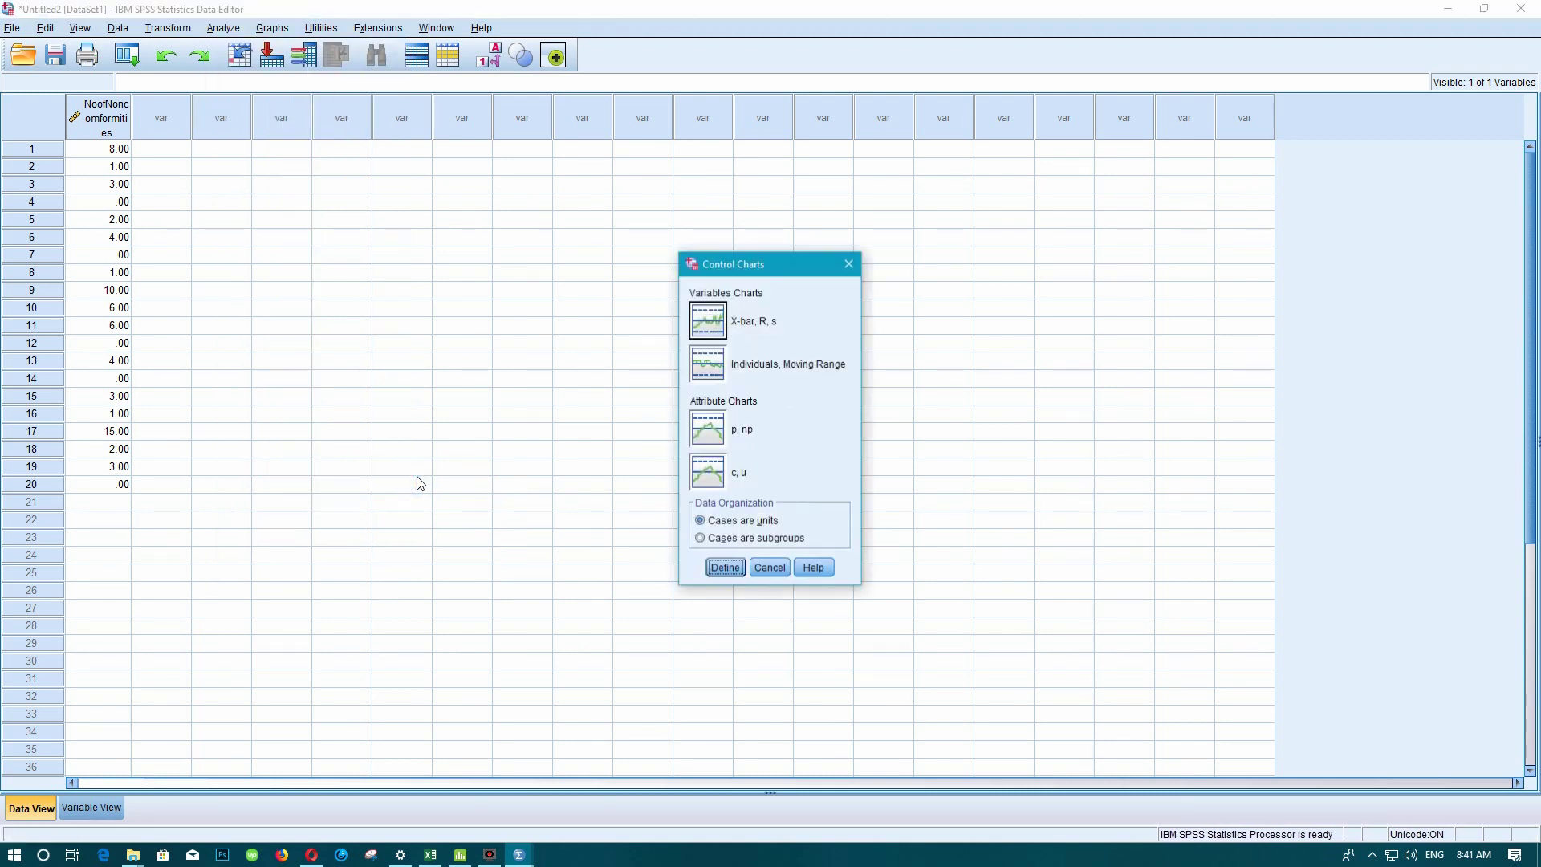
click(717, 440)
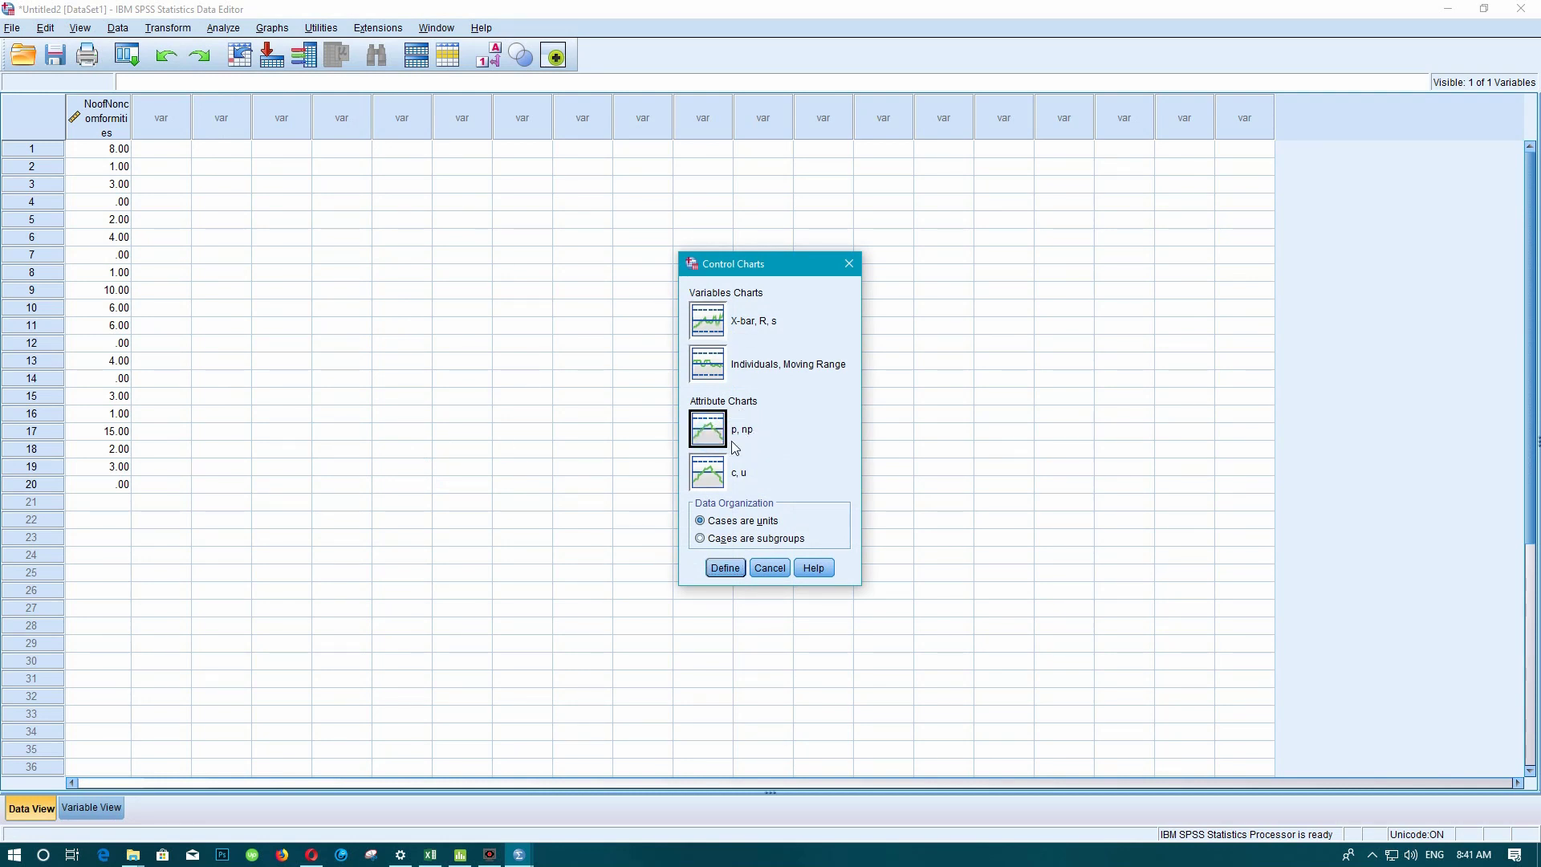
click(721, 539)
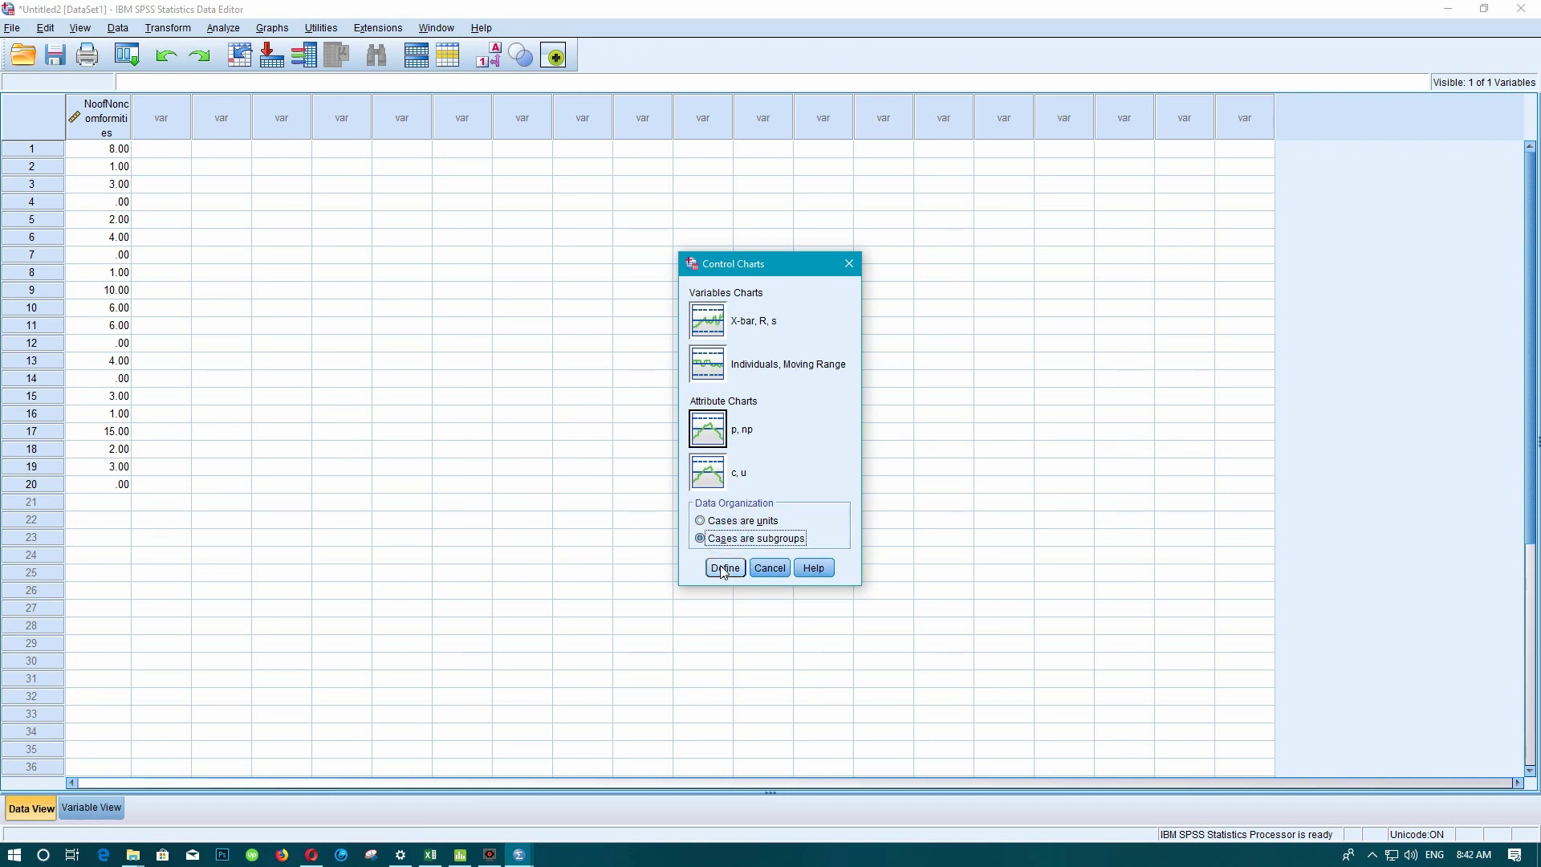
click(723, 569)
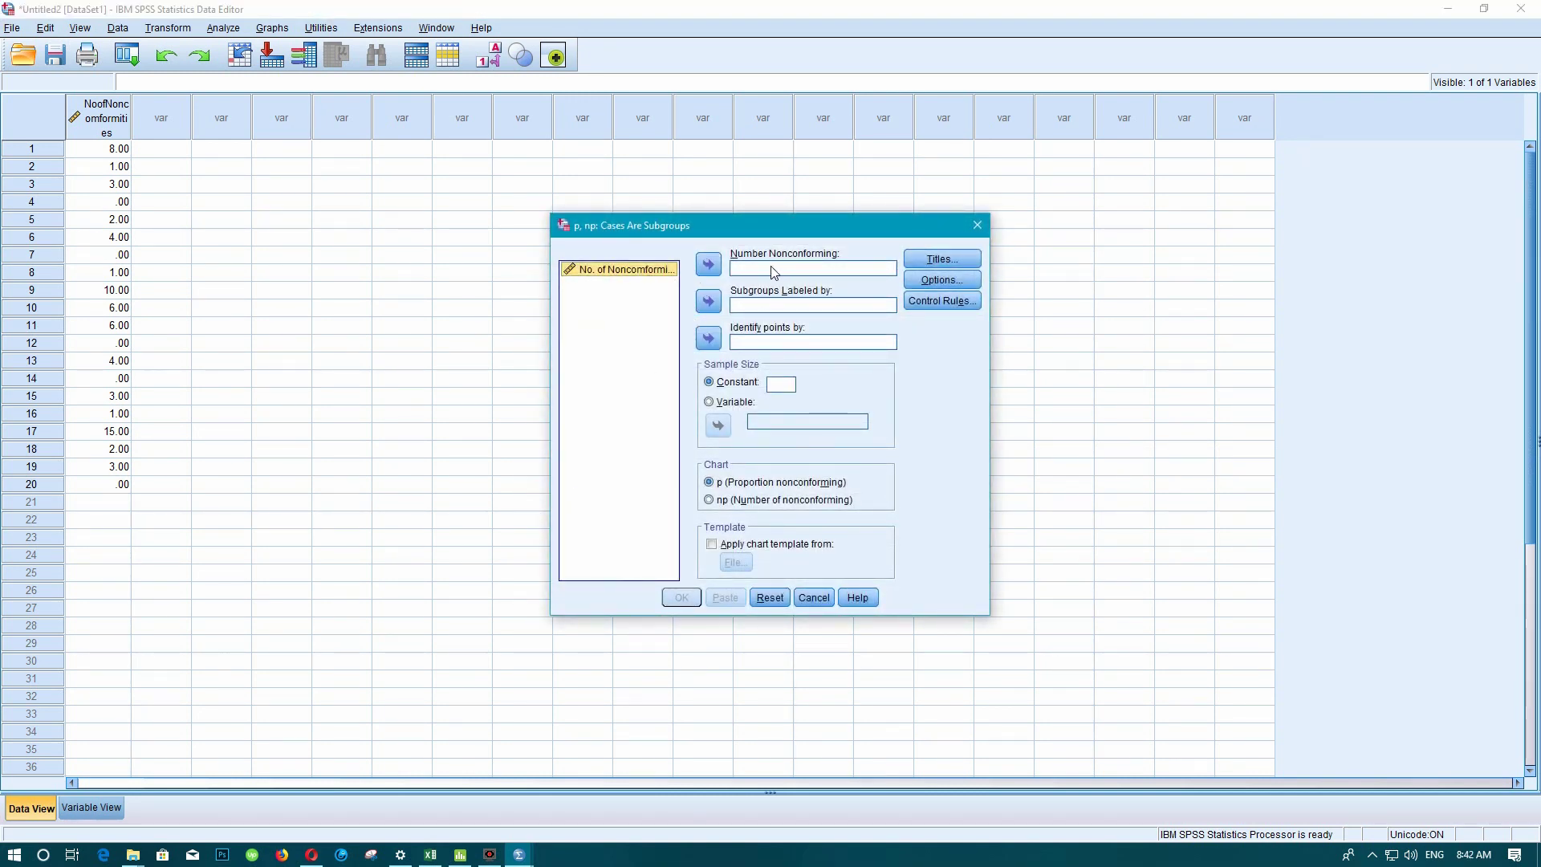
Assign No. of Noncomformities as the number nonconforming and set the constant sample size to 150.
click(707, 266)
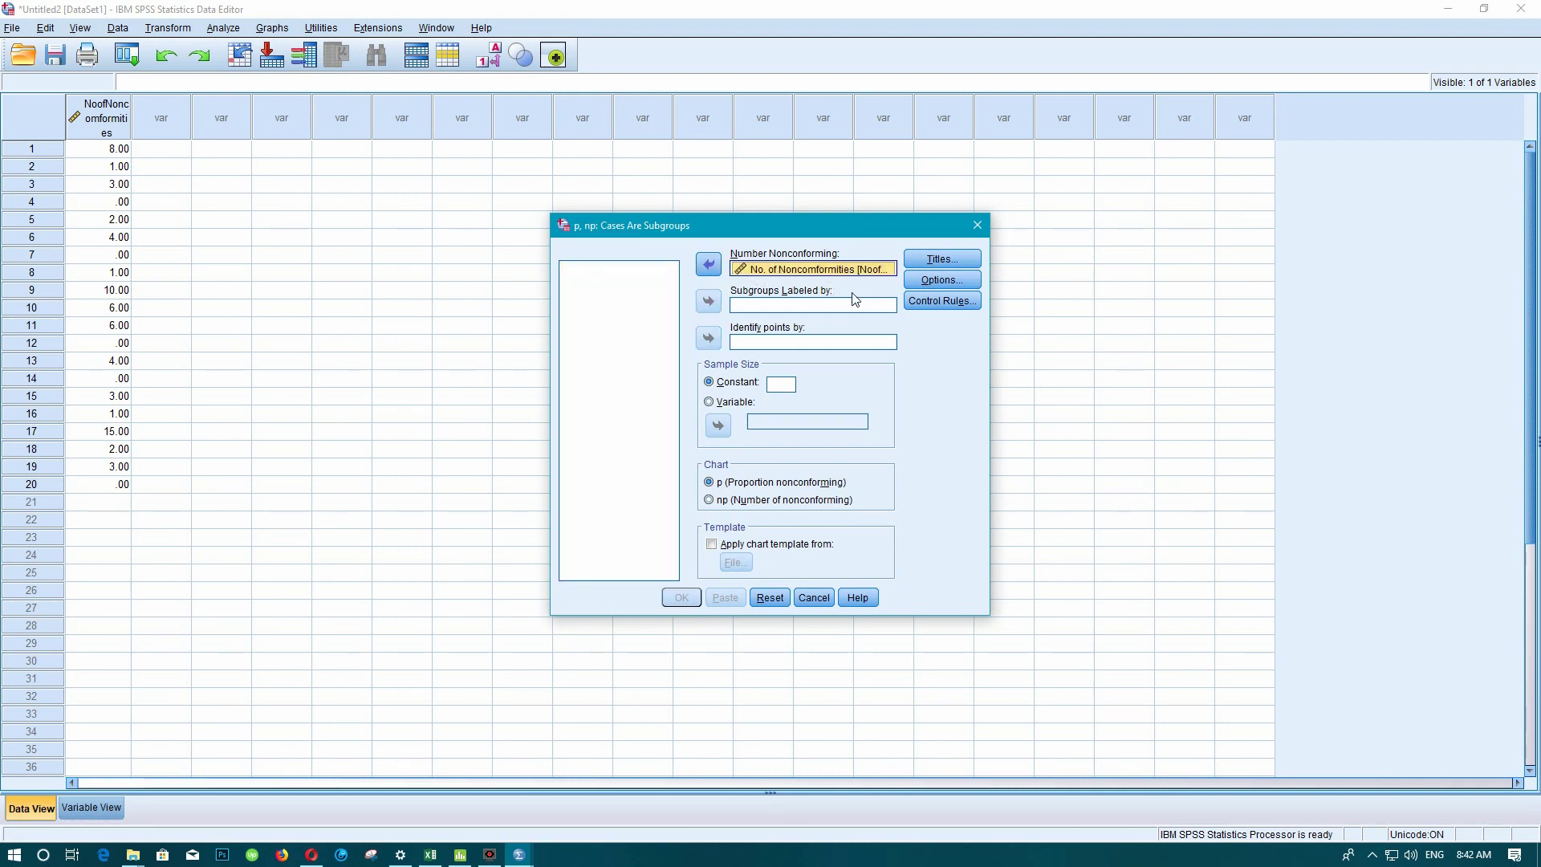
click(784, 385)
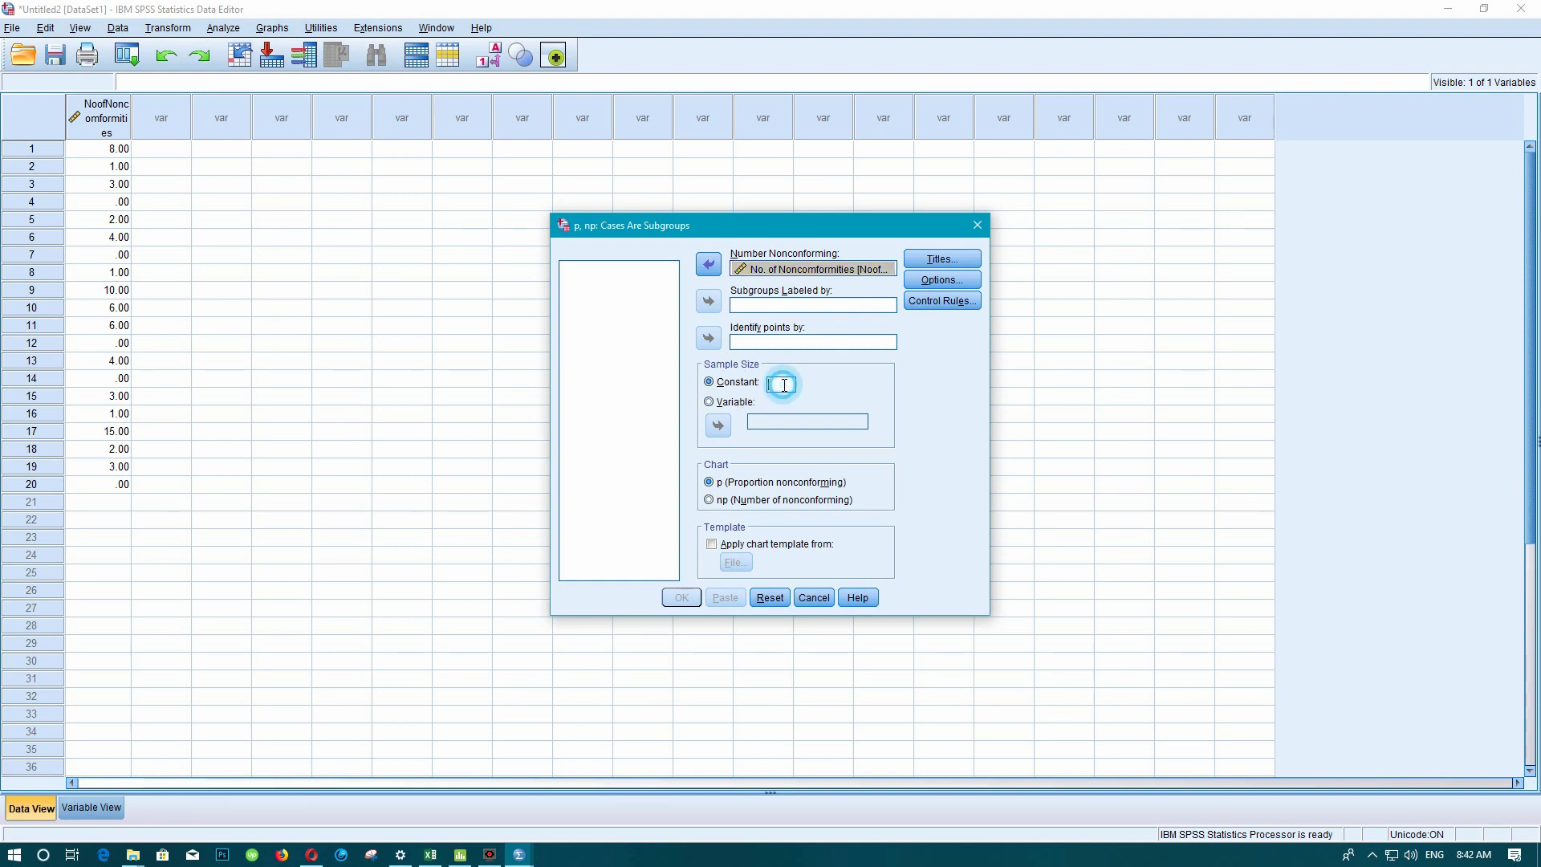
text(150)
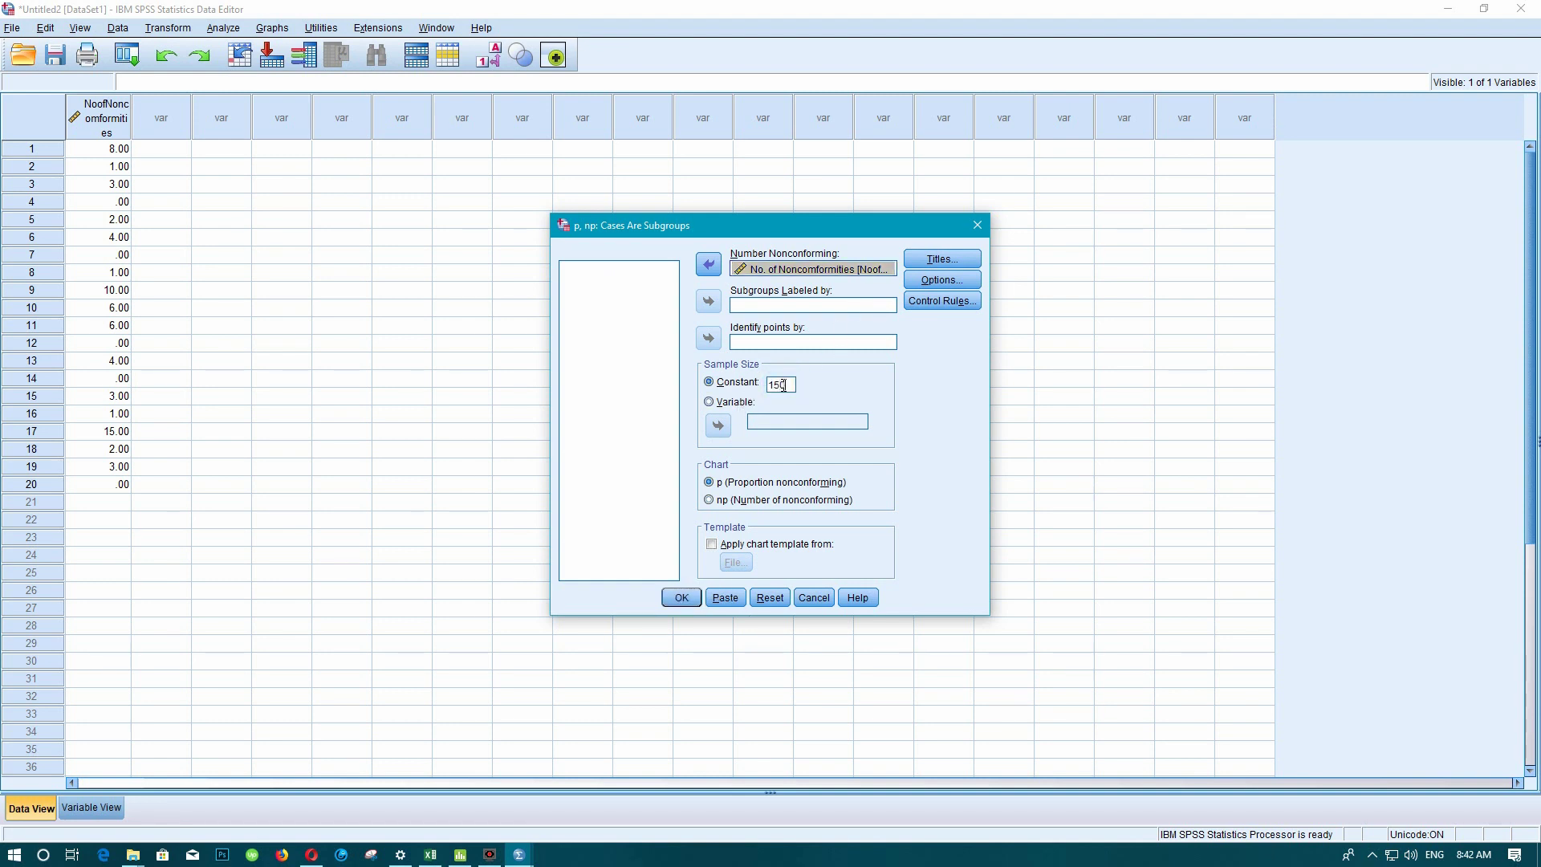
Enable all control rules for the p chart and generate it.
click(951, 302)
click(624, 358)
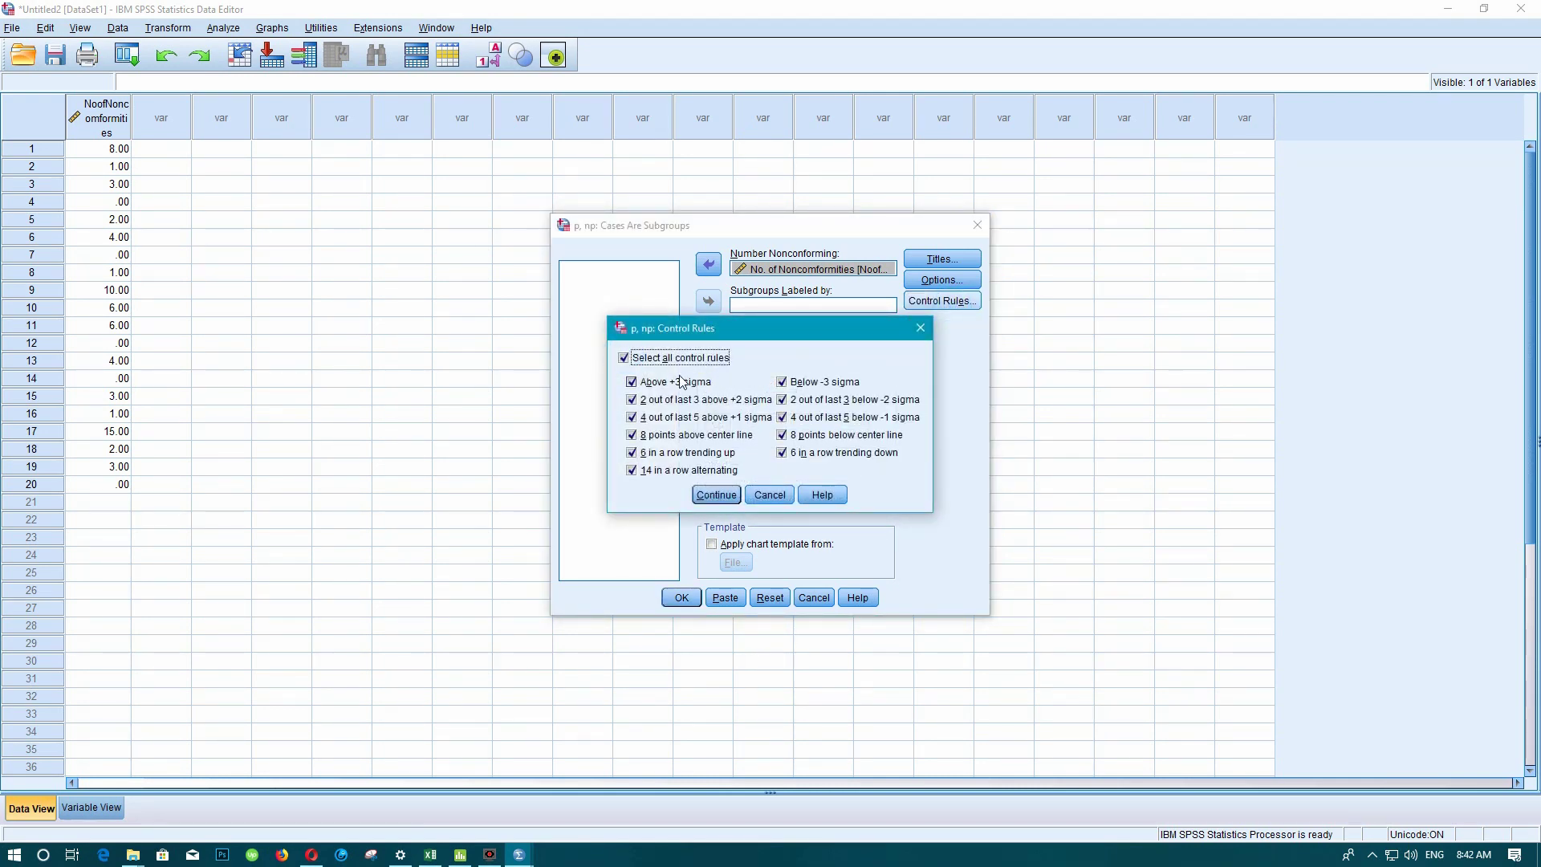
click(750, 494)
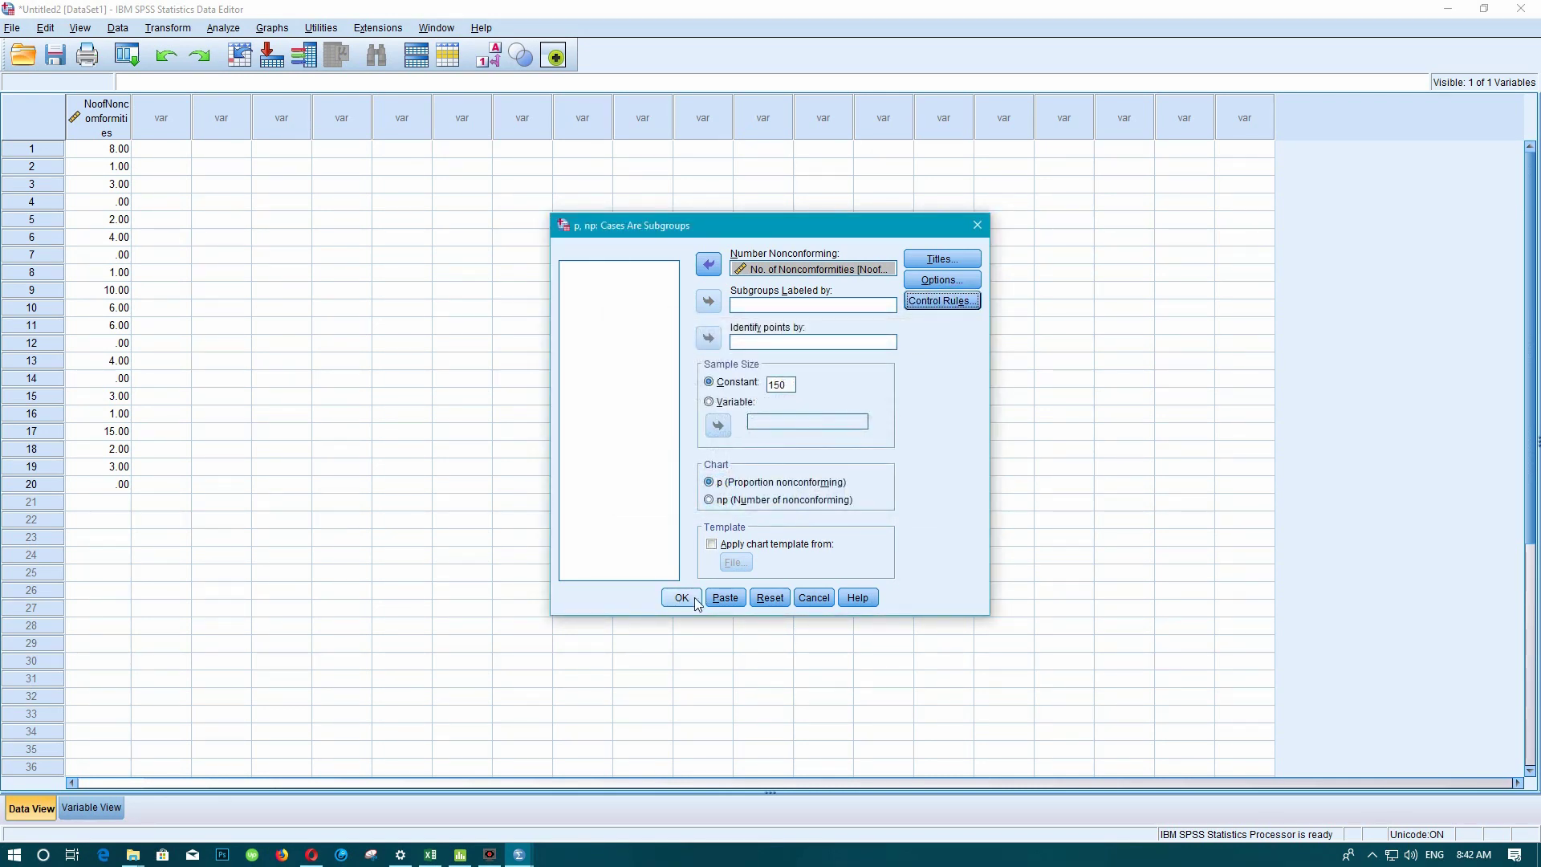
click(695, 597)
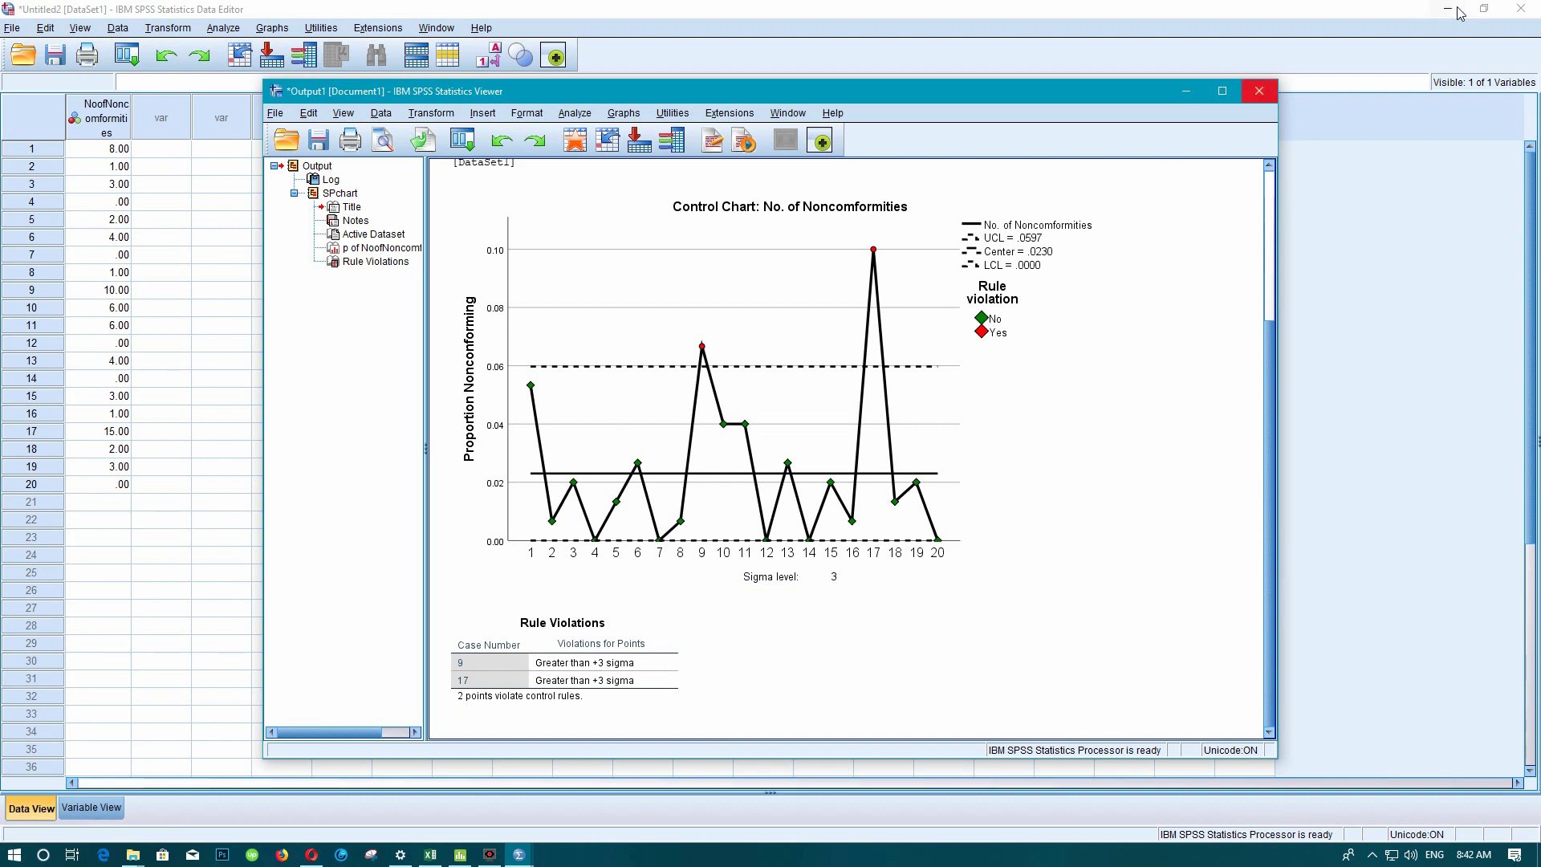
Restore the Data Editor to a smaller window, move it out of the way, and shift the output viewer aside to free space beside it.
click(1484, 8)
drag(1029, 157, 1307, 852)
drag(1031, 88, 569, 17)
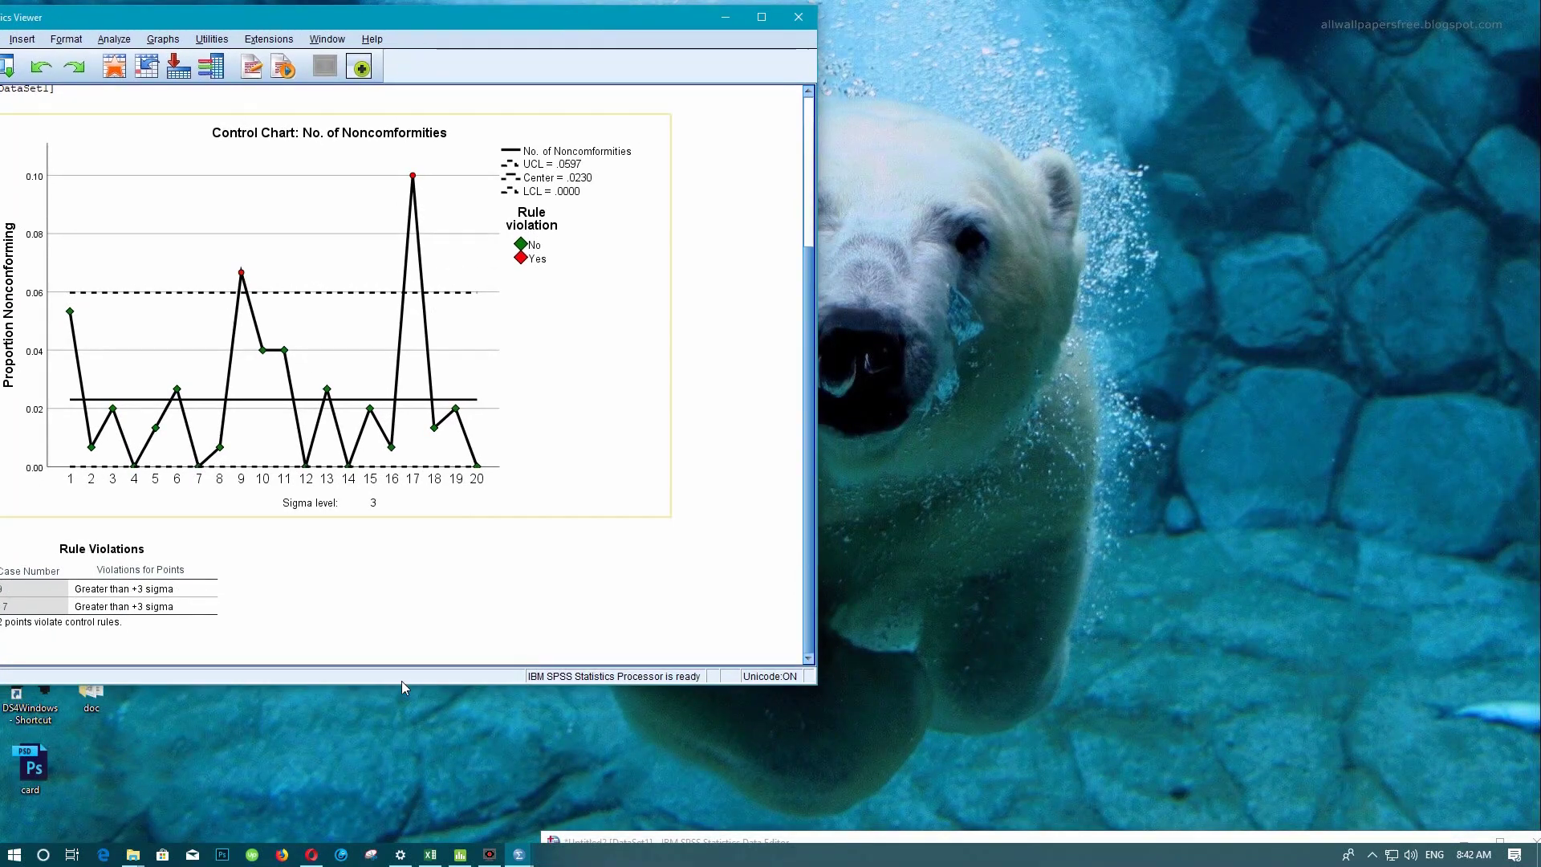
Maximise the P chart in Minitab, place the Minitab window beside the SPSS control chart for comparison, and bring up the Excel line chart.
click(460, 854)
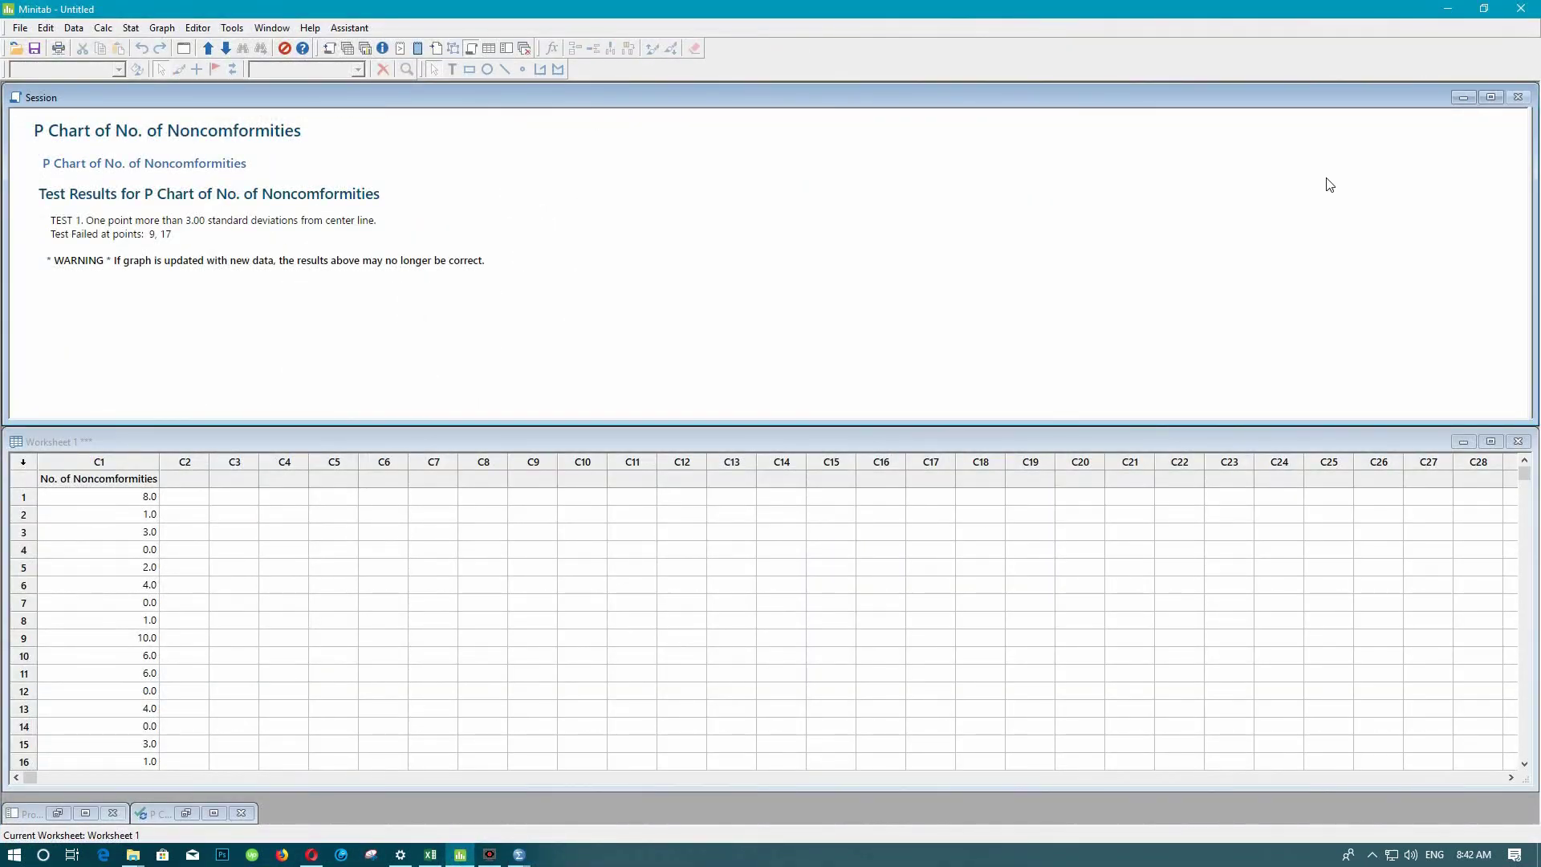
click(1454, 7)
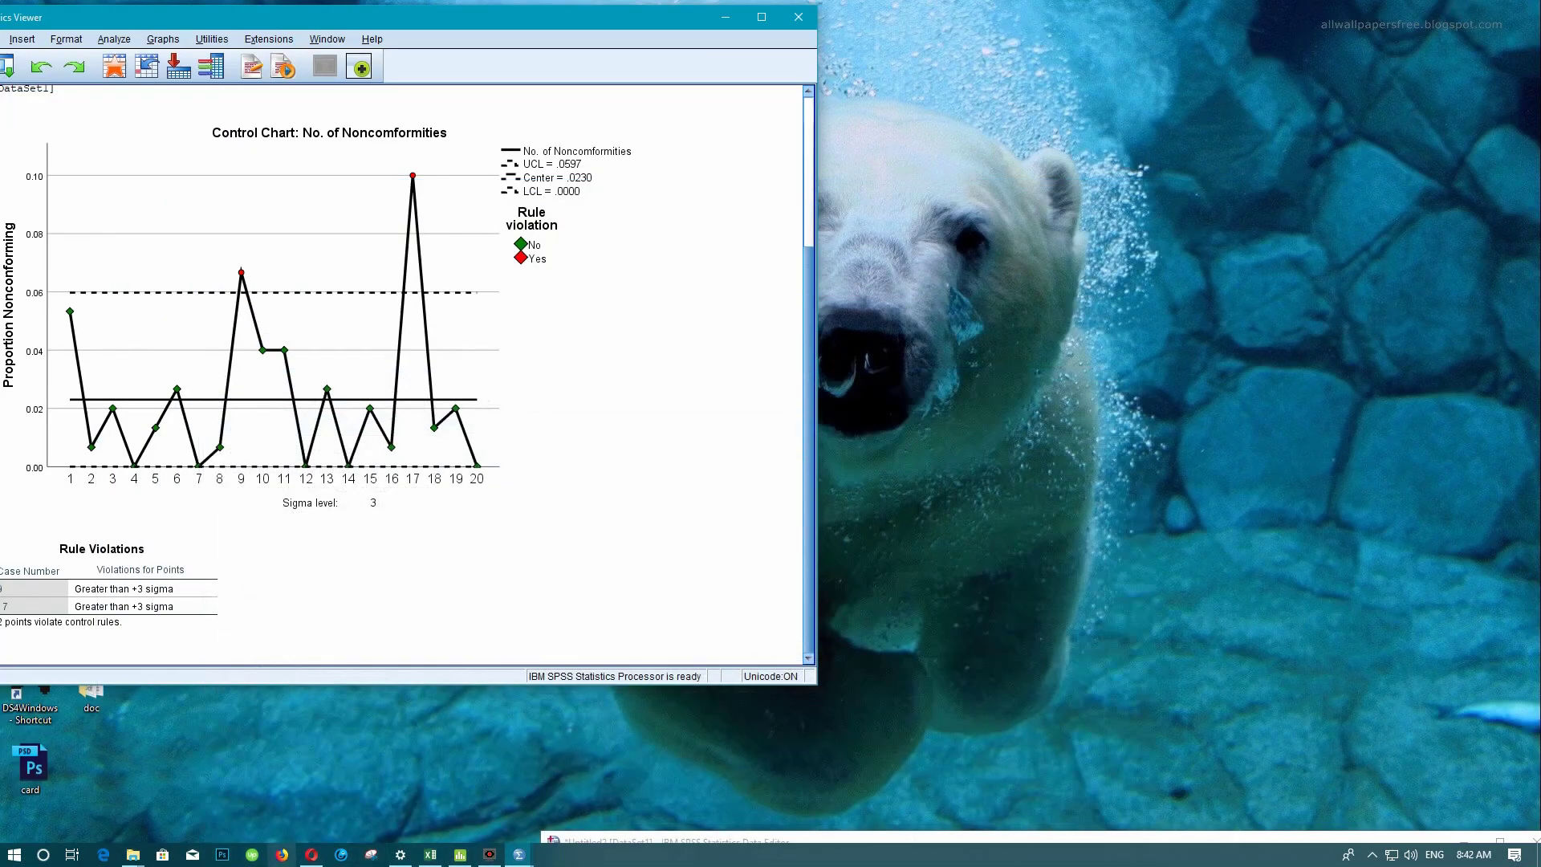
click(460, 854)
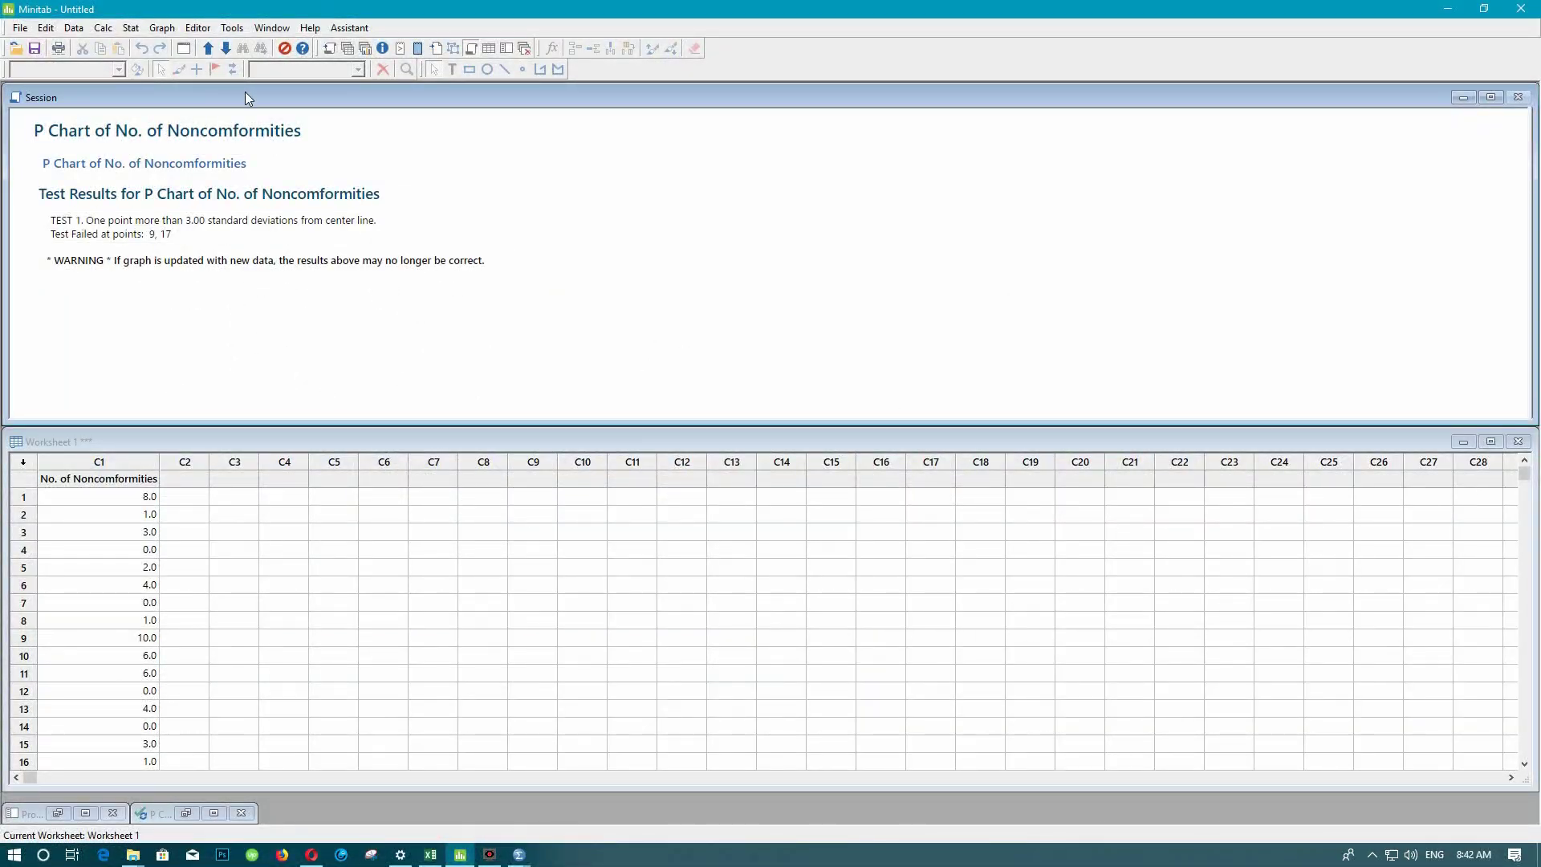
click(213, 813)
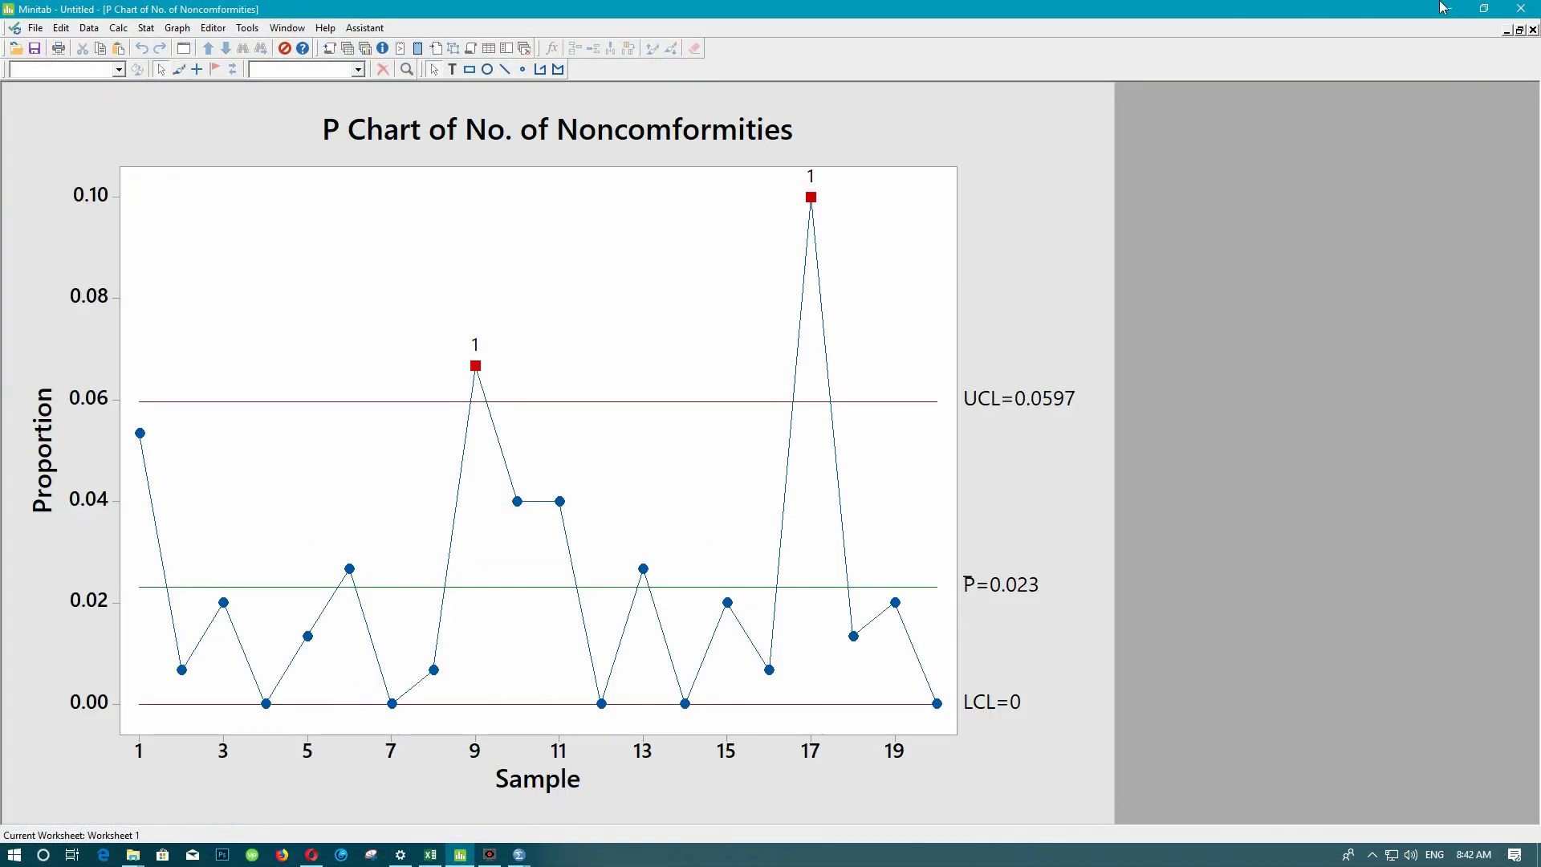
drag(6, 325, 517, 290)
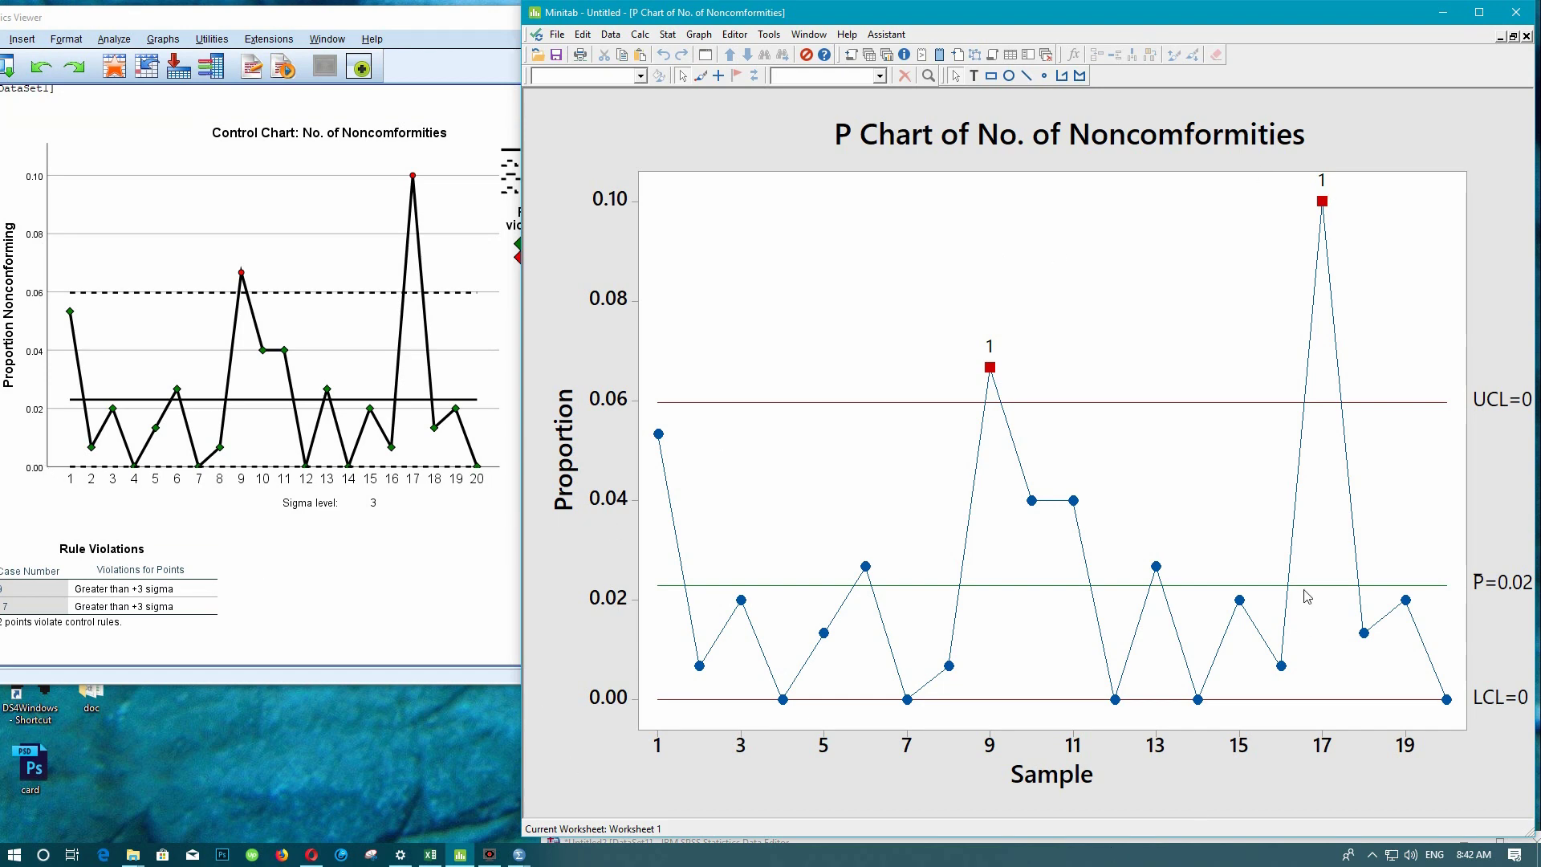
click(430, 854)
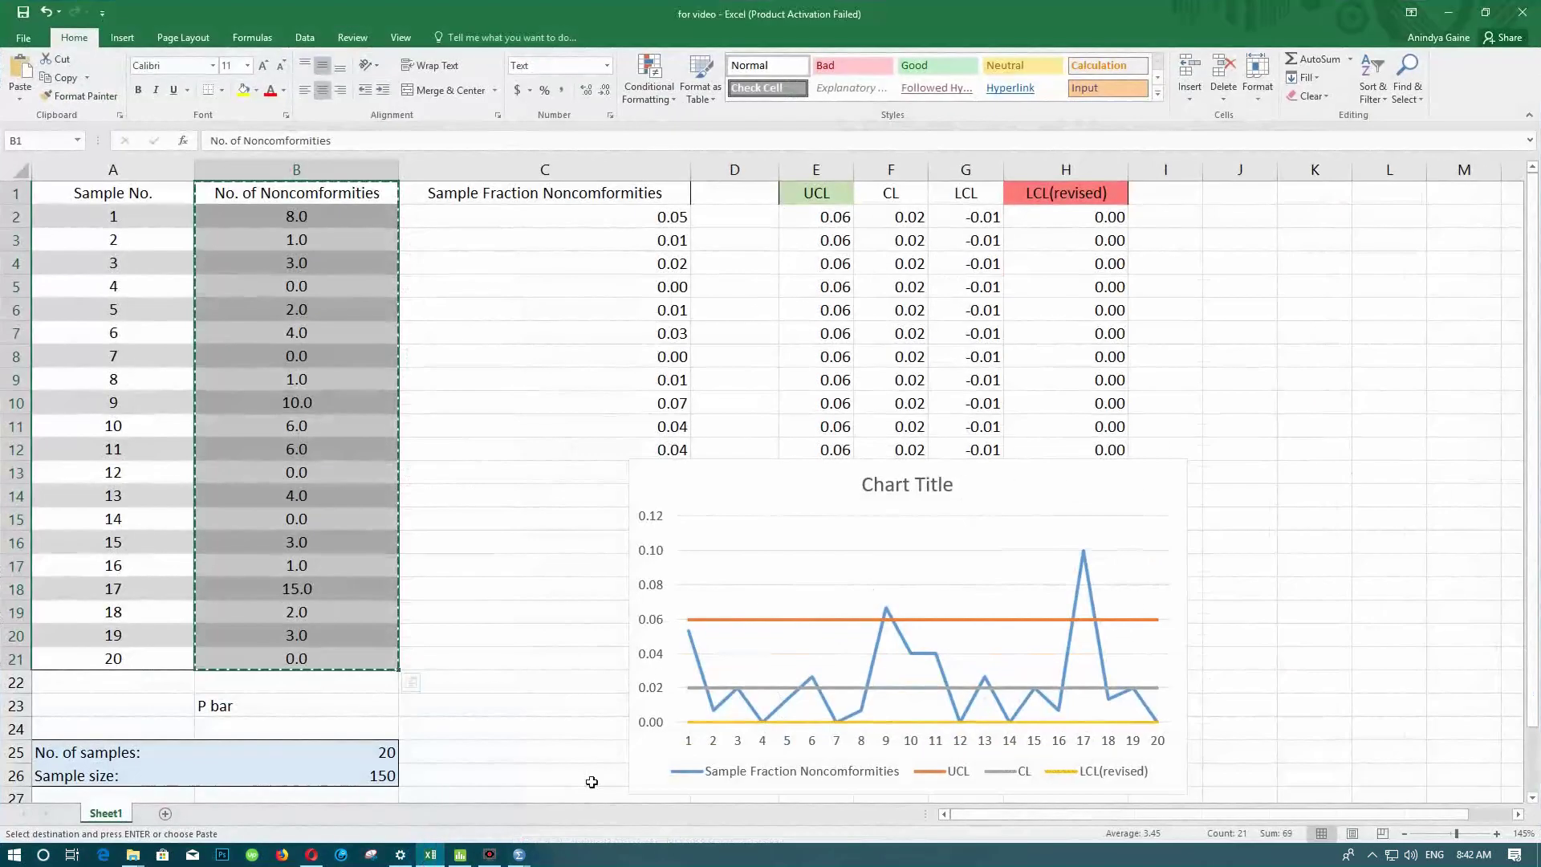